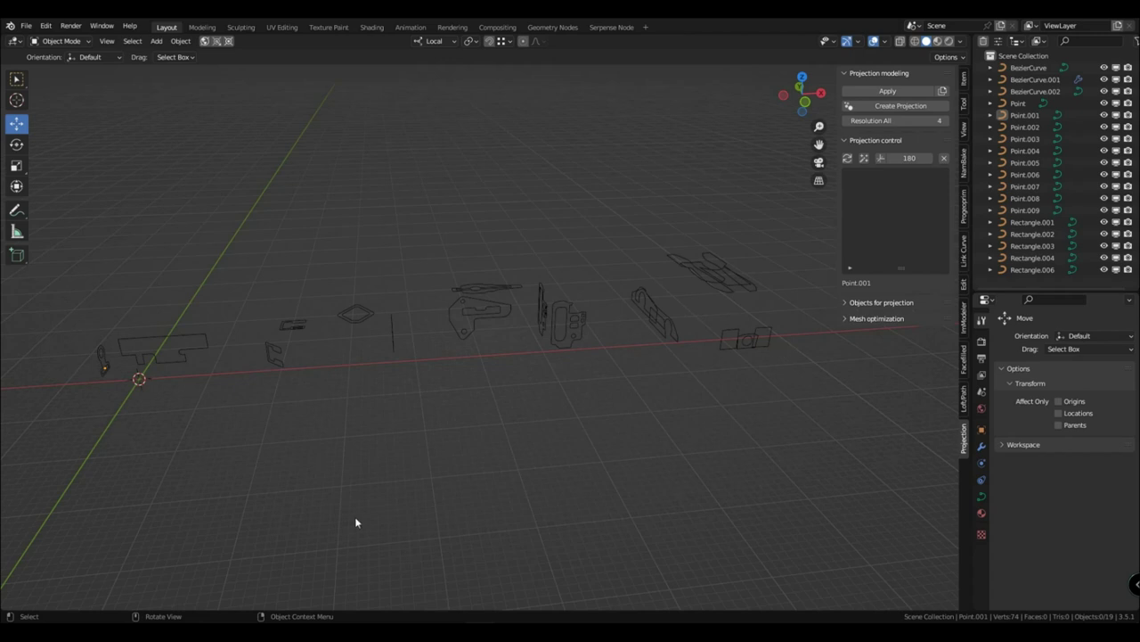
Annotate arrows running from the ring-shaped profile curve and the long profile curve to the handwritten label "3D"
{"action": "left_click", "coordinate": [176, 336]}
{"action": "key", "text": "KP_Decimal"}
{"action": "middle_click_drag", "start_coordinate": [175, 337], "coordinate": [478, 466]}
{"action": "left_click", "coordinate": [16, 209]}
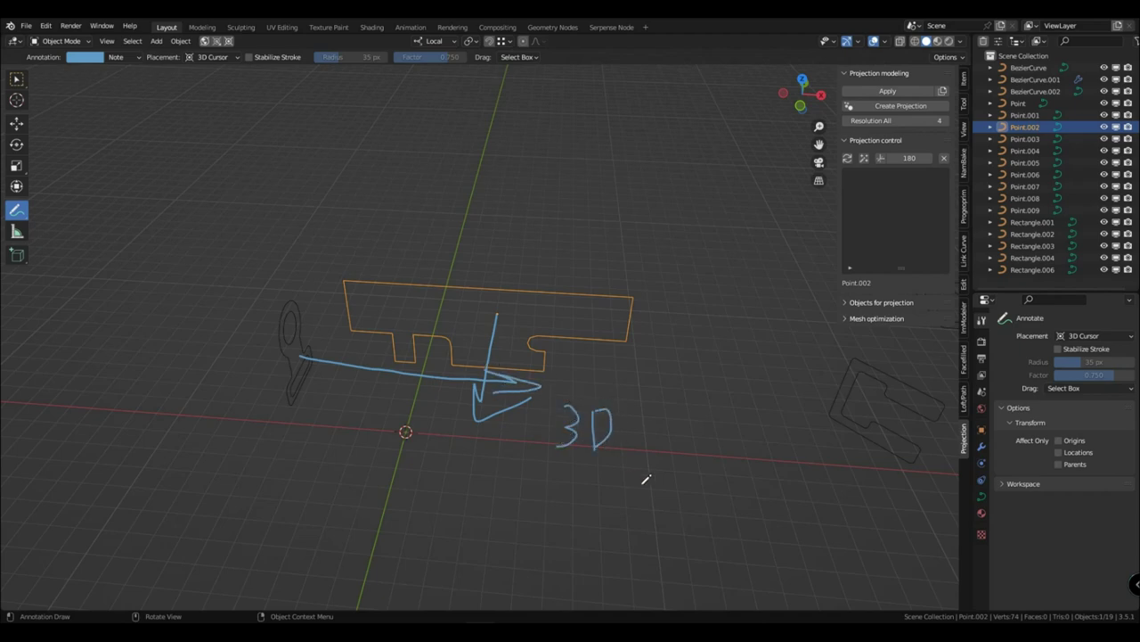
Erase the "3D" label and both annotation arrows, and return to box selection
{"action": "left_click_drag", "start_coordinate": [24, 218], "coordinate": [101, 288]}
{"action": "left_click_drag", "start_coordinate": [602, 412], "coordinate": [592, 429]}
{"action": "left_click_drag", "start_coordinate": [512, 396], "coordinate": [470, 407]}
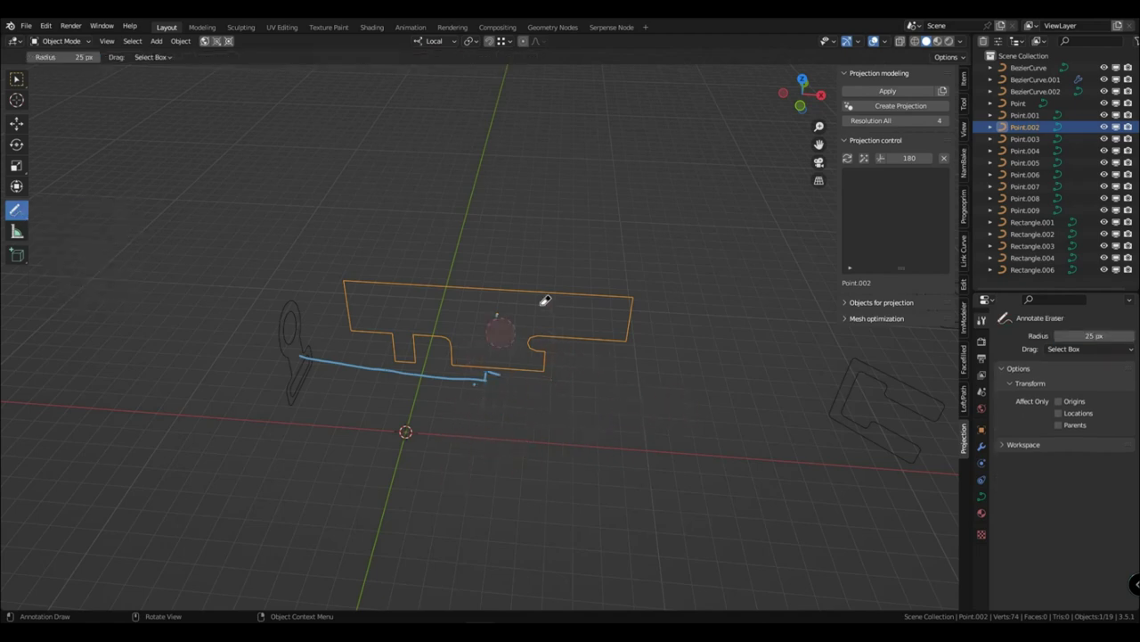
{"action": "left_click_drag", "start_coordinate": [12, 217], "coordinate": [54, 211]}
{"action": "left_click", "coordinate": [16, 80]}
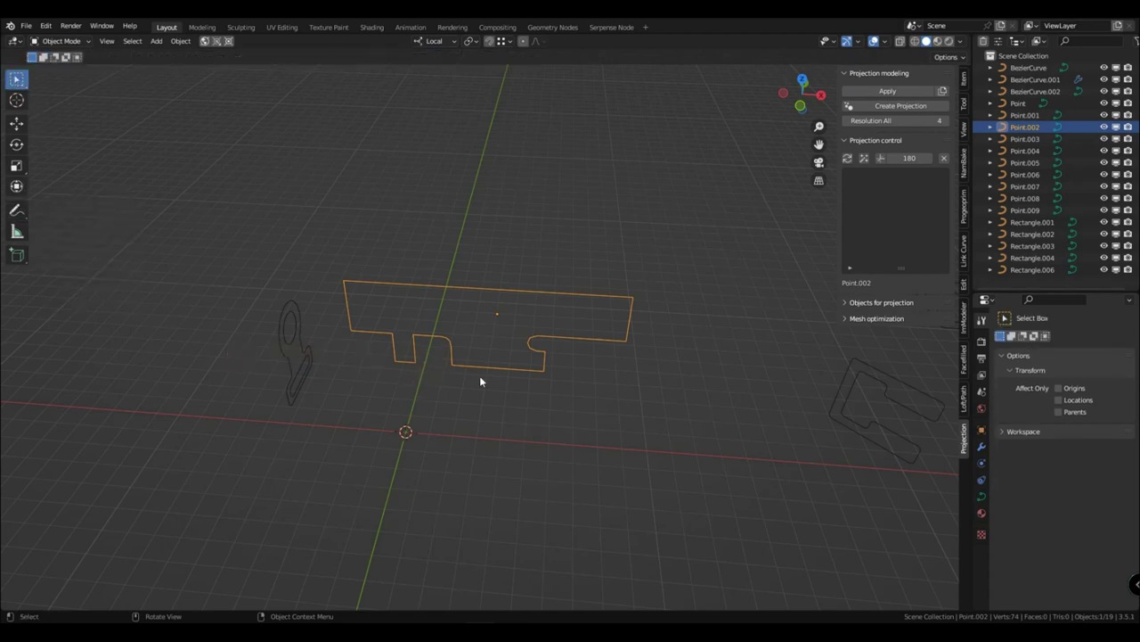
Compare the two profile curves' local axes and reorient the ring-shaped curve with 180 so its Z axis points toward the long profile
{"action": "left_click", "coordinate": [304, 349]}
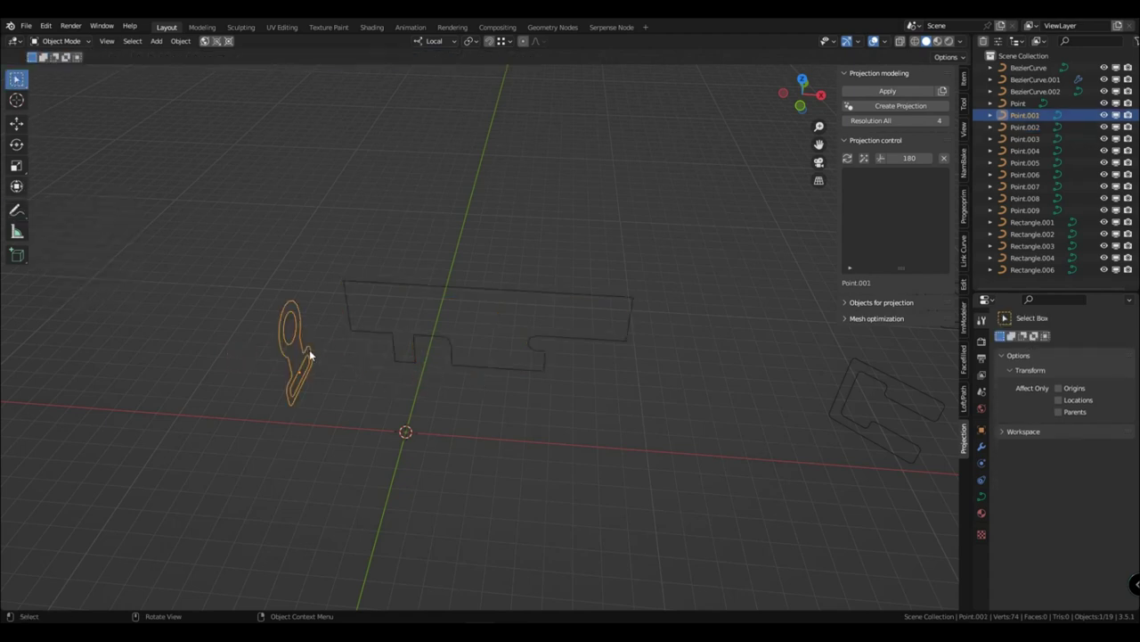
{"action": "left_click", "coordinate": [17, 125]}
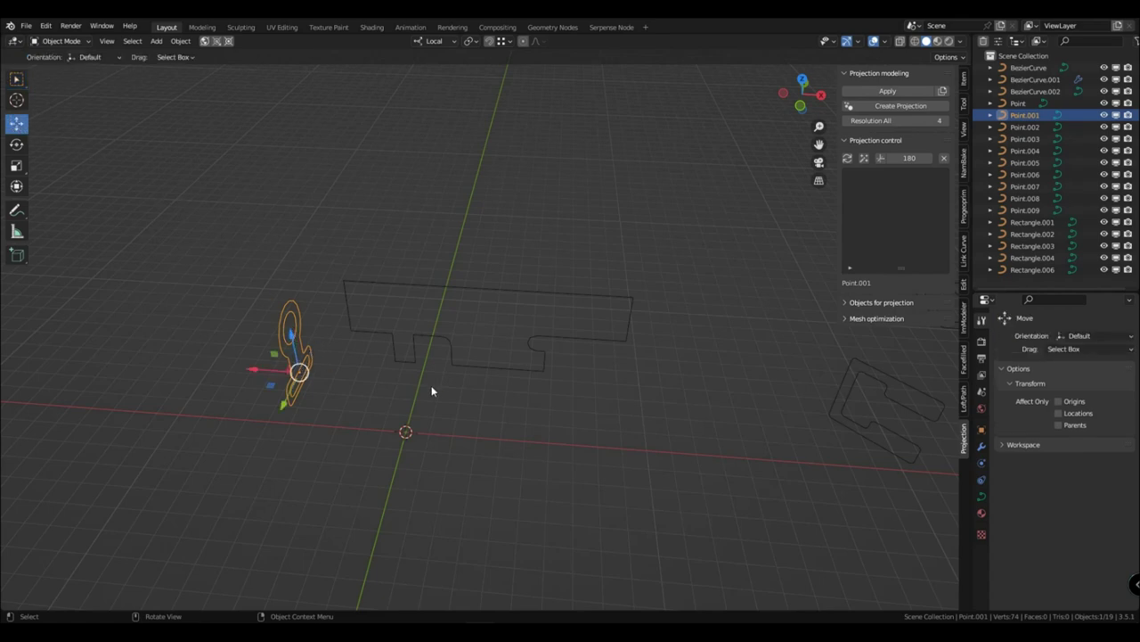
{"action": "left_click", "coordinate": [505, 297]}
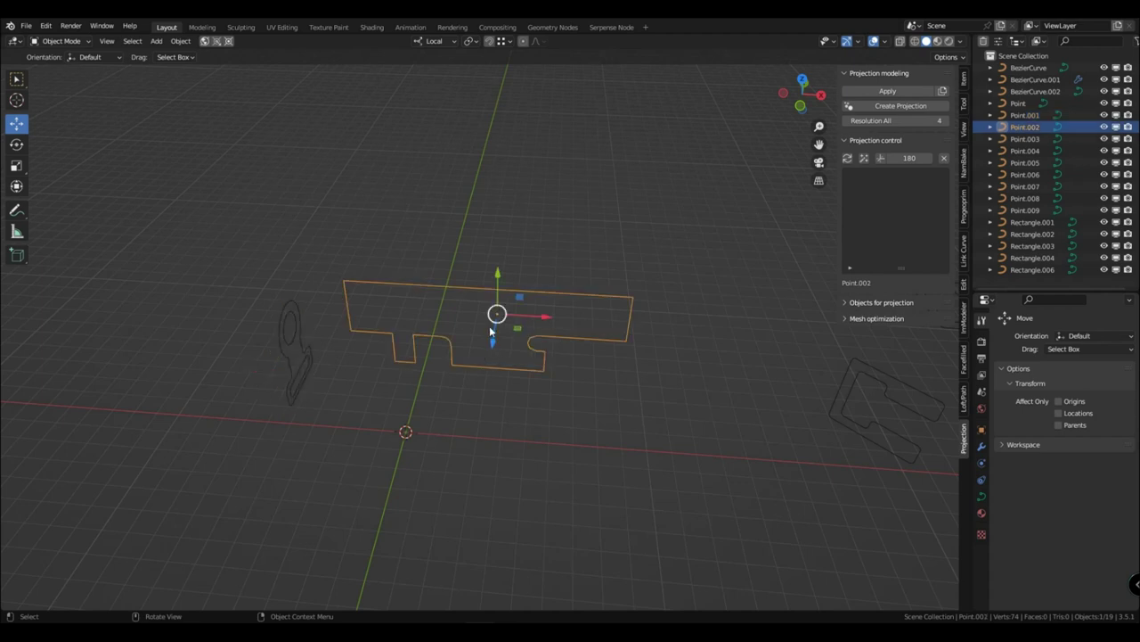
{"action": "middle_click_drag", "start_coordinate": [484, 358], "coordinate": [437, 401]}
{"action": "left_click", "coordinate": [278, 337]}
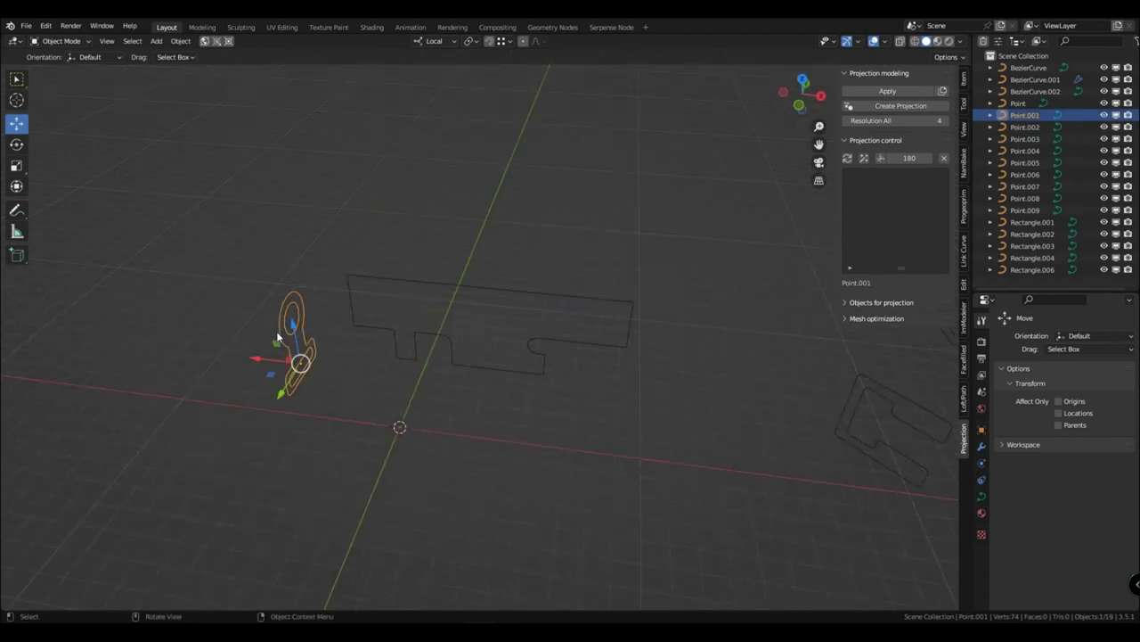
{"action": "left_click", "coordinate": [908, 159]}
{"action": "mouse_move", "coordinate": [458, 407]}
{"action": "middle_mouse_down"}
{"action": "mouse_move", "coordinate": [487, 400]}
{"action": "mouse_move", "coordinate": [464, 406]}
{"action": "middle_mouse_up"}
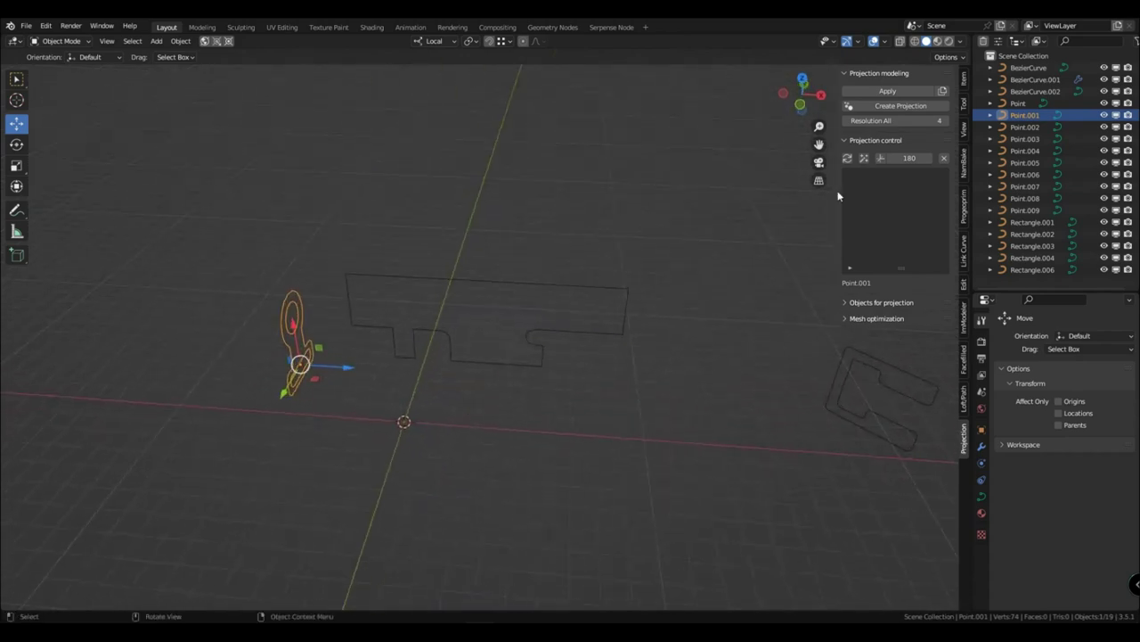
Select the ring-shaped curve together with the long profile curve and create a projection object from them
{"action": "left_click", "coordinate": [530, 303]}
{"action": "middle_click_drag", "start_coordinate": [530, 303], "coordinate": [385, 390]}
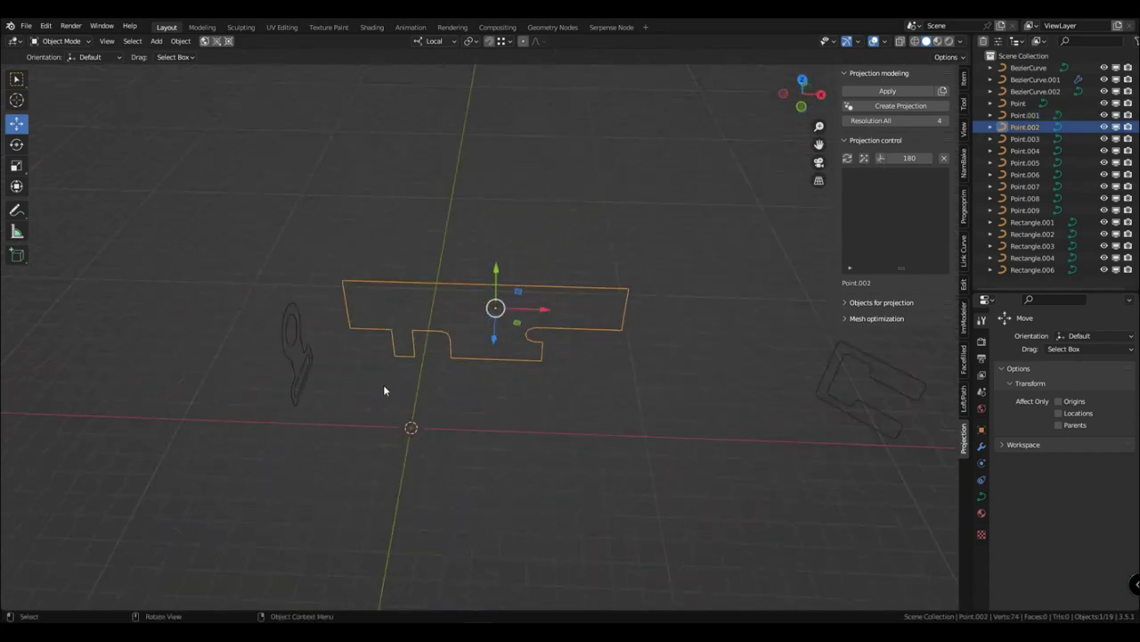
{"action": "left_click_drag", "start_coordinate": [560, 408], "coordinate": [235, 252]}
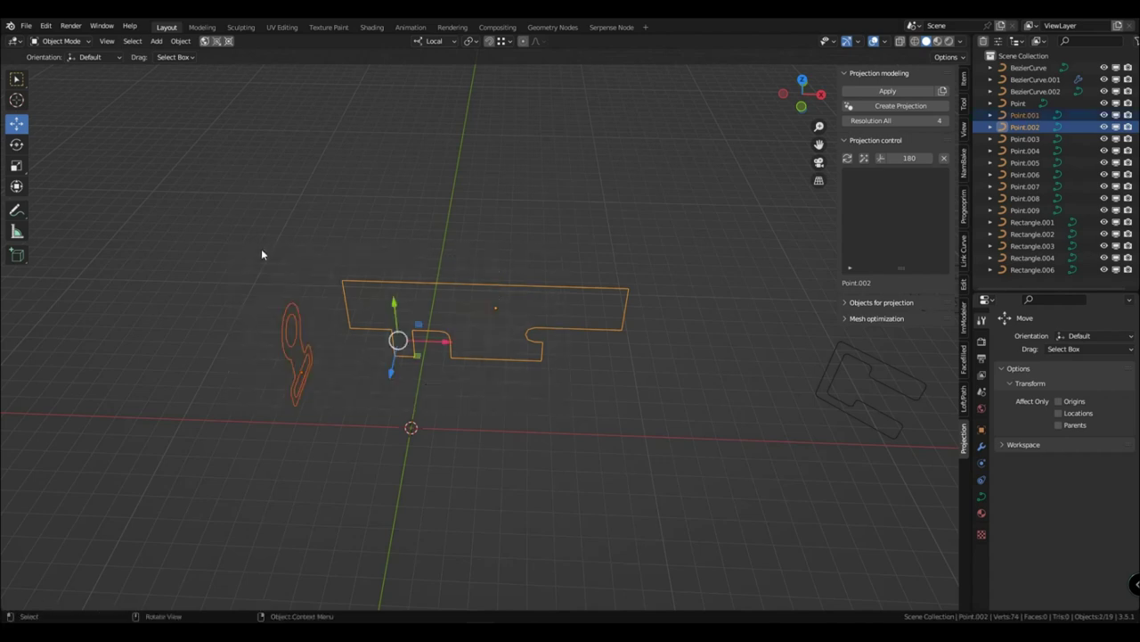
{"action": "left_click", "coordinate": [878, 108]}
{"action": "middle_click_drag", "start_coordinate": [555, 273], "coordinate": [453, 372]}
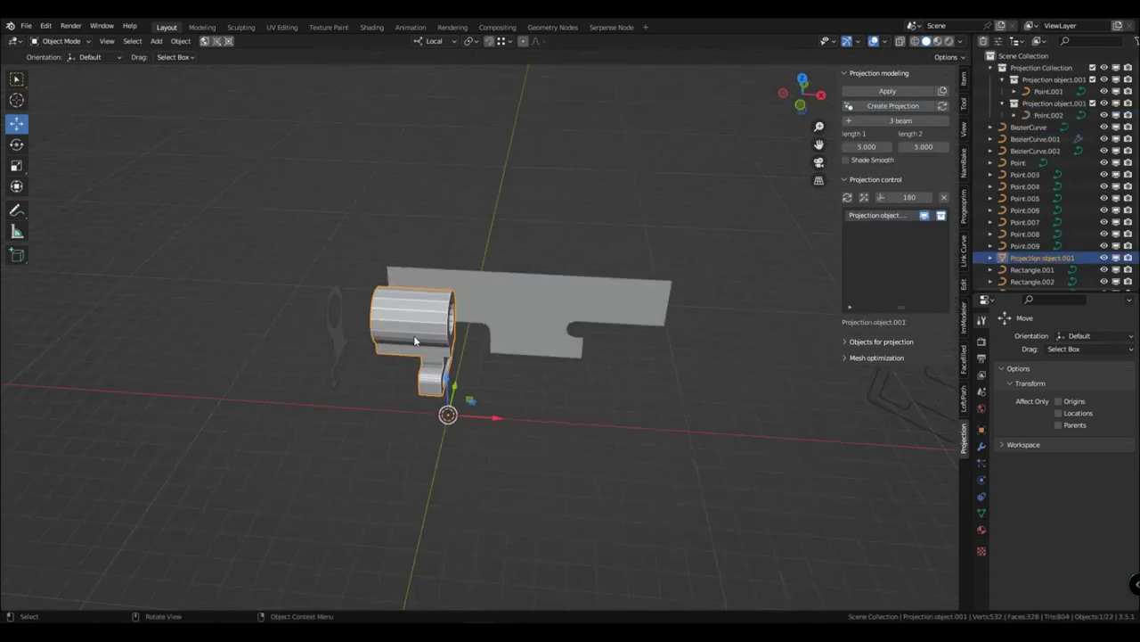
Set the projection object's length 1 to 12 and length 2 to 15
{"action": "left_click", "coordinate": [341, 343]}
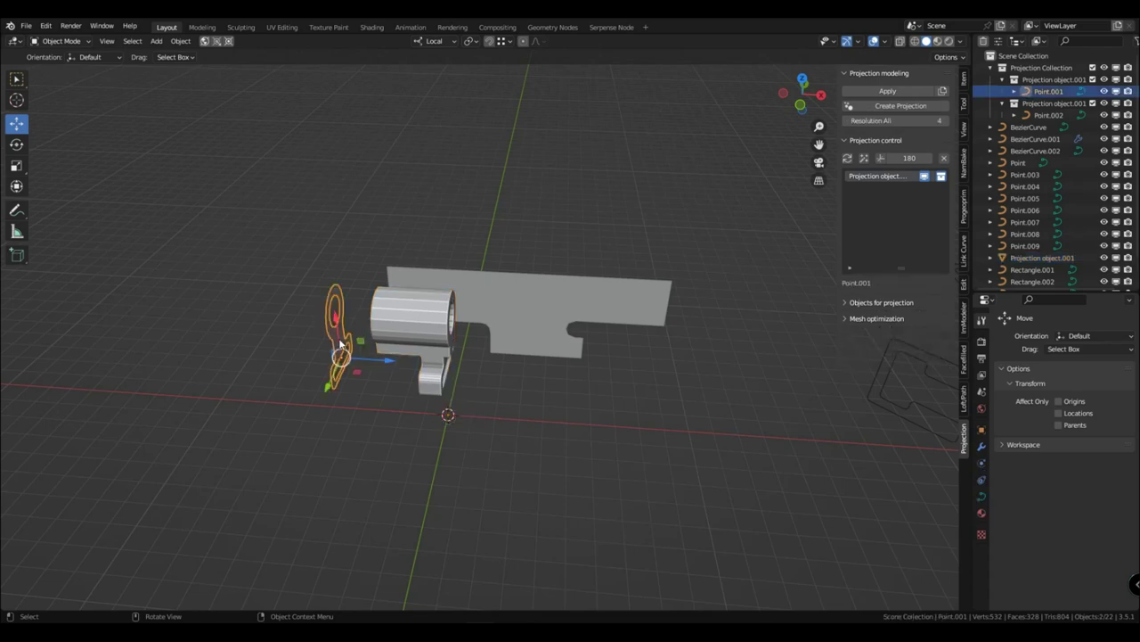
{"action": "left_click", "coordinate": [580, 348]}
{"action": "left_click", "coordinate": [441, 321]}
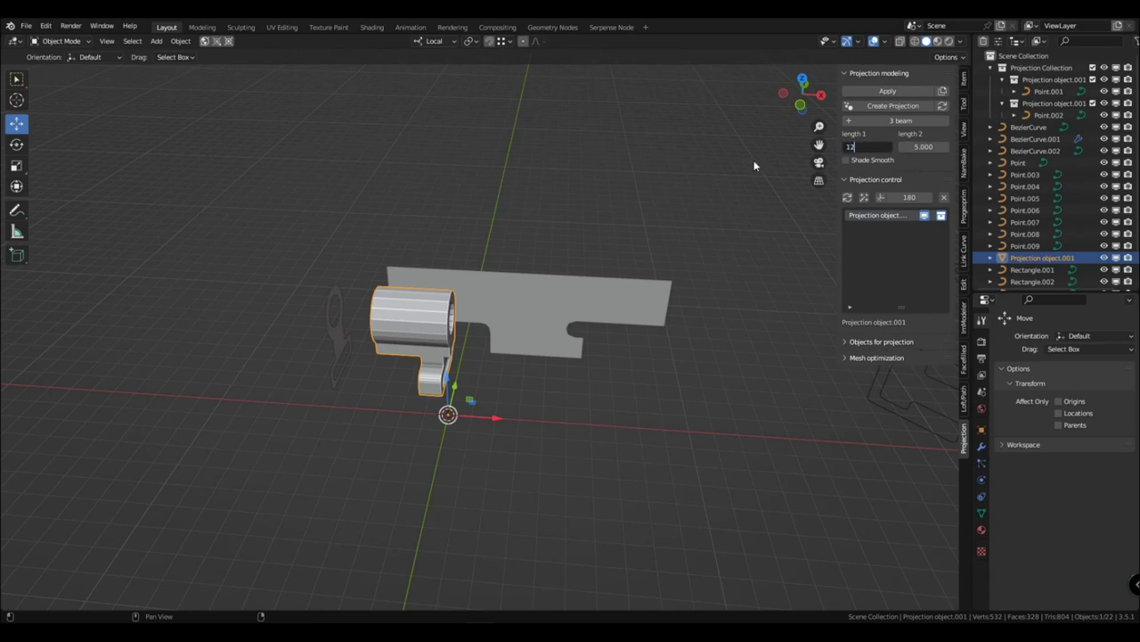
{"action": "key", "text": "Return"}
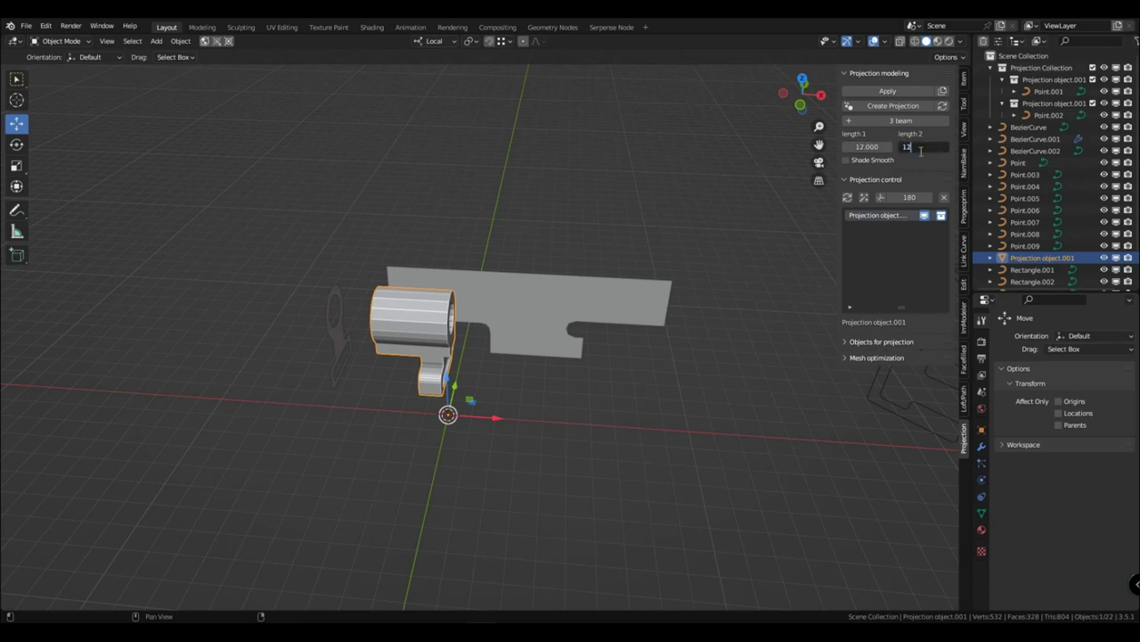
{"action": "key", "text": "Return"}
{"action": "left_click", "coordinate": [929, 147]}
{"action": "type", "text": "15"}
{"action": "key", "text": "Return"}
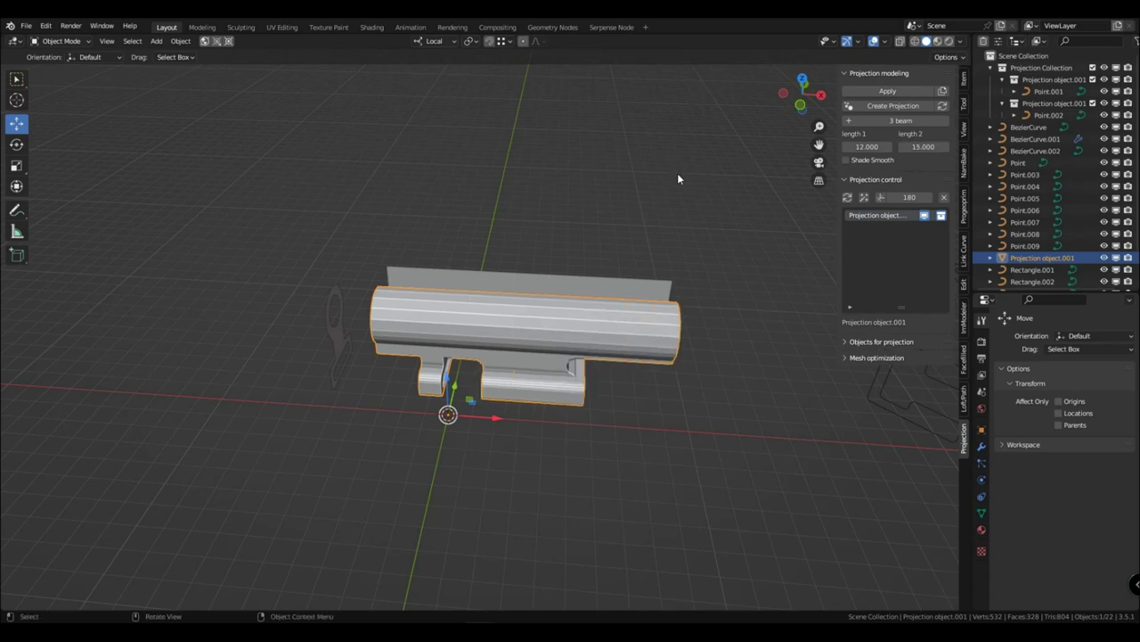
{"action": "middle_click_drag", "start_coordinate": [702, 300], "coordinate": [704, 301]}
{"action": "scroll", "coordinate": [703, 307], "scroll_direction": "up", "scroll_amount": 2}
Collapse the Projection Collection, widen the outliner area, and reselect the projection object
{"action": "left_click", "coordinate": [531, 245]}
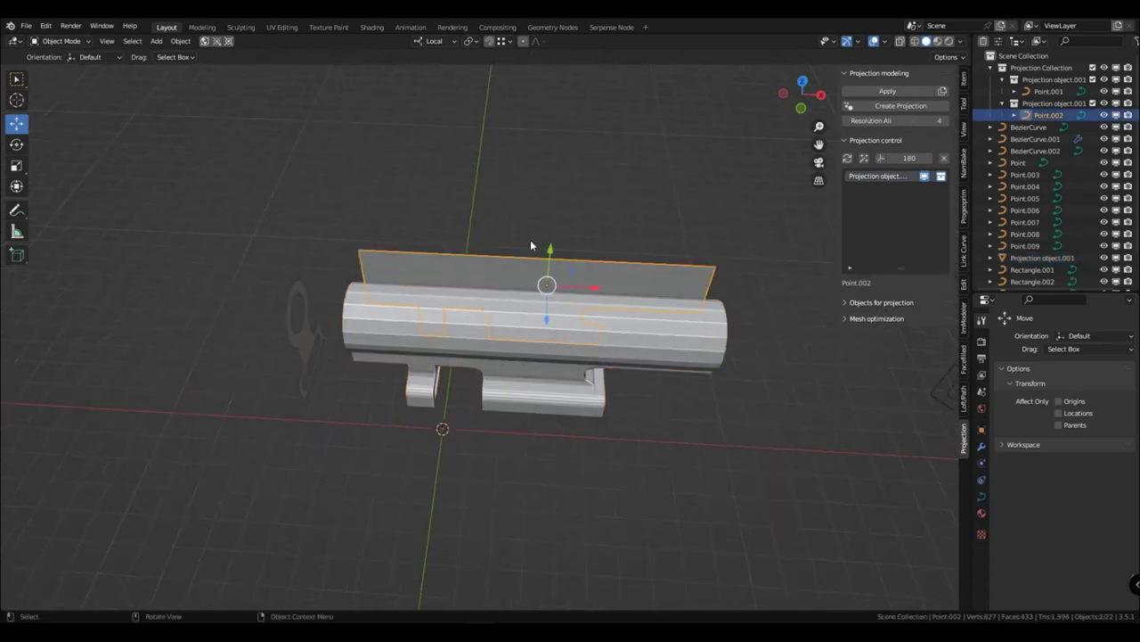
{"action": "left_click", "coordinate": [597, 324]}
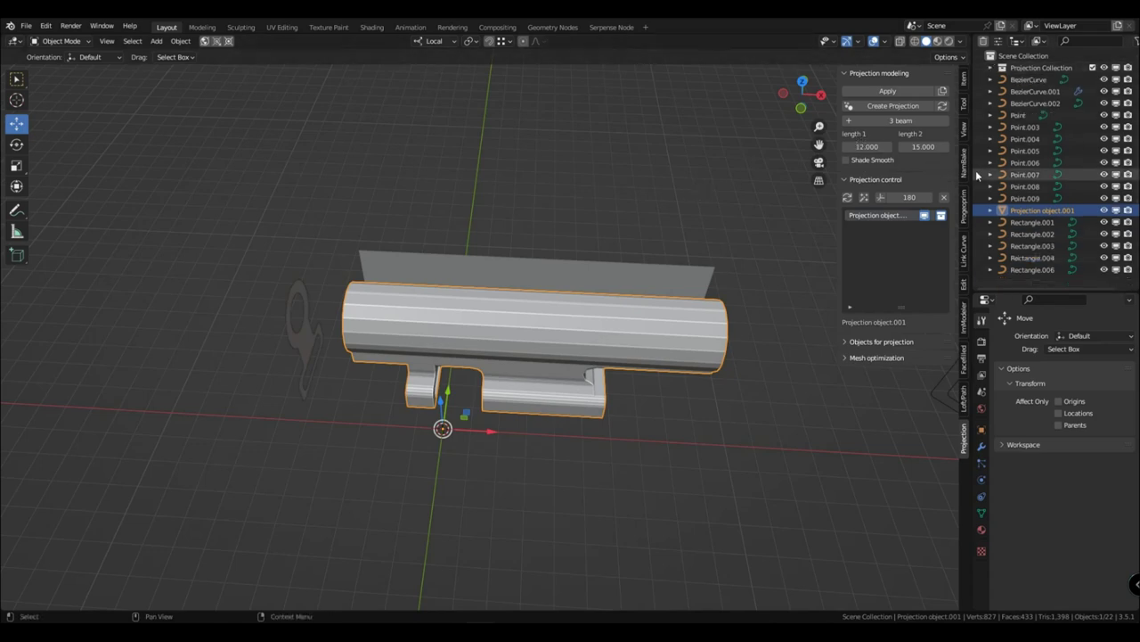
{"action": "left_click_drag", "start_coordinate": [973, 174], "coordinate": [947, 170]}
{"action": "left_click", "coordinate": [723, 214]}
{"action": "middle_click_drag", "start_coordinate": [528, 331], "coordinate": [573, 330]}
{"action": "left_click", "coordinate": [537, 306]}
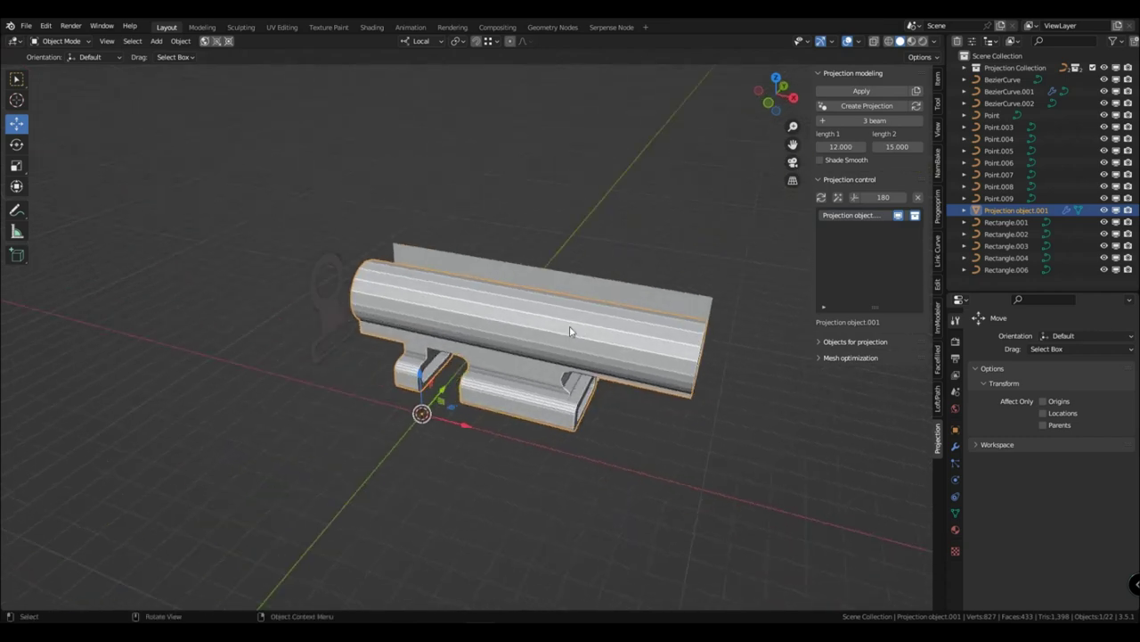
Reduce the projection object's length 1 to 2.12
{"action": "left_click_drag", "start_coordinate": [848, 149], "coordinate": [823, 146]}
{"action": "left_click", "coordinate": [848, 149]}
{"action": "key", "text": "Return"}
{"action": "middle_click_drag", "start_coordinate": [699, 234], "coordinate": [491, 295]}
{"action": "left_click_drag", "start_coordinate": [841, 146], "coordinate": [813, 146]}
{"action": "mouse_move", "coordinate": [622, 369]}
{"action": "middle_mouse_down"}
{"action": "mouse_move", "coordinate": [564, 361]}
{"action": "mouse_move", "coordinate": [584, 351]}
{"action": "mouse_move", "coordinate": [731, 376]}
{"action": "mouse_move", "coordinate": [590, 343]}
{"action": "mouse_move", "coordinate": [640, 359]}
{"action": "mouse_move", "coordinate": [617, 361]}
{"action": "middle_mouse_up"}
Inspect the projection object's topology by turning Display Wire on and back off
{"action": "key", "text": "q"}
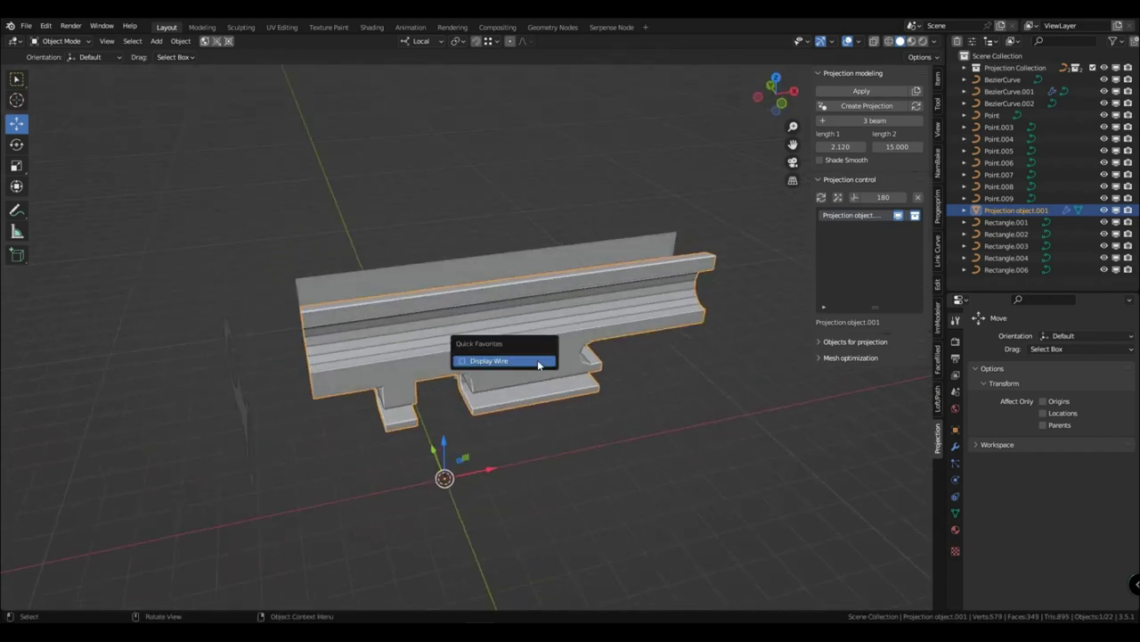
{"action": "left_click", "coordinate": [537, 362]}
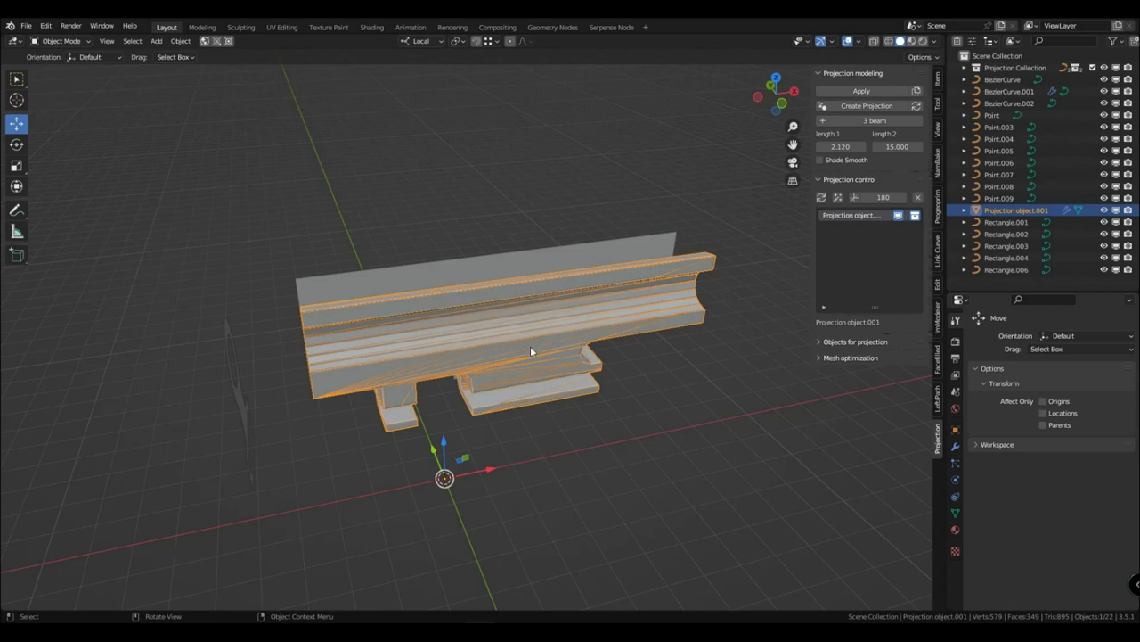
{"action": "key", "text": "q"}
{"action": "left_click", "coordinate": [532, 348]}
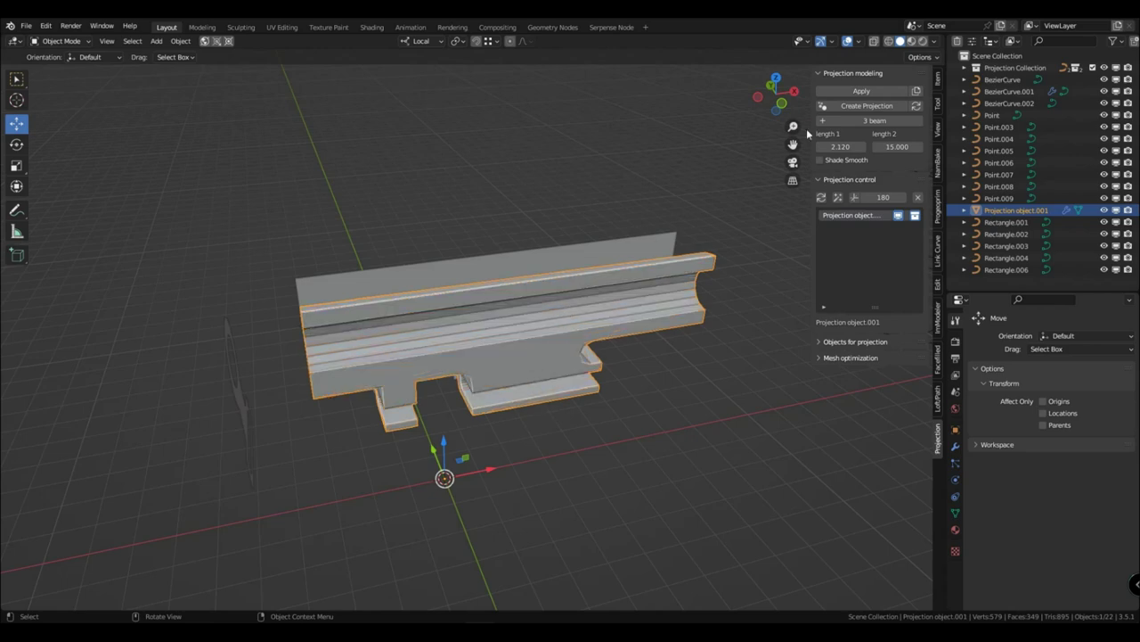
Create an applied copy of the projection object and move it about 5.43 m up along Z
{"action": "left_click", "coordinate": [919, 94]}
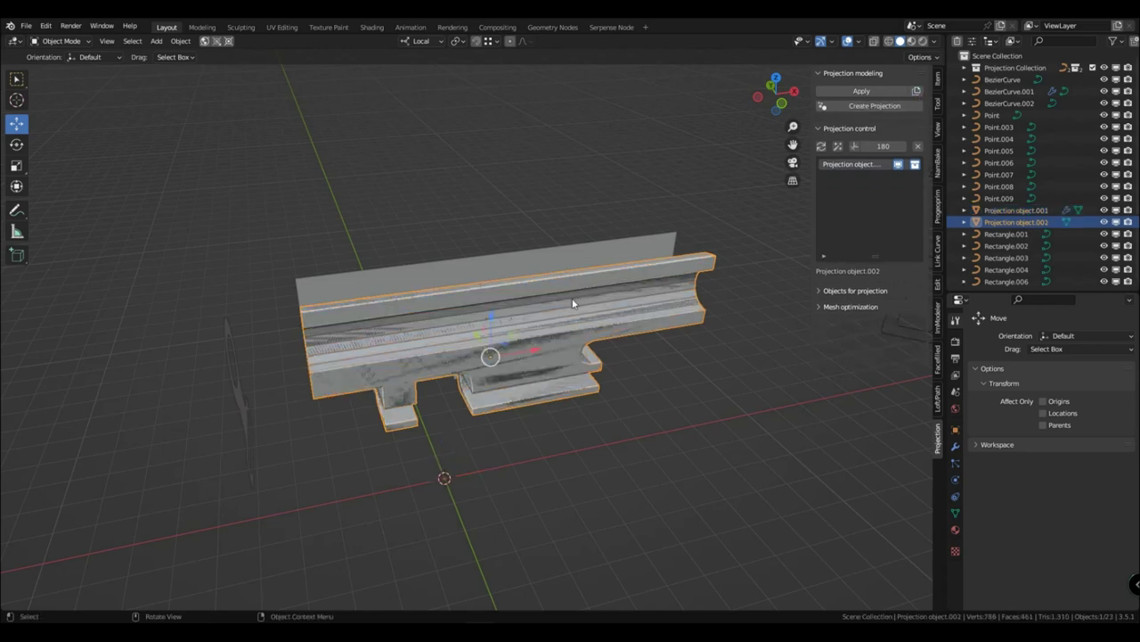
{"action": "key", "text": "g"}
{"action": "key", "text": "z"}
{"action": "left_click", "coordinate": [583, 157]}
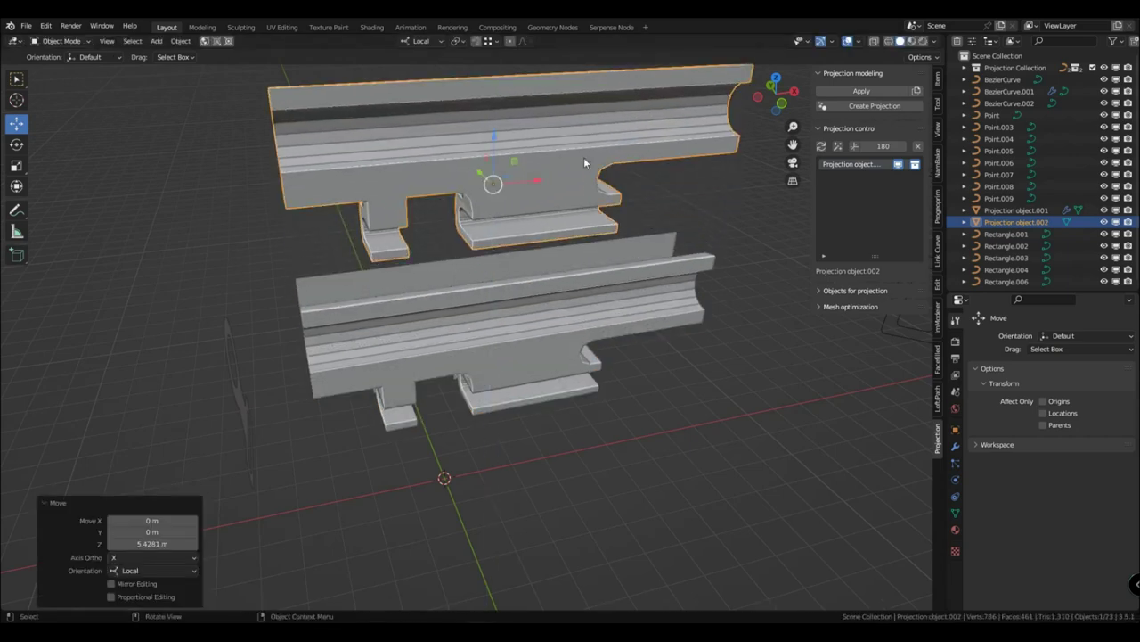
Delete the raised copy and select the original projection object
{"action": "middle_click_drag", "start_coordinate": [592, 205], "coordinate": [486, 374]}
{"action": "key", "text": "Delete"}
{"action": "left_click", "coordinate": [487, 434]}
{"action": "scroll", "coordinate": [499, 374], "scroll_direction": "up", "scroll_amount": 2}
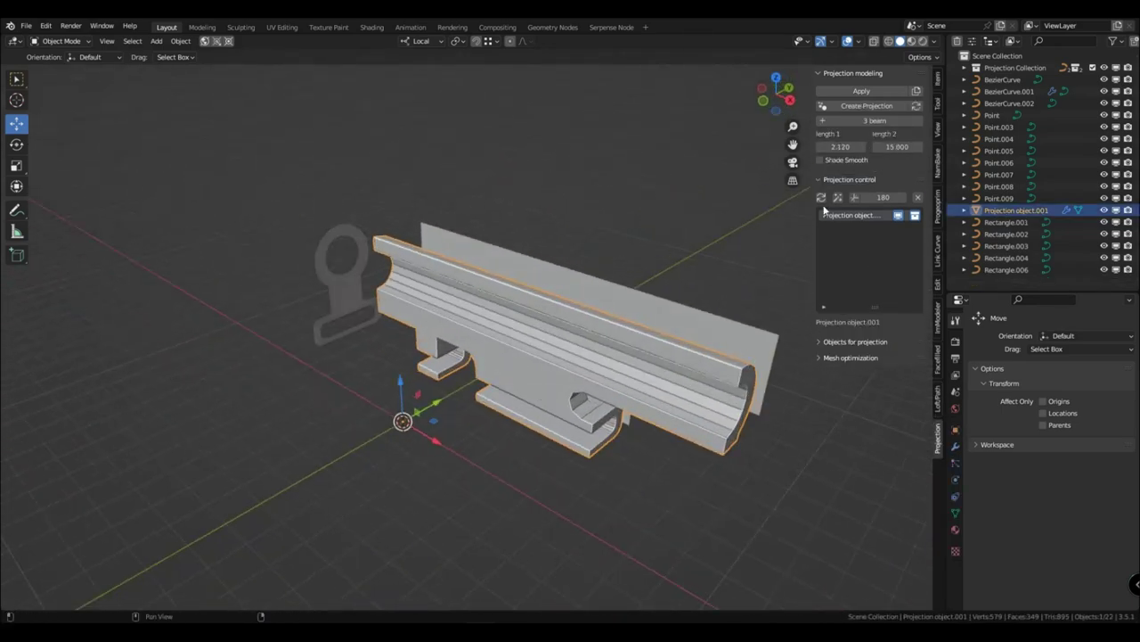
Adjust the projection object's length 1 to 3.9 and length 2 to 13.3
{"action": "left_click_drag", "start_coordinate": [840, 147], "coordinate": [909, 147]}
{"action": "mouse_move", "coordinate": [897, 147]}
{"action": "left_mouse_down"}
{"action": "mouse_move", "coordinate": [824, 147]}
{"action": "mouse_move", "coordinate": [900, 146]}
{"action": "left_mouse_up"}
{"action": "middle_click_drag", "start_coordinate": [678, 330], "coordinate": [612, 304]}
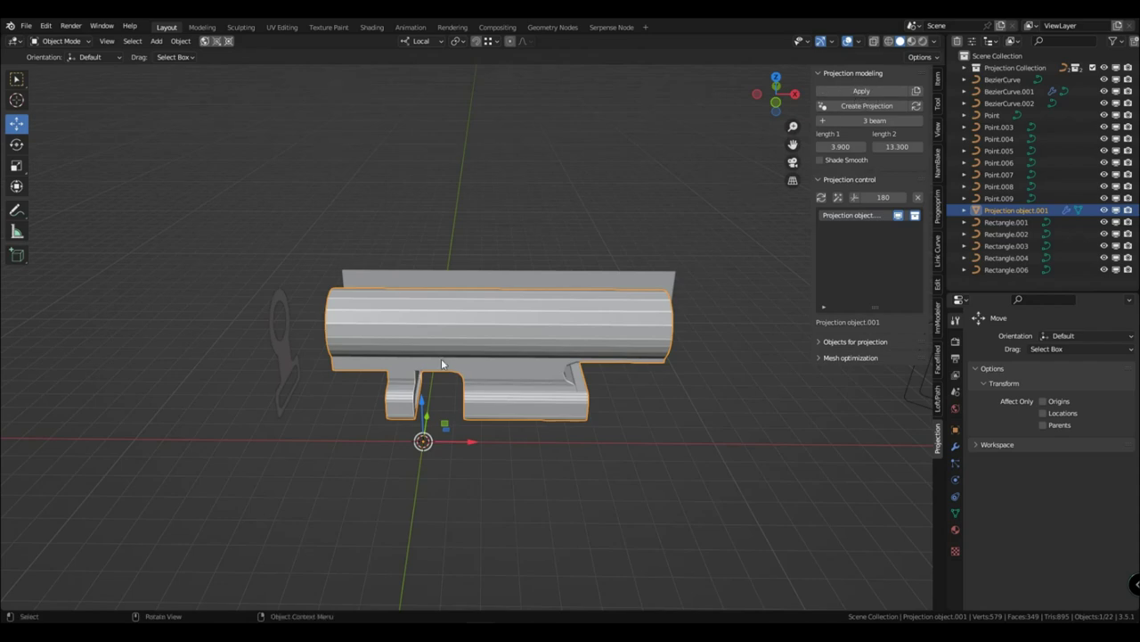
Try applying the projection directly to the original object
{"action": "left_click", "coordinate": [862, 91]}
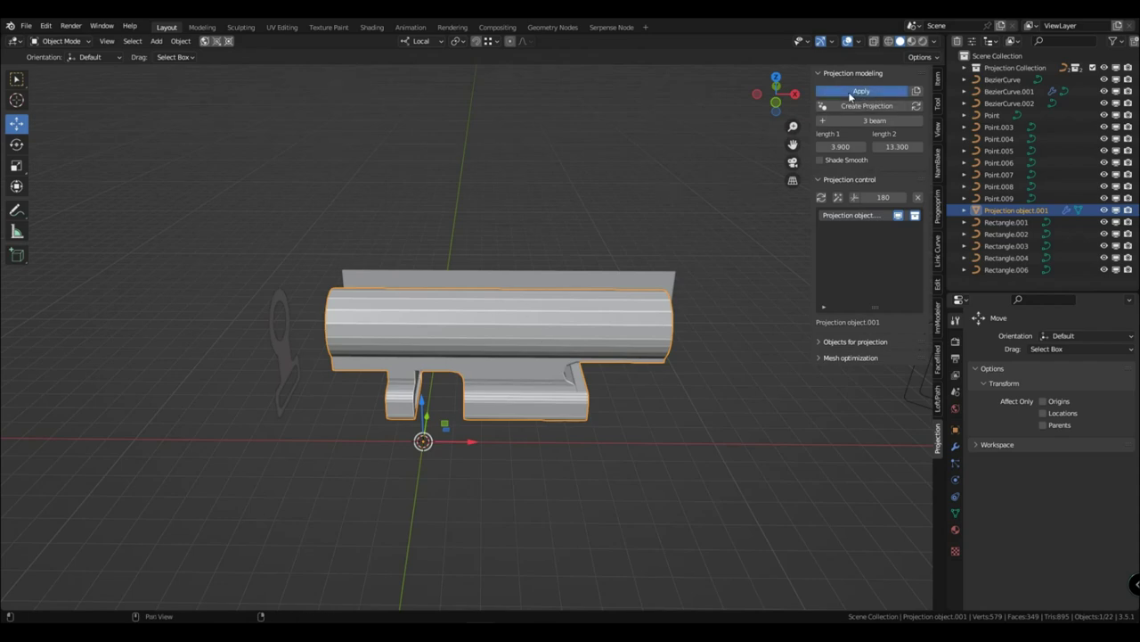
{"action": "key", "text": "g"}
{"action": "right_click", "coordinate": [559, 328]}
{"action": "key", "text": "ctrl+z"}
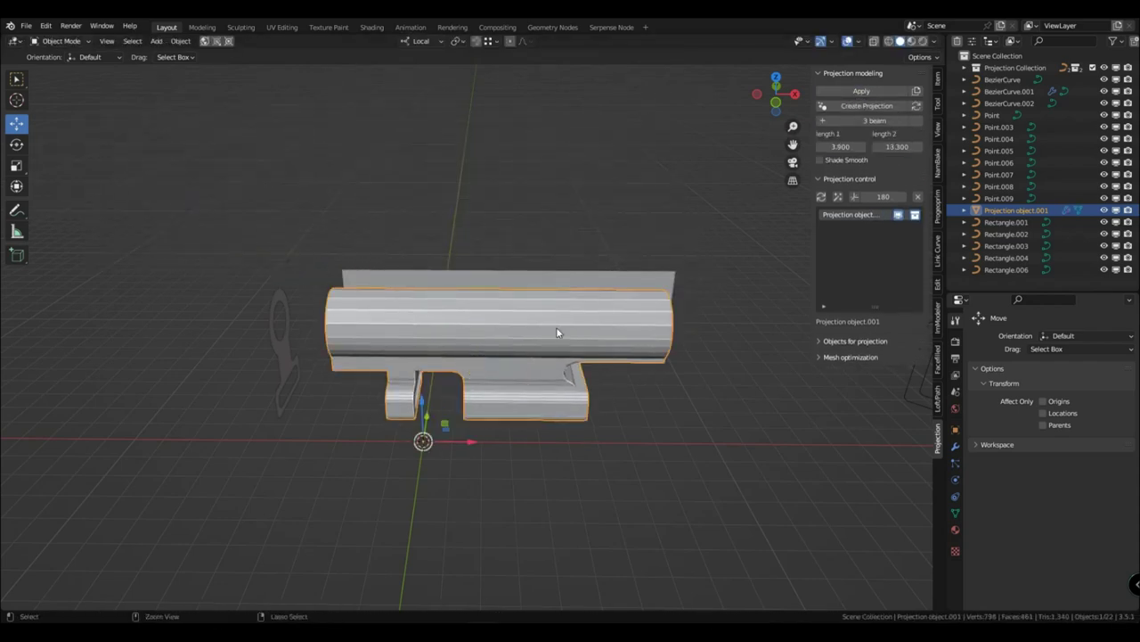
Create another applied copy of the projection, raise it along Z above the original, and check its mesh in Edit Mode
{"action": "left_click", "coordinate": [916, 91]}
{"action": "key", "text": "g"}
{"action": "key", "text": "z"}
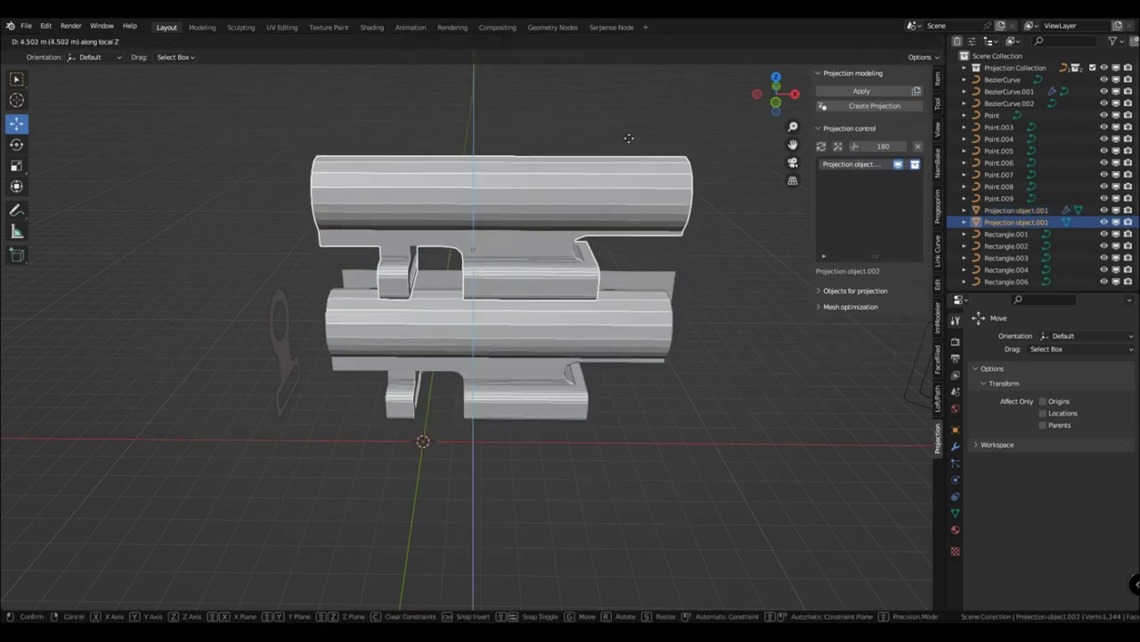
{"action": "left_click", "coordinate": [629, 119]}
{"action": "key", "text": "Tab"}
{"action": "key", "text": "Tab"}
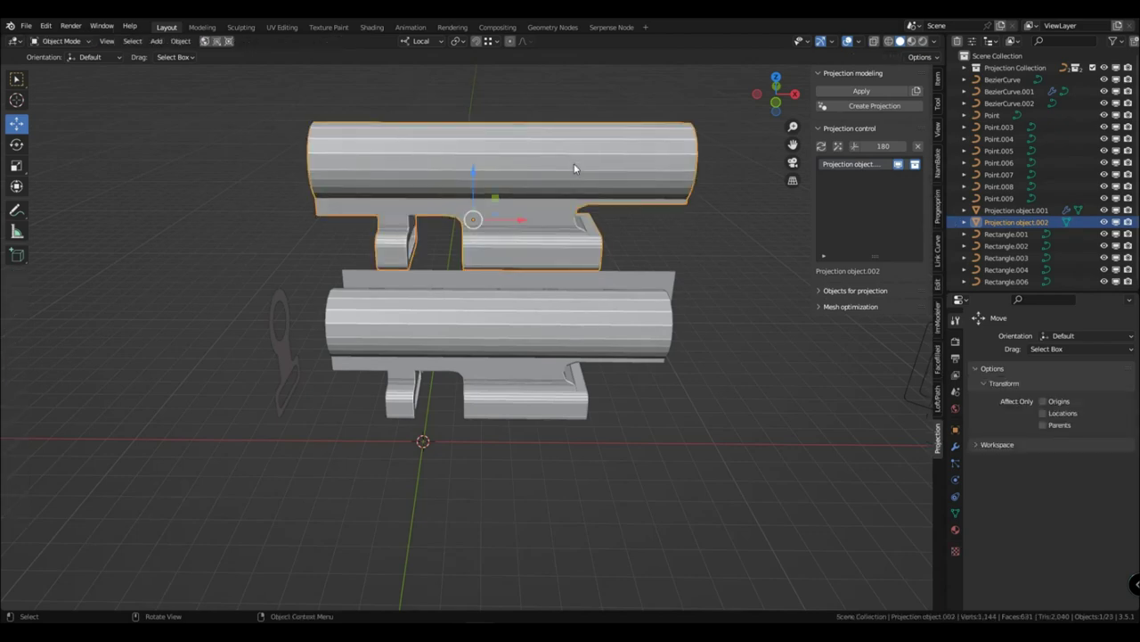
Delete the second applied copy and select the original projection object again
{"action": "key", "text": "x"}
{"action": "left_click", "coordinate": [571, 175]}
{"action": "left_click", "coordinate": [570, 337]}
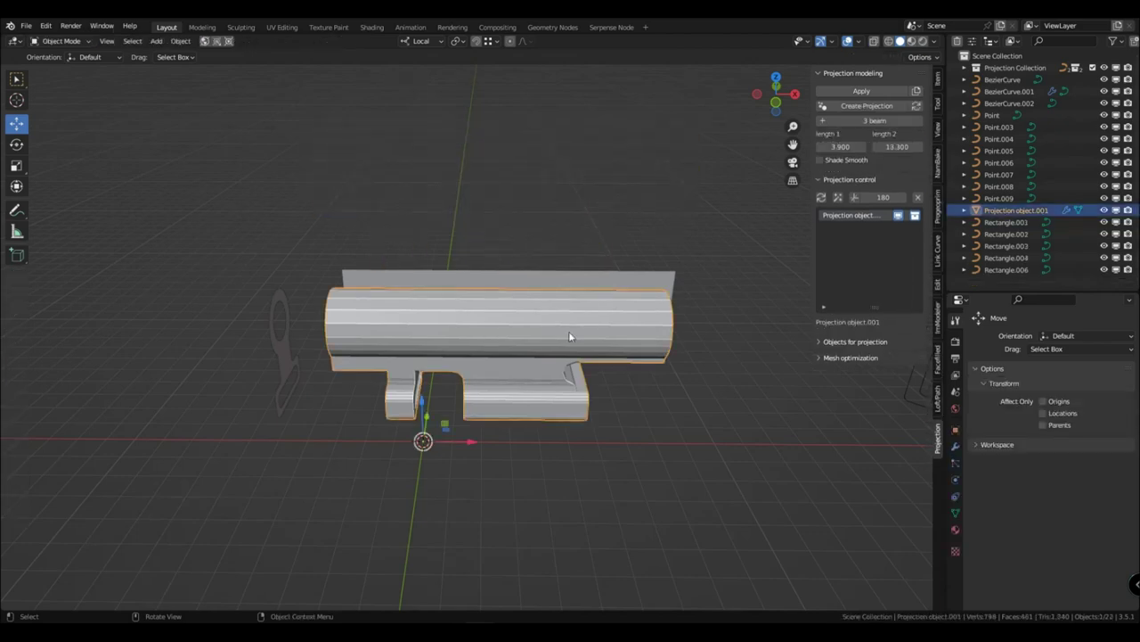
Set the projection object's length 1 to 5.62 and length 2 to 14.88, and deselect it
{"action": "left_click", "coordinate": [642, 388]}
{"action": "left_click", "coordinate": [638, 335]}
{"action": "left_click_drag", "start_coordinate": [841, 147], "coordinate": [935, 147]}
{"action": "left_click_drag", "start_coordinate": [897, 147], "coordinate": [980, 147]}
{"action": "left_click", "coordinate": [629, 392]}
{"action": "middle_click_drag", "start_coordinate": [520, 395], "coordinate": [554, 376]}
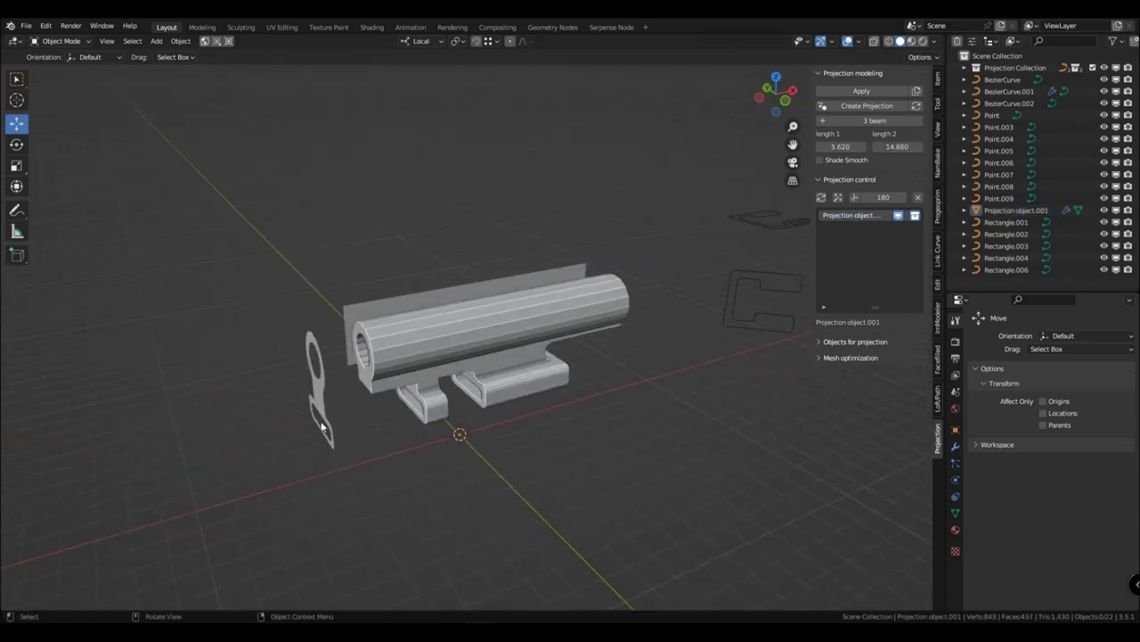
Edit the ring-shaped profile curve, select its upper ring points, and move them about 0.026 m up along Z
{"action": "middle_click_drag", "start_coordinate": [319, 424], "coordinate": [373, 284]}
{"action": "left_click", "coordinate": [403, 438]}
{"action": "scroll", "coordinate": [399, 448], "scroll_direction": "up", "scroll_amount": 2}
{"action": "key", "text": "Tab"}
{"action": "left_click_drag", "start_coordinate": [372, 284], "coordinate": [531, 415]}
{"action": "key", "text": "g"}
{"action": "key", "text": "z"}
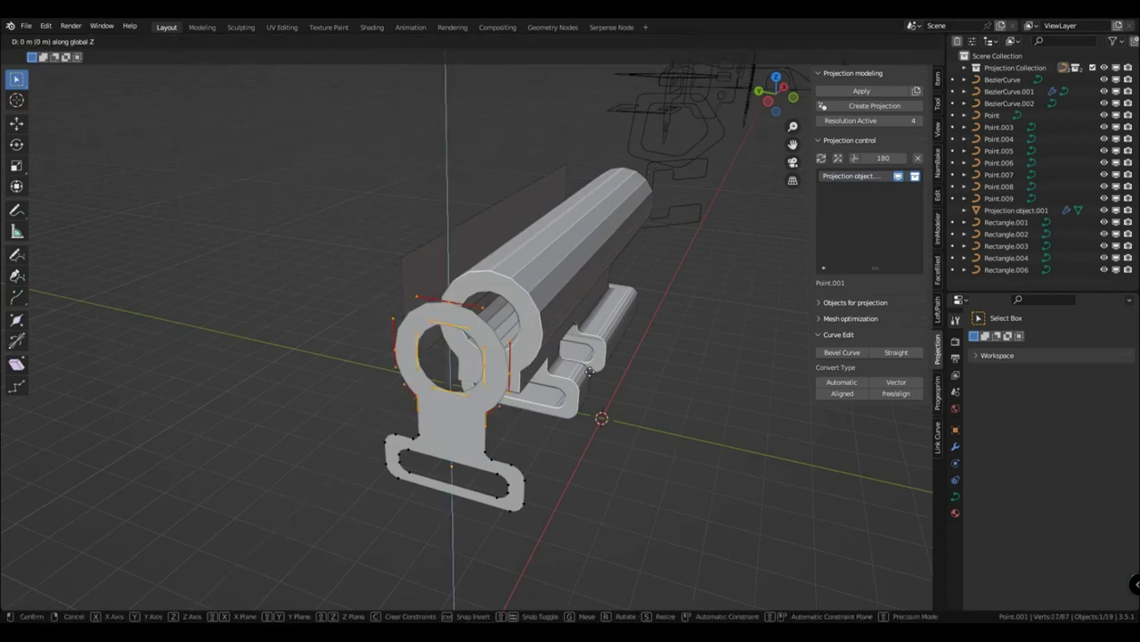
{"action": "left_click", "coordinate": [586, 365]}
Move the selected ring points again along global Z and return to Object Mode
{"action": "middle_click_drag", "start_coordinate": [586, 365], "coordinate": [524, 352]}
{"action": "key", "text": "g"}
{"action": "key", "text": "z"}
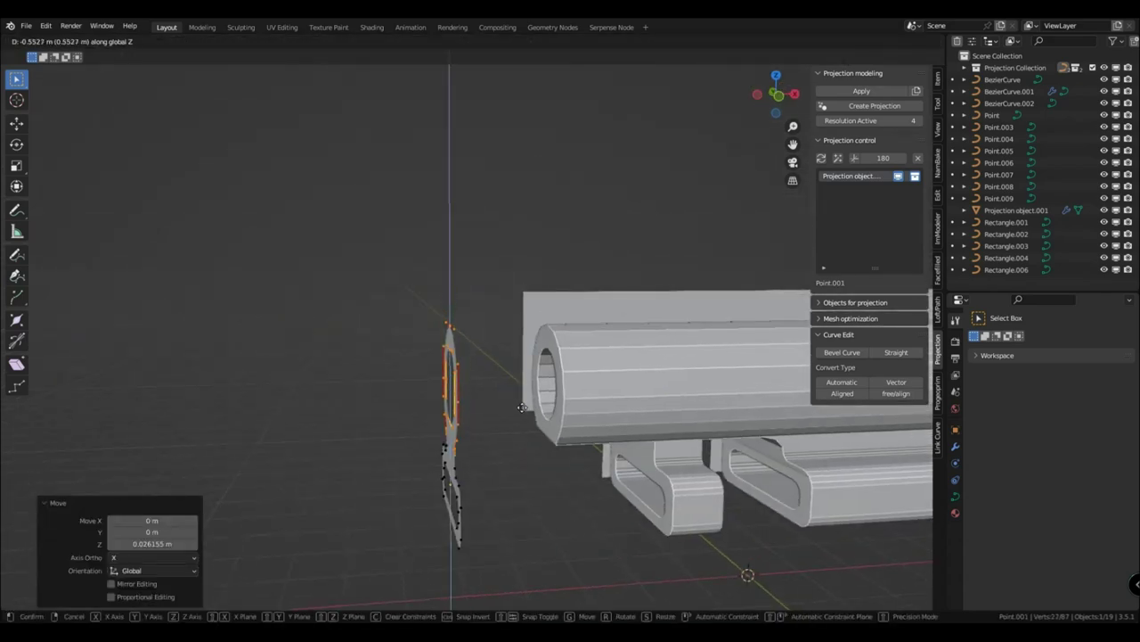
{"action": "left_click", "coordinate": [526, 400]}
{"action": "key", "text": "Tab"}
{"action": "middle_click_drag", "start_coordinate": [526, 399], "coordinate": [420, 386]}
{"action": "key", "text": "Tab"}
{"action": "key", "text": "Tab"}
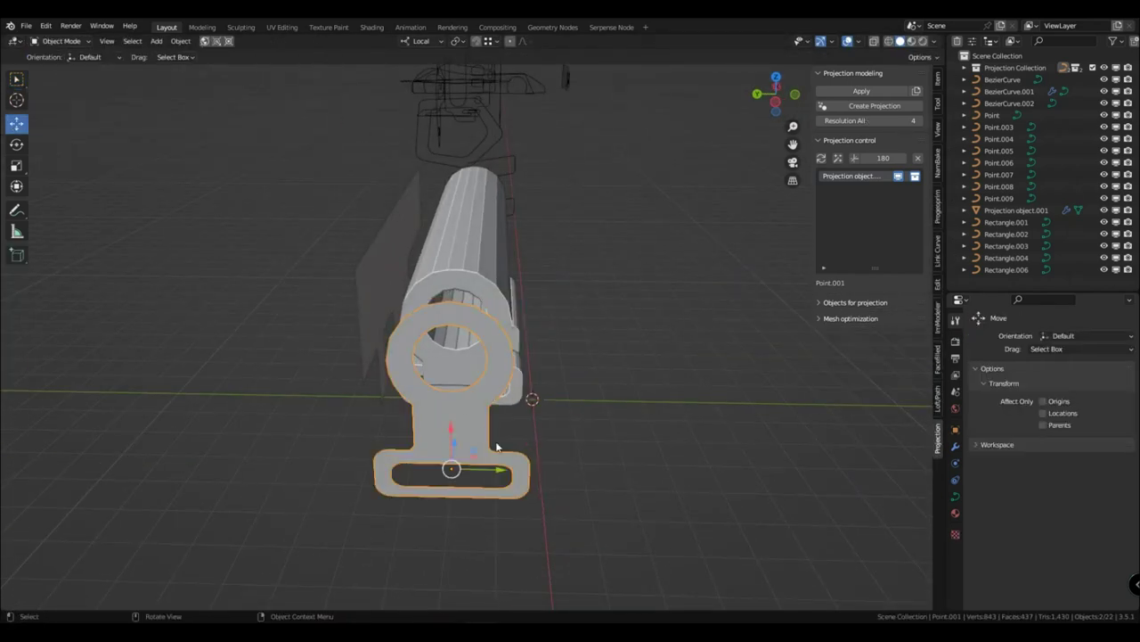
{"action": "middle_click_drag", "start_coordinate": [462, 419], "coordinate": [434, 427]}
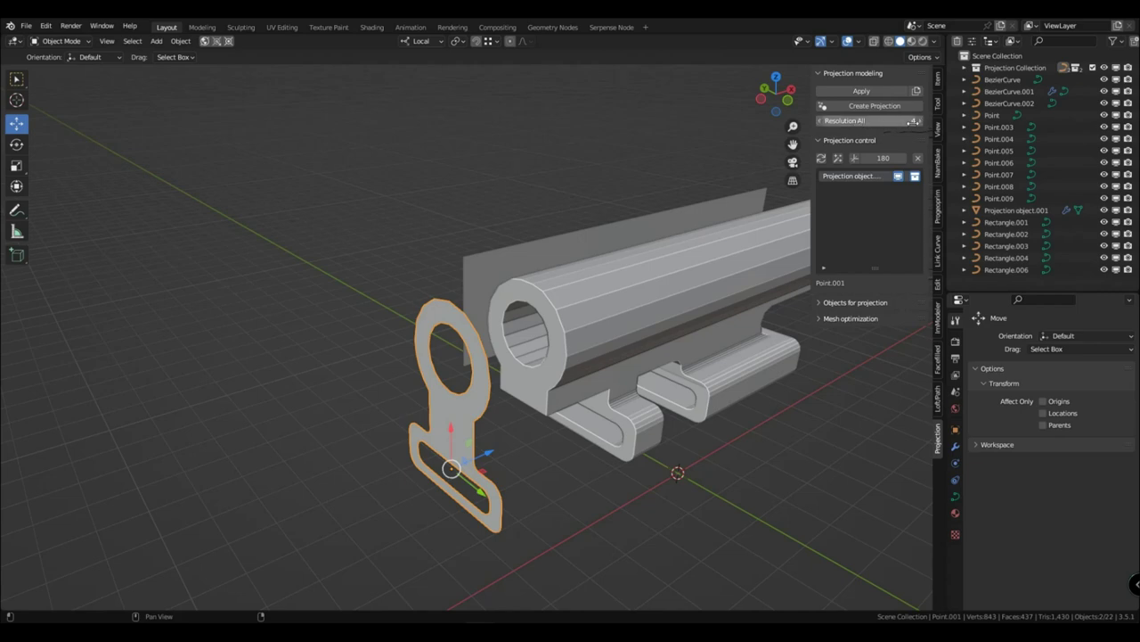
Try a Resolution All of 3 on the projection curves and restore it to 4
{"action": "left_click", "coordinate": [819, 121]}
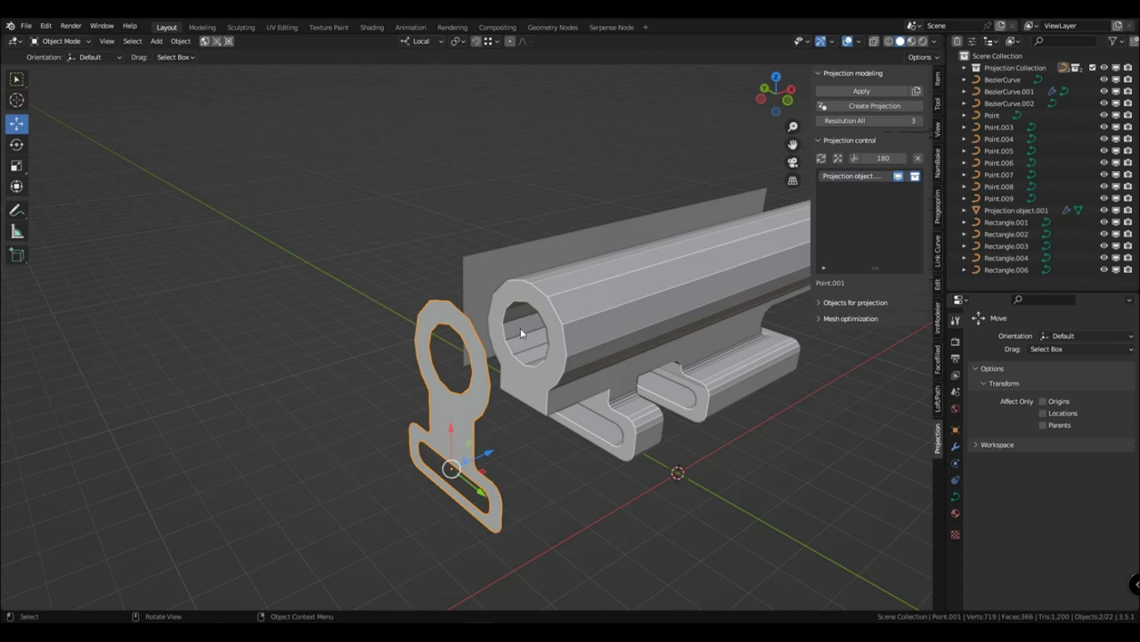
{"action": "left_click", "coordinate": [920, 122]}
Enter Edit Mode on the ring-shaped profile, select the inner ring's lower point, and lower its Resolution Active before restoring it to 4
{"action": "key", "text": "Tab"}
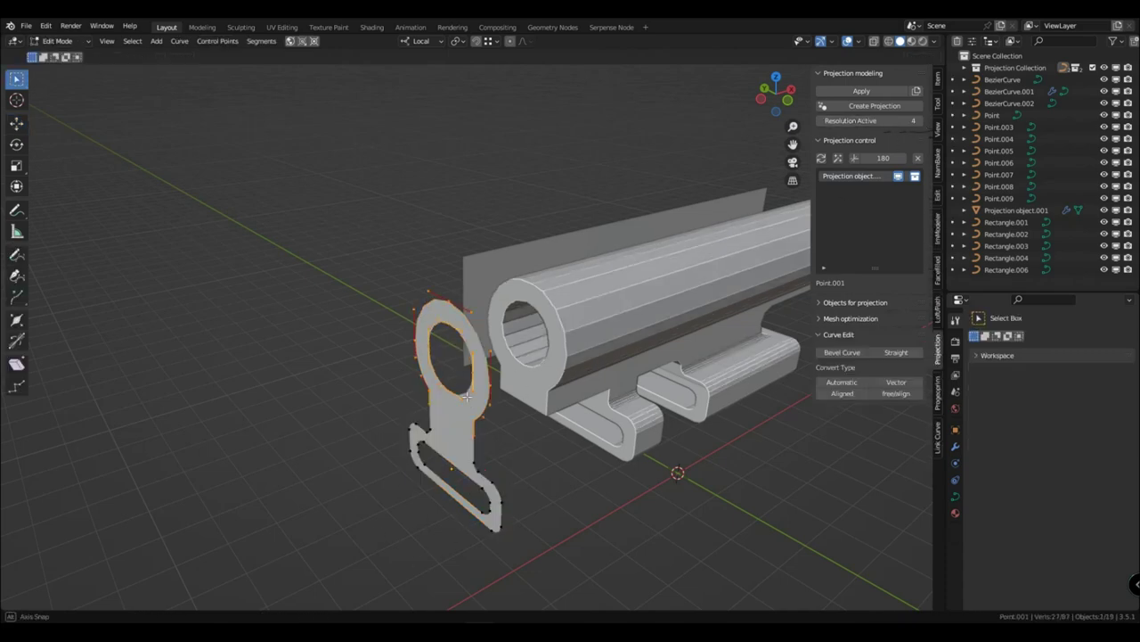
{"action": "middle_click_drag", "start_coordinate": [399, 378], "coordinate": [450, 391]}
{"action": "left_click", "coordinate": [450, 392]}
{"action": "scroll", "coordinate": [459, 405], "scroll_direction": "up", "scroll_amount": 2}
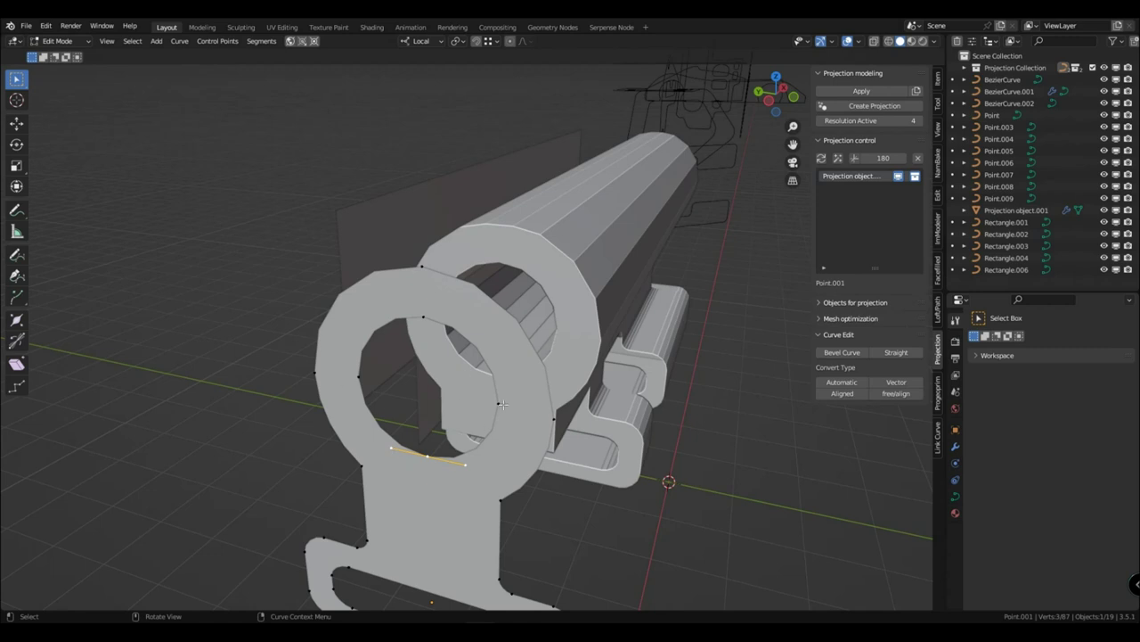
{"action": "left_click", "coordinate": [820, 122]}
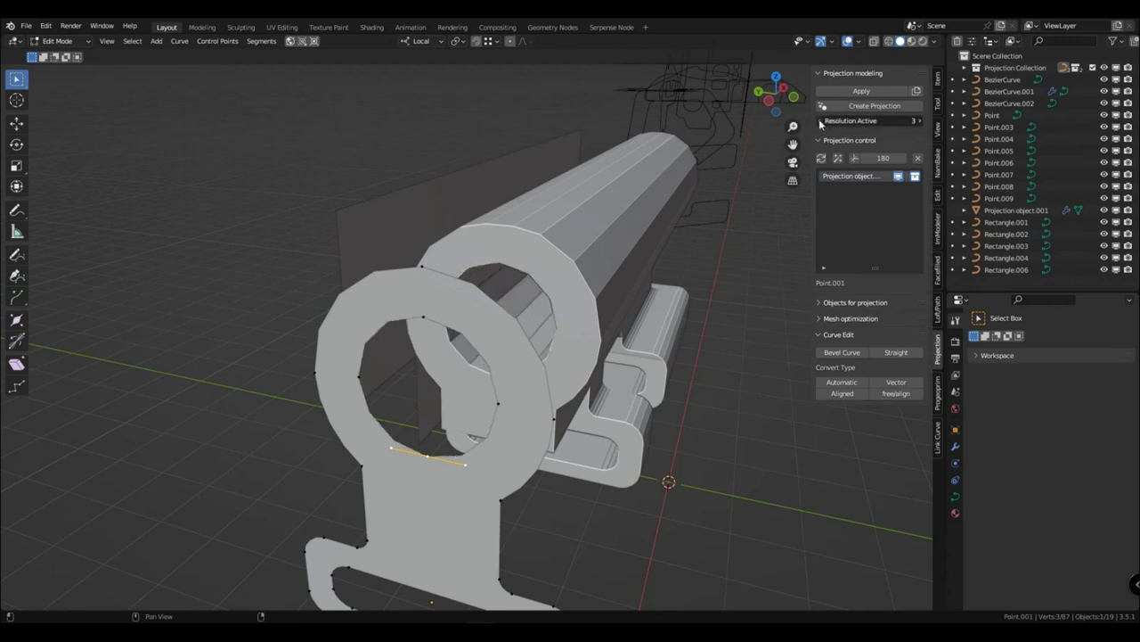
{"action": "left_click", "coordinate": [821, 122]}
{"action": "left_click", "coordinate": [918, 120]}
{"action": "left_click", "coordinate": [917, 121]}
Try a Resolution Active of 2 on the ring profile's outer spline, raise it again, and return to Object Mode
{"action": "left_click", "coordinate": [820, 122]}
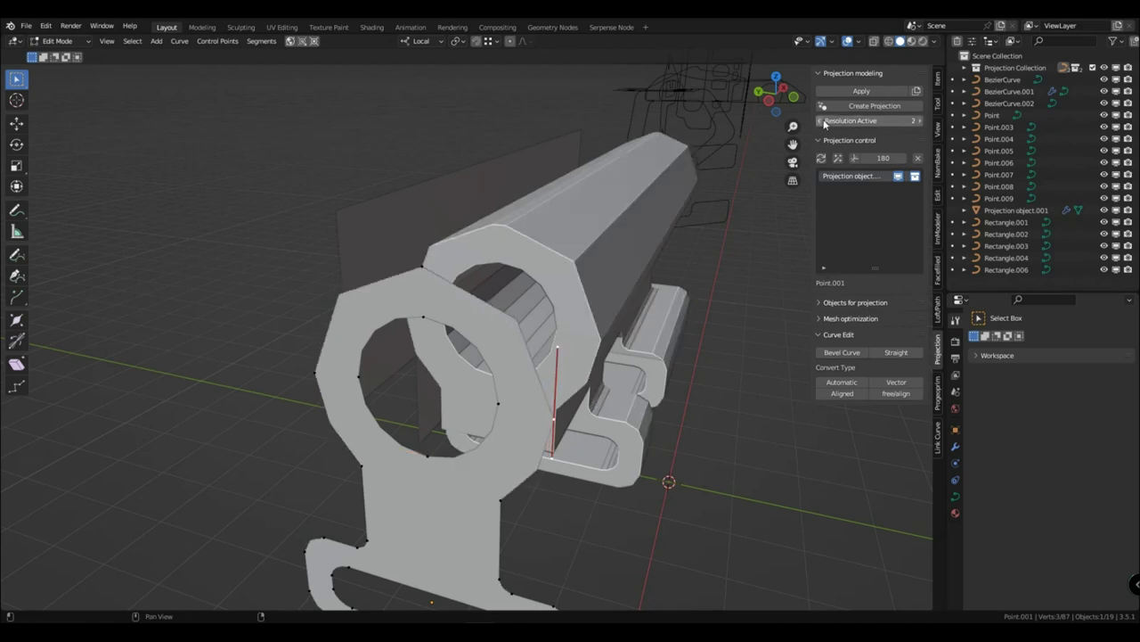
{"action": "left_click", "coordinate": [919, 121]}
{"action": "scroll", "coordinate": [615, 419], "scroll_direction": "down", "scroll_amount": 2}
{"action": "middle_click_drag", "start_coordinate": [615, 419], "coordinate": [677, 429]}
{"action": "key", "text": "Tab"}
Select the flat side profile curve, try a Resolution All of 3, and restore it to 4
{"action": "scroll", "coordinate": [537, 437], "scroll_direction": "down", "scroll_amount": 3}
{"action": "left_click", "coordinate": [383, 383]}
{"action": "middle_click_drag", "start_coordinate": [473, 436], "coordinate": [452, 413]}
{"action": "left_click", "coordinate": [825, 120]}
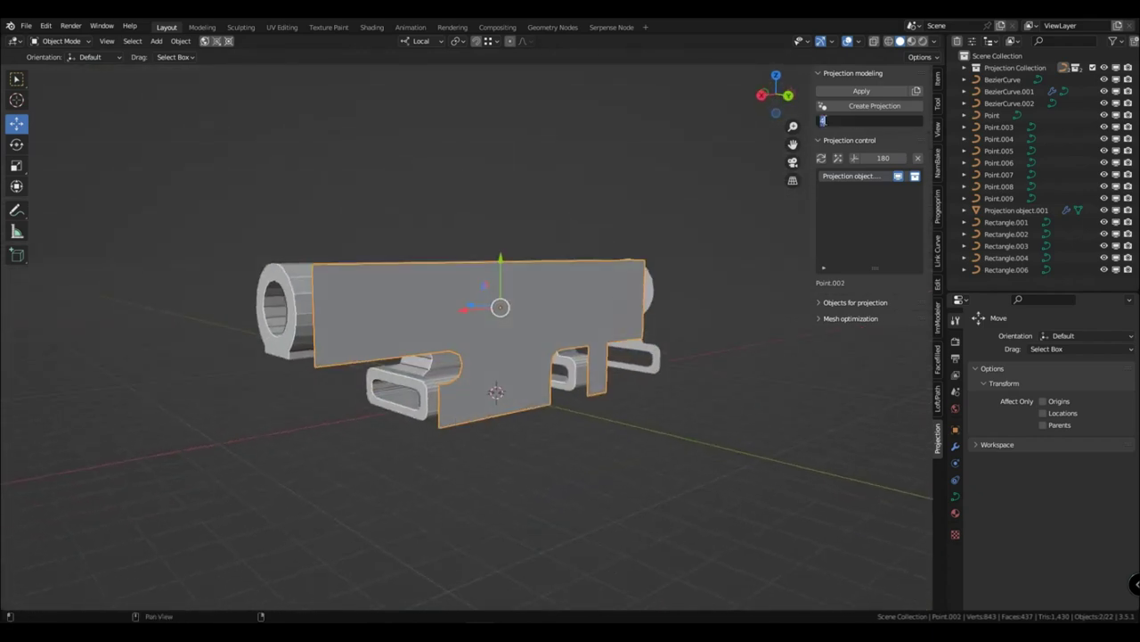
{"action": "type", "text": "3"}
{"action": "key", "text": "Return"}
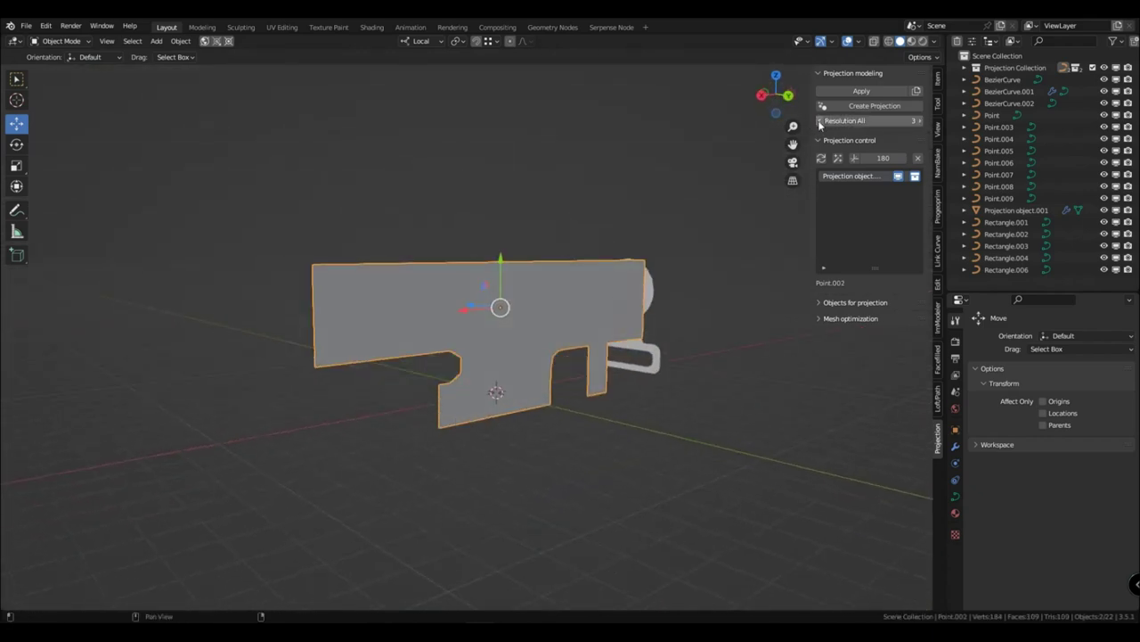
{"action": "left_click", "coordinate": [923, 121]}
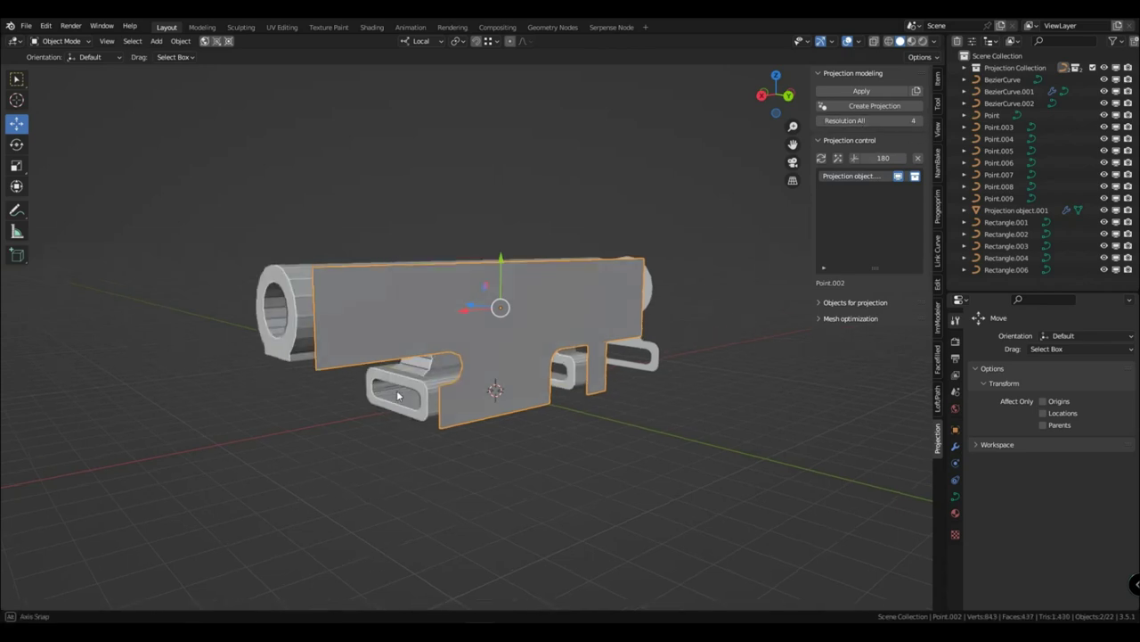
Try to scale the side profile's notch points and move some of its points along local Z, ending in Object Mode
{"action": "middle_click_drag", "start_coordinate": [481, 375], "coordinate": [449, 373]}
{"action": "scroll", "coordinate": [357, 379], "scroll_direction": "up", "scroll_amount": 3}
{"action": "key", "text": "Tab"}
{"action": "key", "text": "s"}
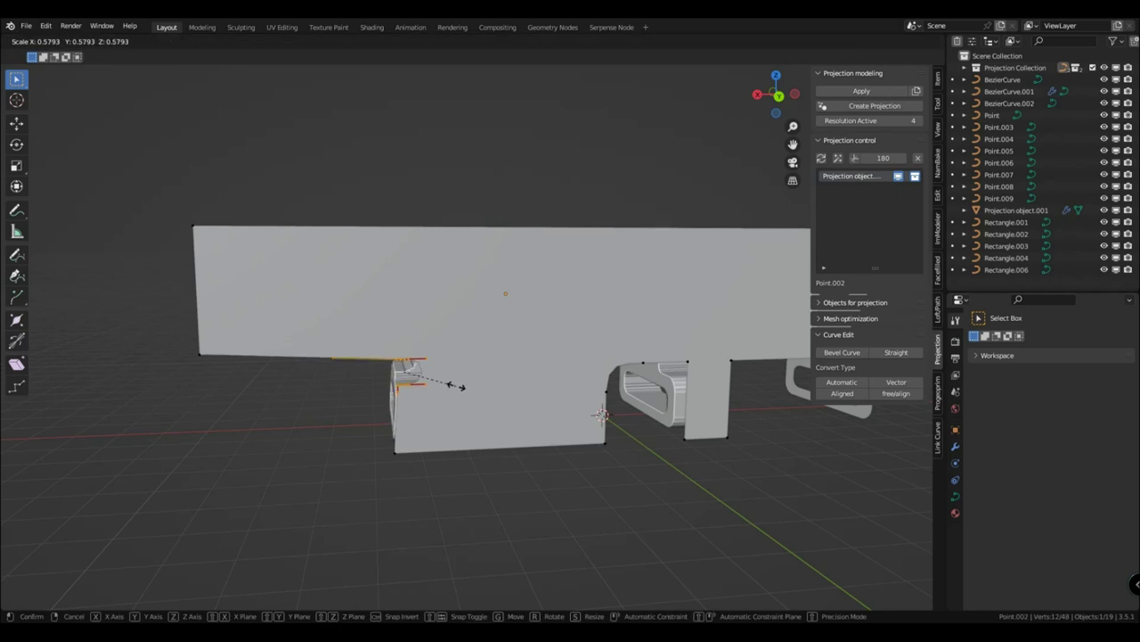
{"action": "right_click", "coordinate": [508, 397]}
{"action": "middle_click_drag", "start_coordinate": [322, 465], "coordinate": [318, 252]}
{"action": "key", "text": "s"}
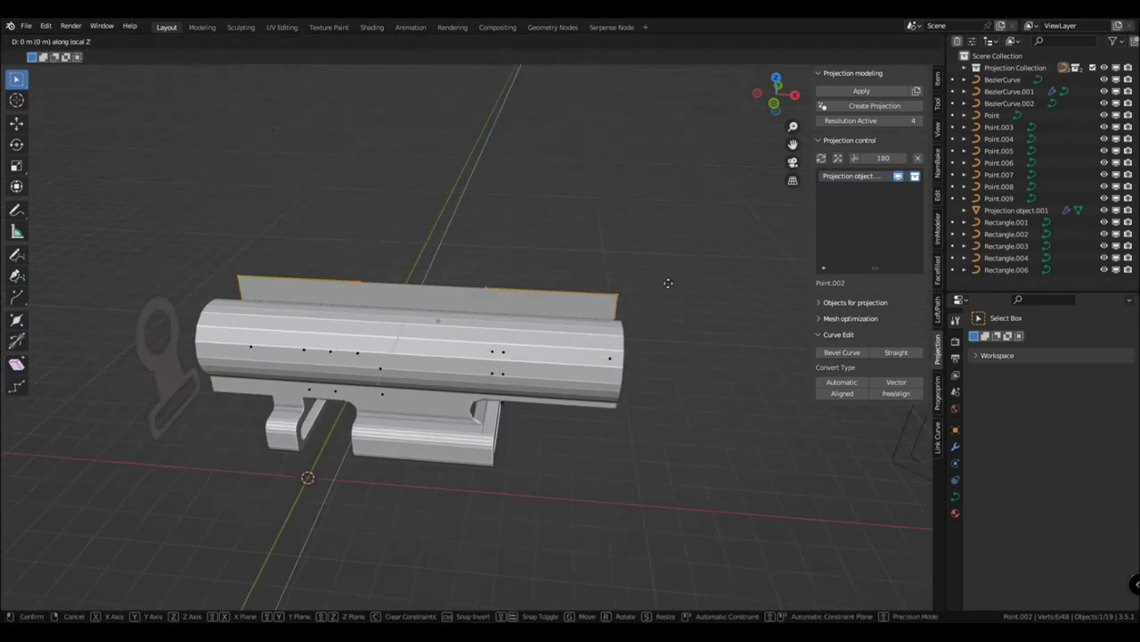
{"action": "key", "text": "Escape"}
{"action": "key", "text": "Tab"}
Select the tube-shaped projection object and remove the projection, keeping its profile curves
{"action": "middle_click_drag", "start_coordinate": [615, 352], "coordinate": [527, 425]}
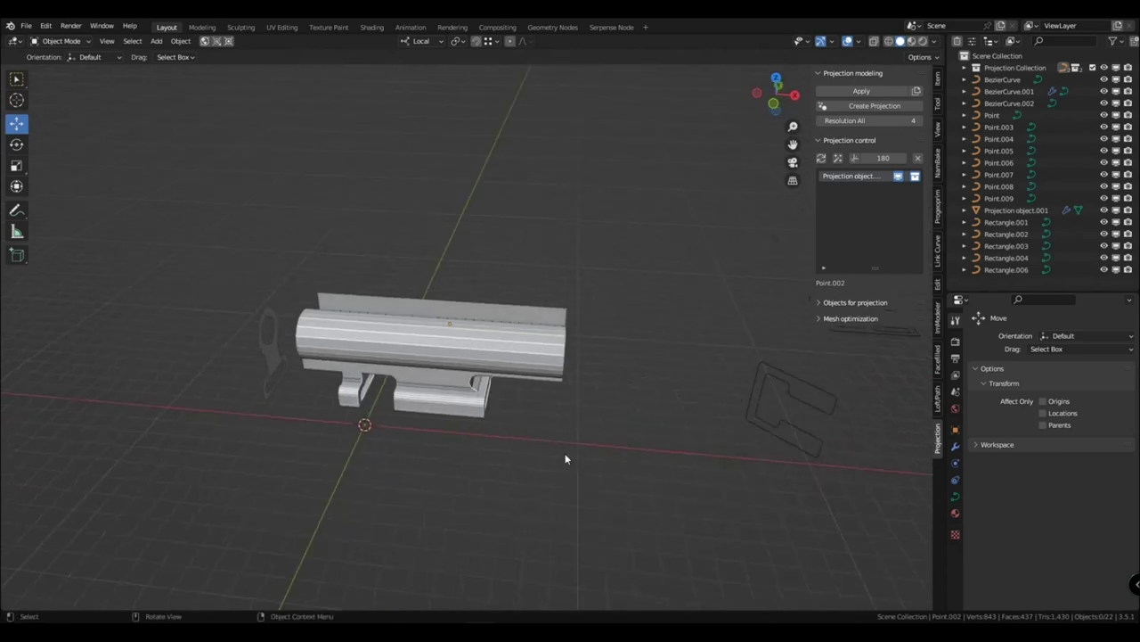
{"action": "middle_click_drag", "start_coordinate": [640, 459], "coordinate": [617, 452]}
{"action": "left_click", "coordinate": [420, 376]}
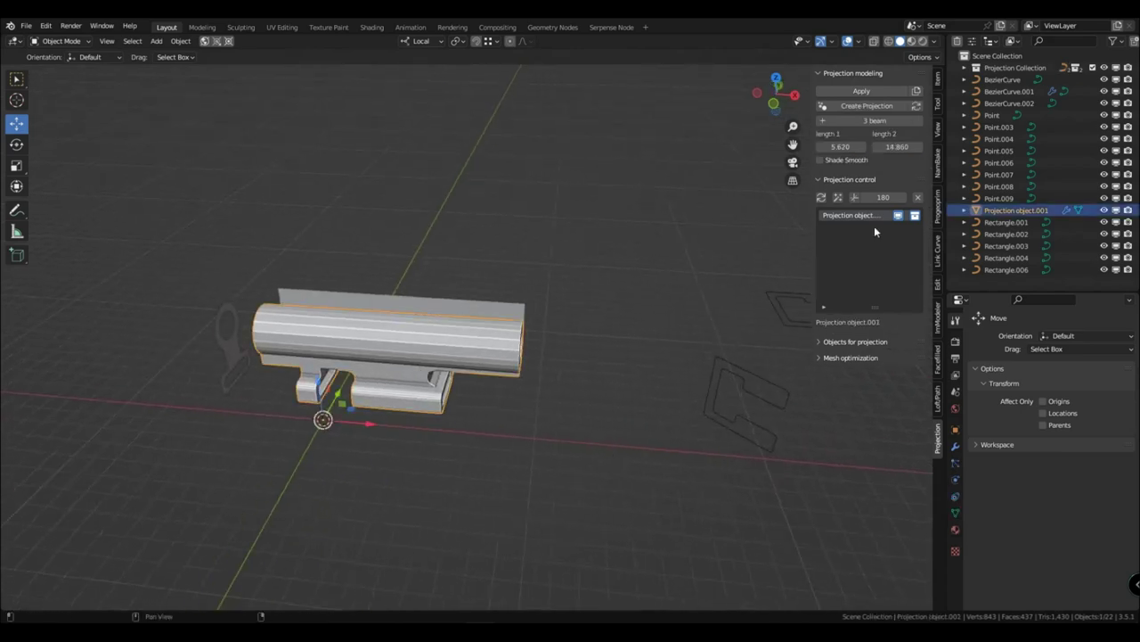
{"action": "left_click", "coordinate": [918, 197]}
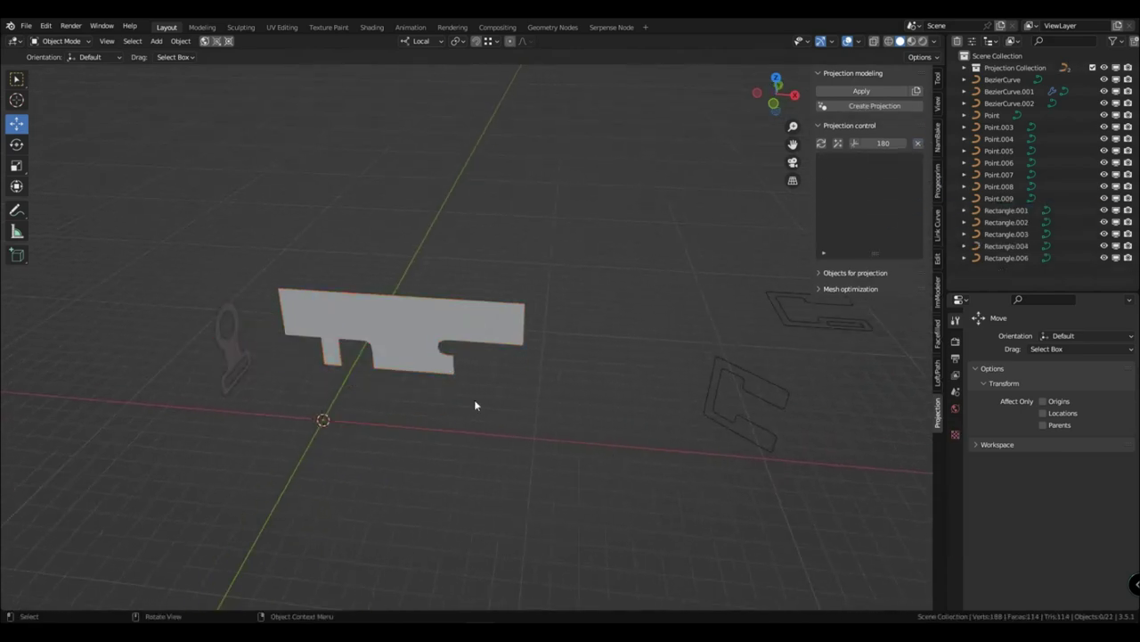
Create a projection object from the two C-shaped curves Rectangle.001 and Rectangle.003
{"action": "mouse_move", "coordinate": [474, 399]}
{"action": "middle_mouse_down"}
{"action": "mouse_move", "coordinate": [516, 414]}
{"action": "mouse_move", "coordinate": [481, 402]}
{"action": "mouse_move", "coordinate": [496, 390]}
{"action": "mouse_move", "coordinate": [489, 398]}
{"action": "middle_mouse_up"}
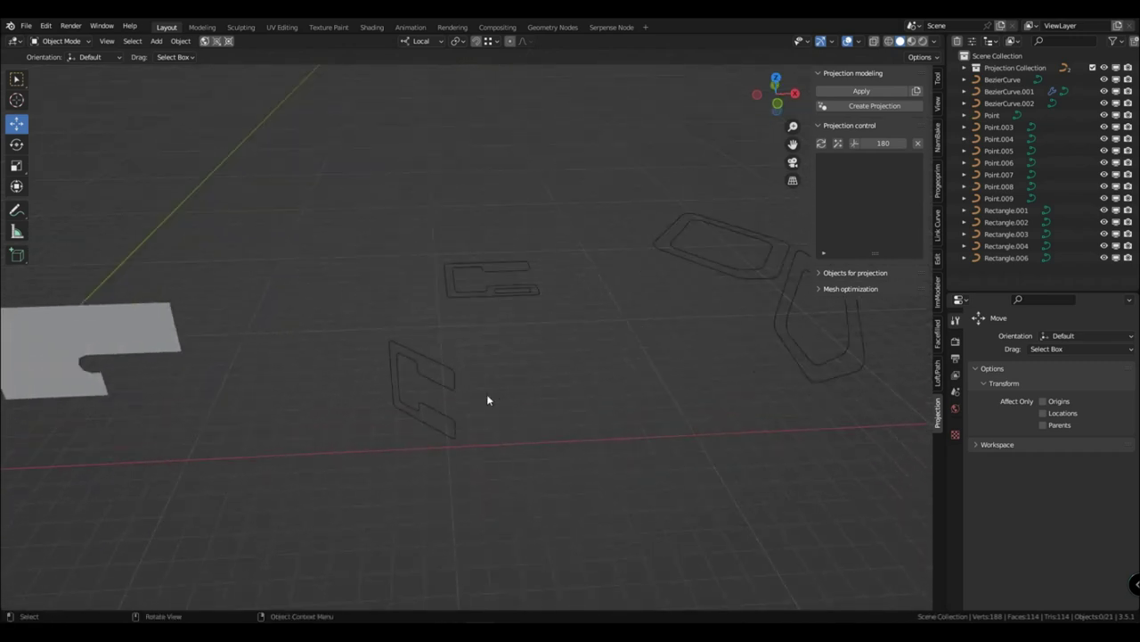
{"action": "left_click_drag", "start_coordinate": [400, 247], "coordinate": [552, 472]}
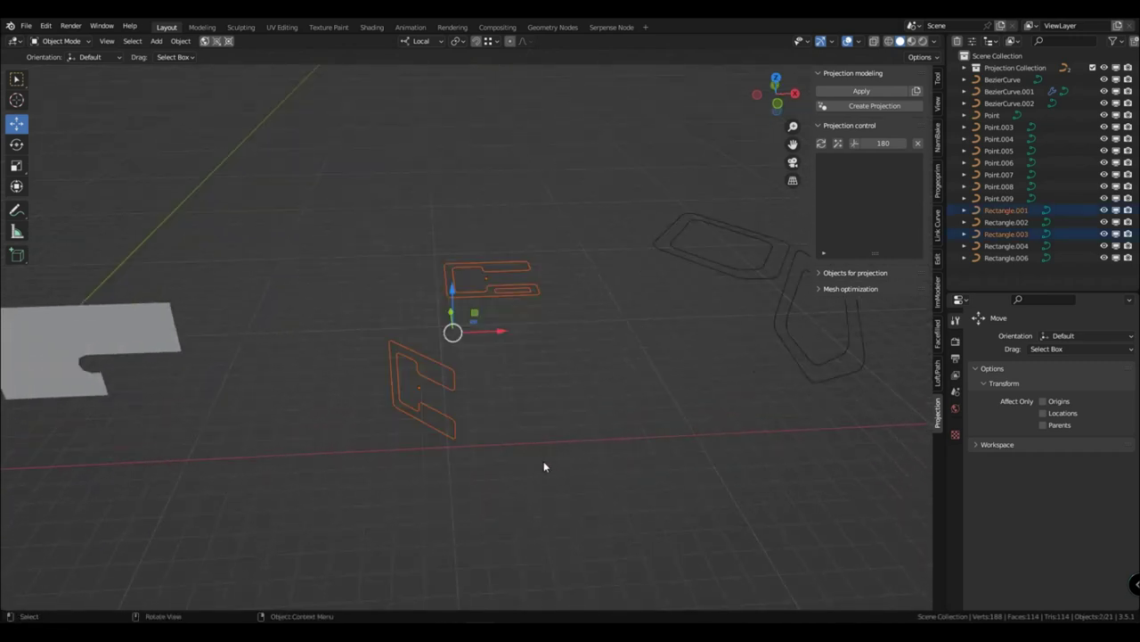
{"action": "left_click", "coordinate": [450, 382]}
{"action": "middle_click_drag", "start_coordinate": [450, 381], "coordinate": [420, 392]}
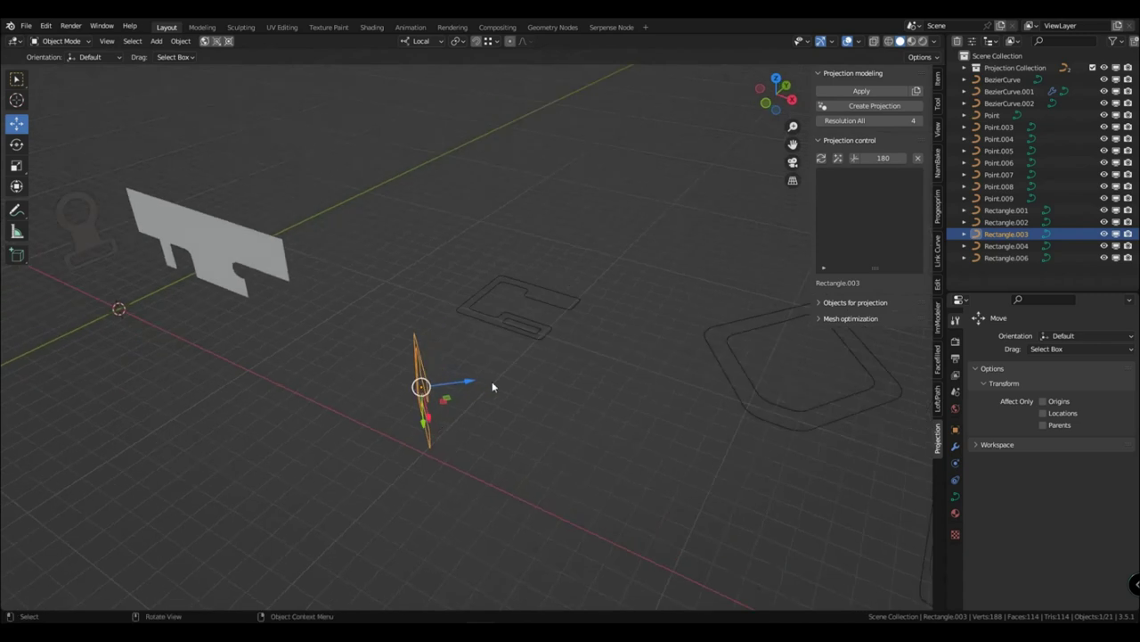
{"action": "left_click", "coordinate": [513, 330]}
{"action": "middle_click_drag", "start_coordinate": [512, 386], "coordinate": [536, 406]}
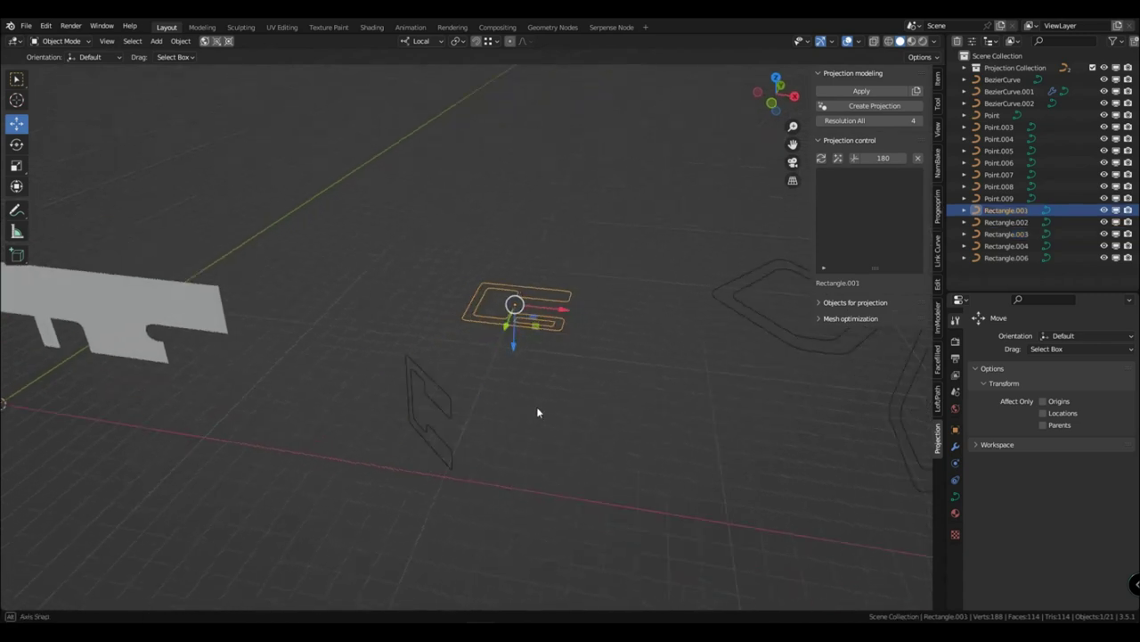
{"action": "left_click_drag", "start_coordinate": [369, 219], "coordinate": [539, 478]}
{"action": "left_click", "coordinate": [869, 106]}
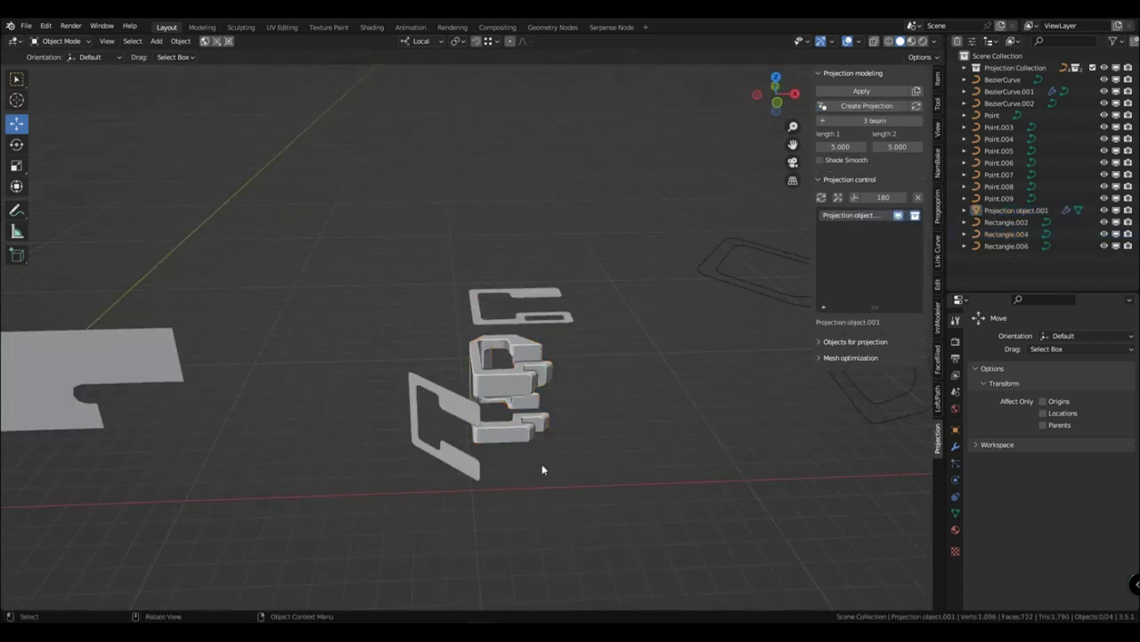
Shift the upright C-shaped profile Rectangle.003 slightly along its local X axis
{"action": "middle_click_drag", "start_coordinate": [544, 469], "coordinate": [519, 390]}
{"action": "scroll", "coordinate": [519, 390], "scroll_direction": "up", "scroll_amount": 3}
{"action": "left_click", "coordinate": [521, 408]}
{"action": "left_click_drag", "start_coordinate": [482, 454], "coordinate": [468, 452]}
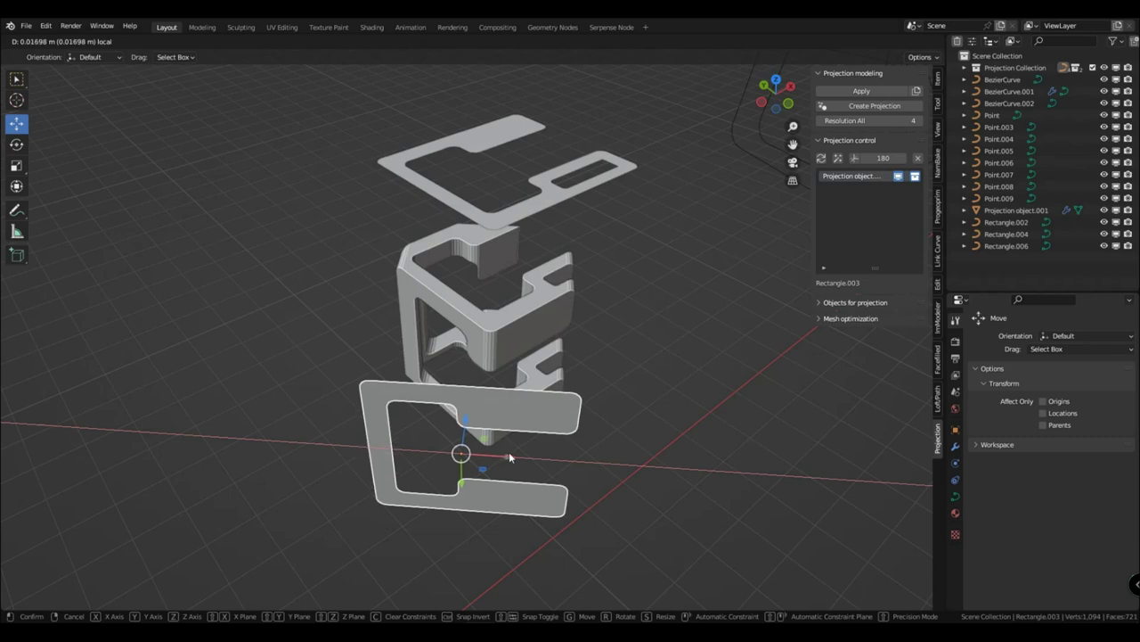
{"action": "left_click_drag", "start_coordinate": [510, 456], "coordinate": [509, 456]}
{"action": "left_click", "coordinate": [649, 427]}
{"action": "middle_click_drag", "start_coordinate": [655, 427], "coordinate": [551, 417]}
Rotate the horizontal C-shaped profile Rectangle.001 about global Z above the projection object, and deselect it
{"action": "left_click", "coordinate": [533, 234]}
{"action": "middle_click_drag", "start_coordinate": [521, 279], "coordinate": [570, 354]}
{"action": "left_click", "coordinate": [560, 167]}
{"action": "key", "text": "r"}
{"action": "key", "text": "z"}
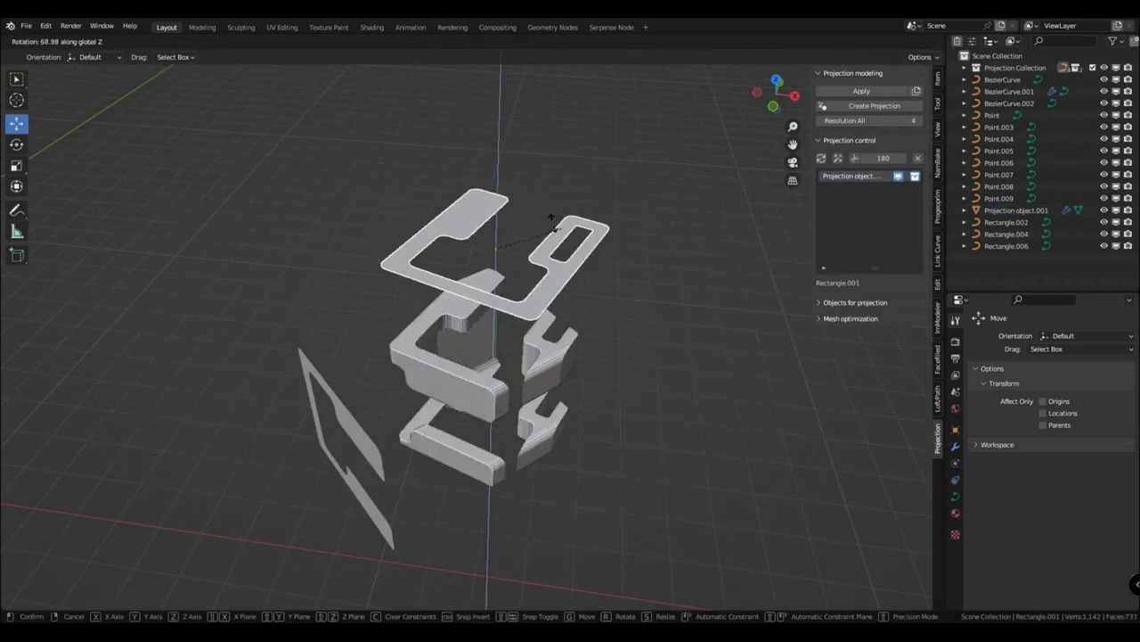
{"action": "left_click", "coordinate": [504, 223]}
{"action": "left_click_drag", "start_coordinate": [514, 237], "coordinate": [486, 248]}
{"action": "middle_click_drag", "start_coordinate": [485, 421], "coordinate": [482, 399]}
{"action": "middle_click_drag", "start_coordinate": [473, 522], "coordinate": [520, 428], "text": "shift"}
{"action": "left_click", "coordinate": [548, 452]}
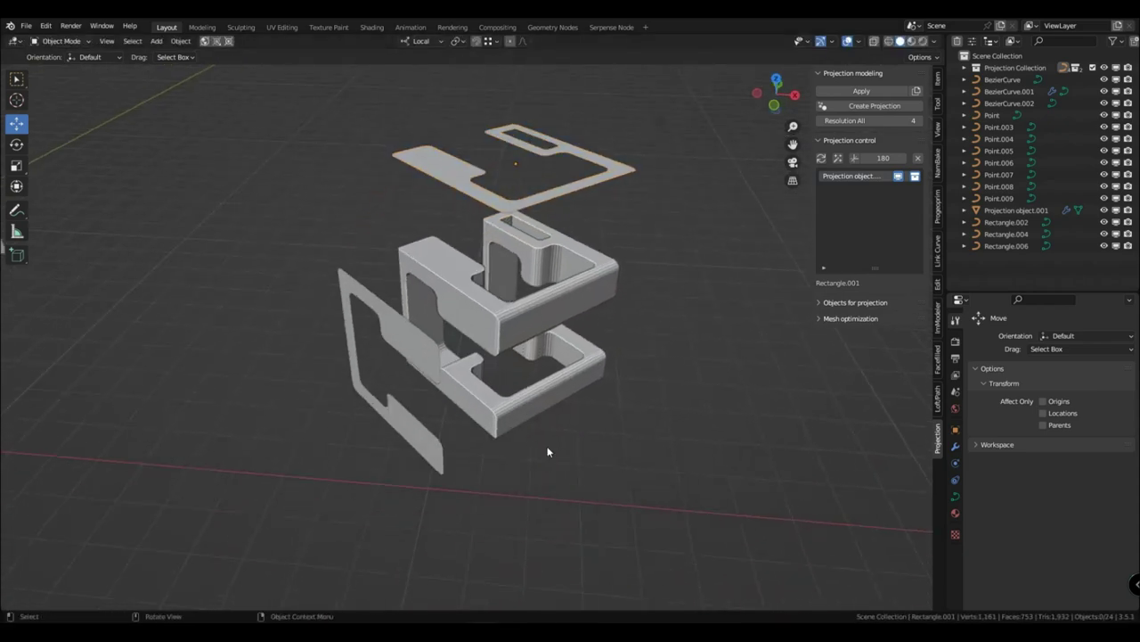
Select the new projection object, shorten the Projection control list, and expand the Objects for projection settings
{"action": "scroll", "coordinate": [548, 452], "scroll_direction": "down", "scroll_amount": 2}
{"action": "left_click", "coordinate": [847, 178]}
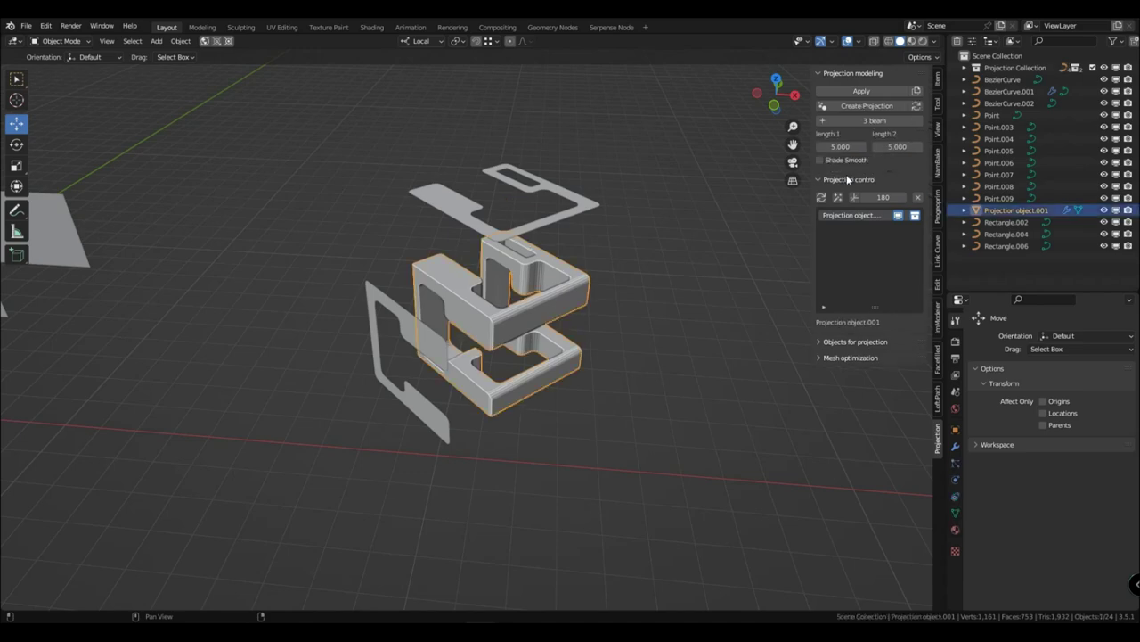
{"action": "left_click", "coordinate": [690, 332]}
{"action": "left_click", "coordinate": [842, 217]}
{"action": "left_click_drag", "start_coordinate": [871, 307], "coordinate": [857, 258]}
{"action": "left_click", "coordinate": [822, 306]}
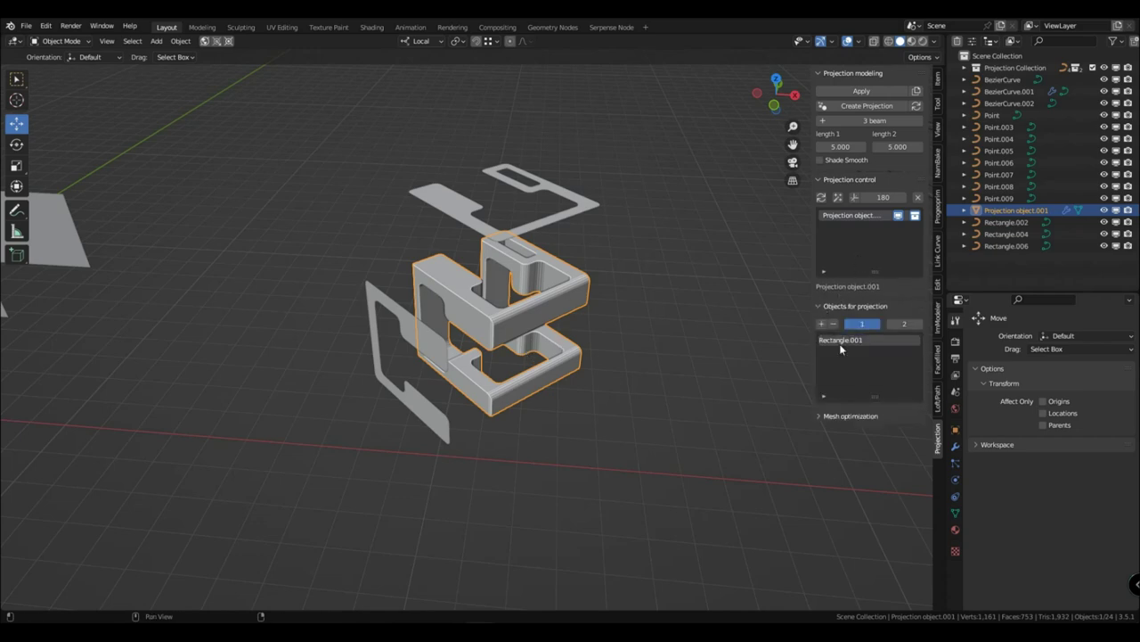
Select Rectangle.001 from projection set 1 and Rectangle.003 from set 2 in the Objects for projection list
{"action": "left_click", "coordinate": [840, 344]}
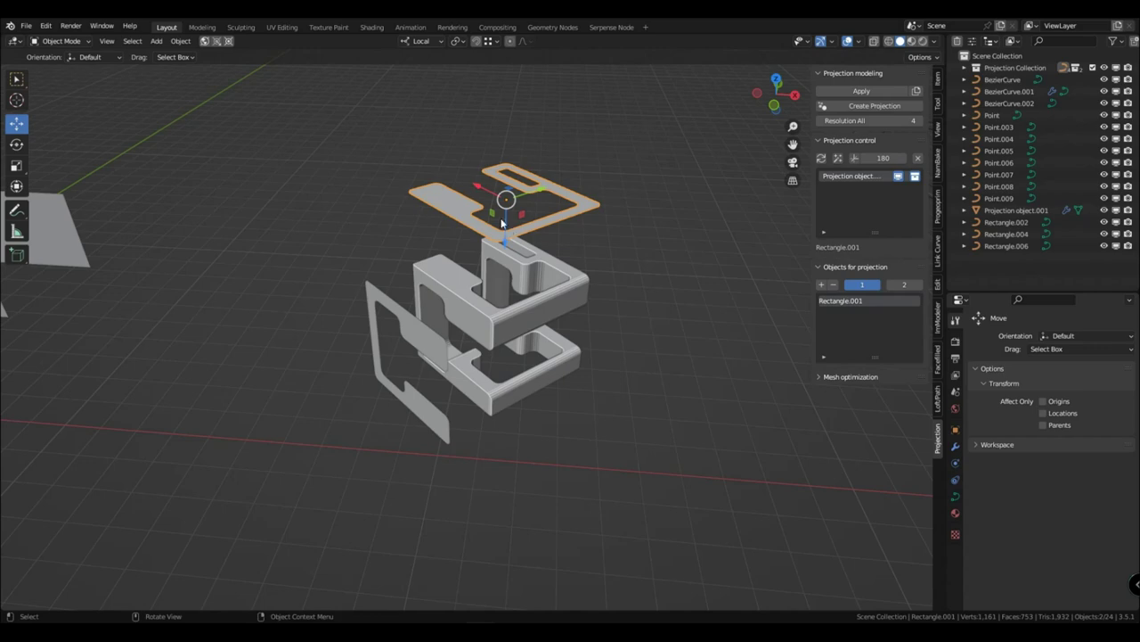
{"action": "left_click", "coordinate": [902, 285]}
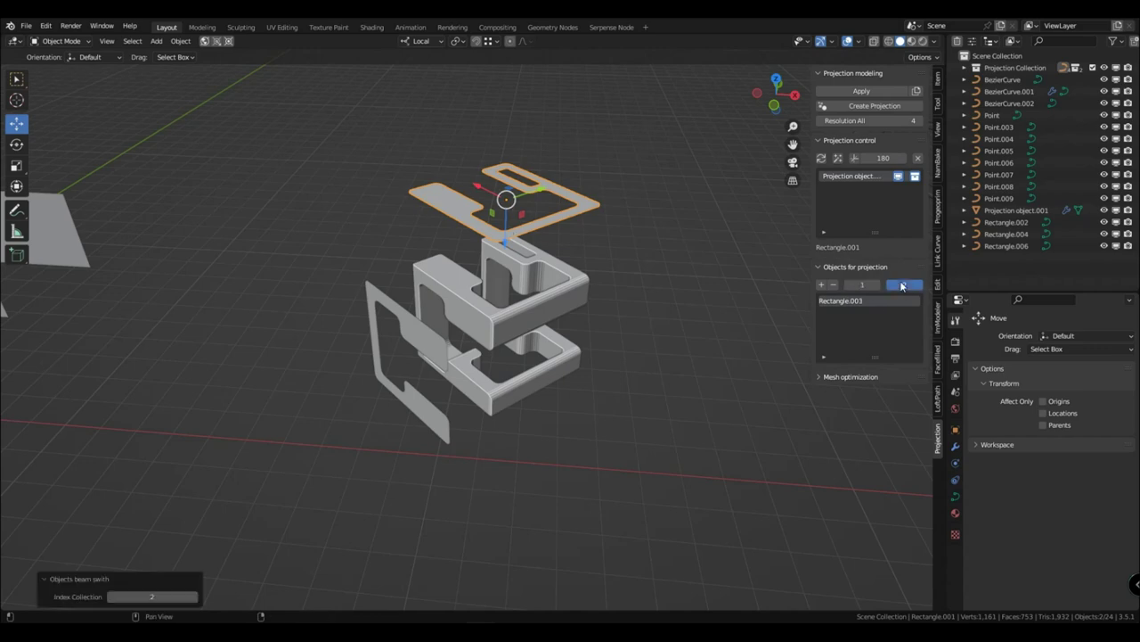
{"action": "left_click", "coordinate": [841, 301]}
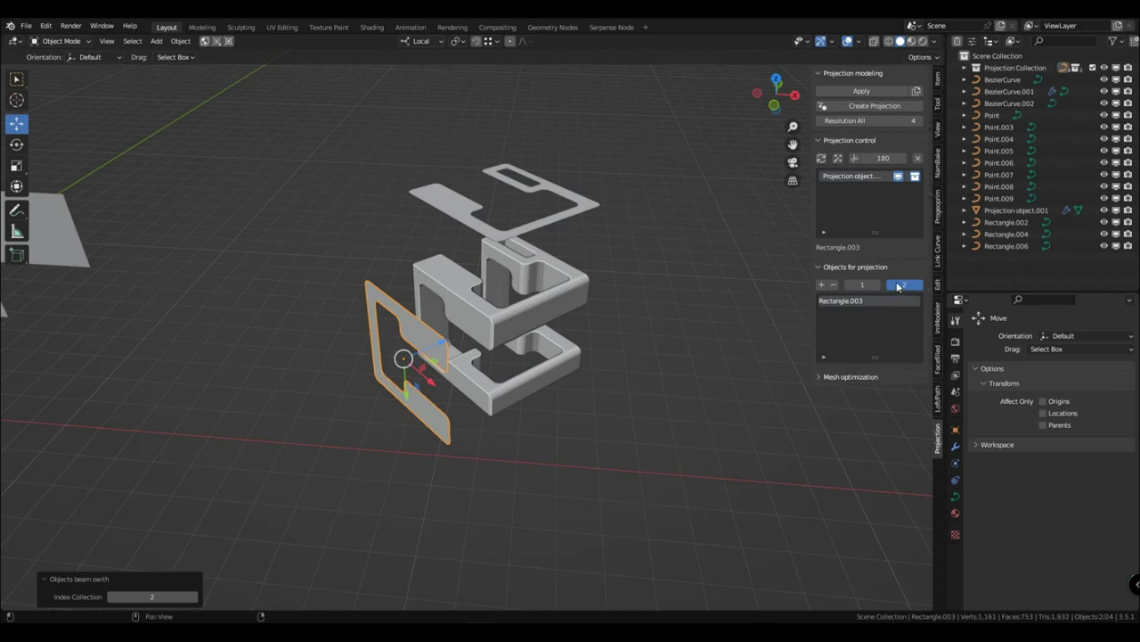
{"action": "left_click", "coordinate": [856, 301]}
Reselect the projection object, pick Rectangle.003 from its projection set 2 again, and clear the selection
{"action": "left_click", "coordinate": [537, 312]}
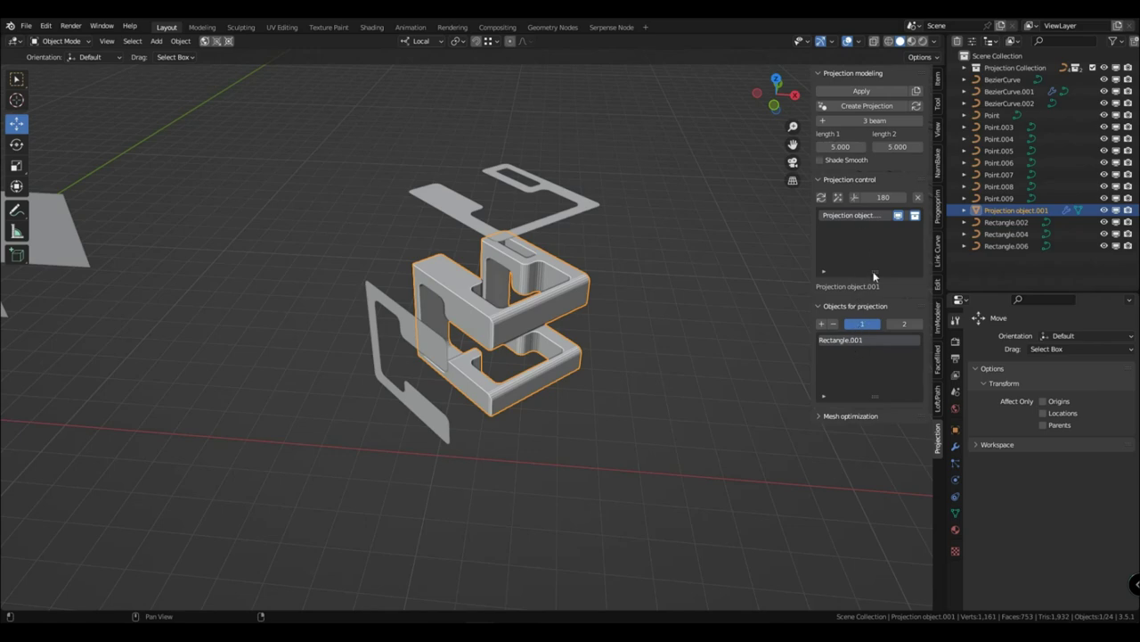
{"action": "left_click", "coordinate": [900, 325]}
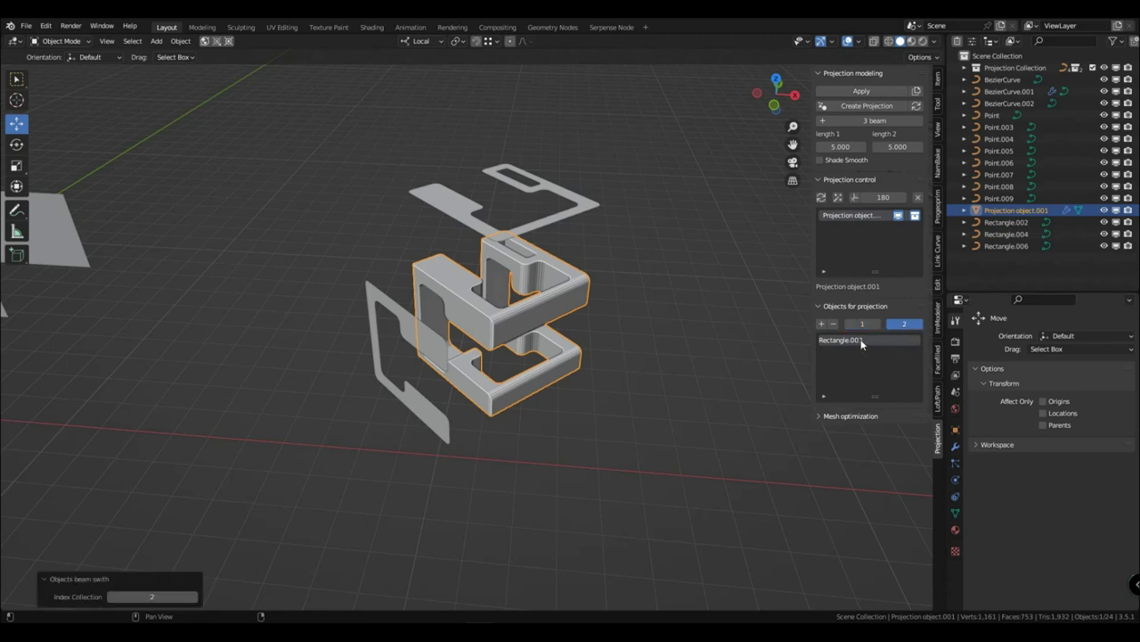
{"action": "left_click", "coordinate": [861, 341]}
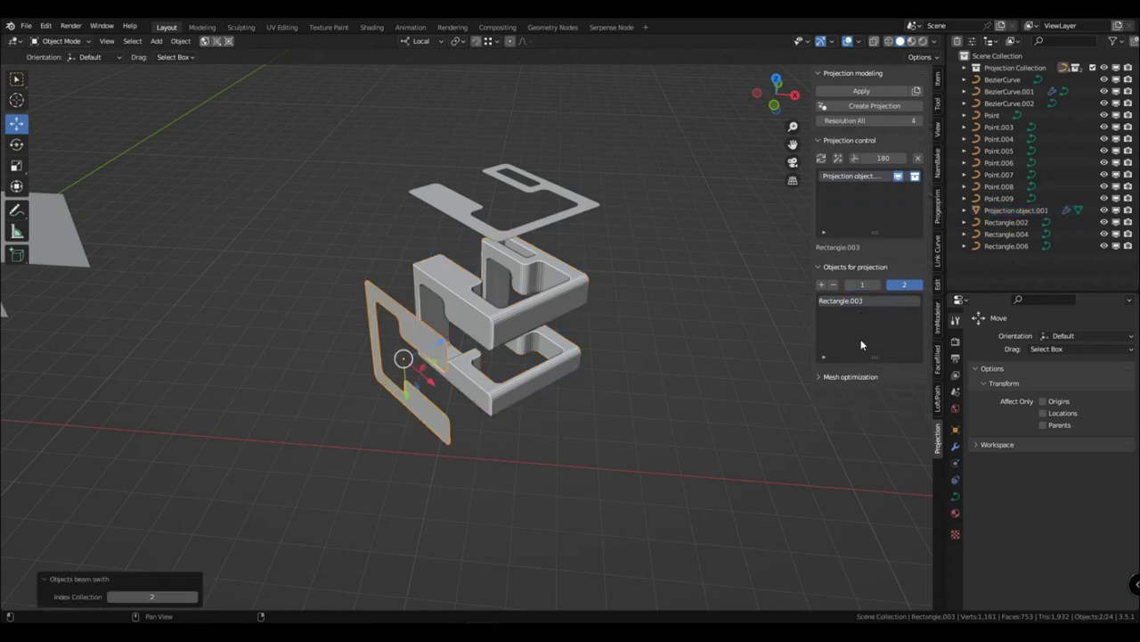
{"action": "left_click", "coordinate": [700, 407]}
Remove the projection object generated from the two C-shaped profiles
{"action": "middle_click_drag", "start_coordinate": [535, 383], "coordinate": [462, 389]}
{"action": "left_click", "coordinate": [349, 357]}
{"action": "middle_click_drag", "start_coordinate": [625, 338], "coordinate": [748, 333], "text": "shift"}
{"action": "left_click", "coordinate": [919, 198]}
Create a projection object from the two closed frame curves Rectangle.002 and Rectangle.004
{"action": "middle_click_drag", "start_coordinate": [663, 383], "coordinate": [481, 316]}
{"action": "left_click", "coordinate": [482, 315]}
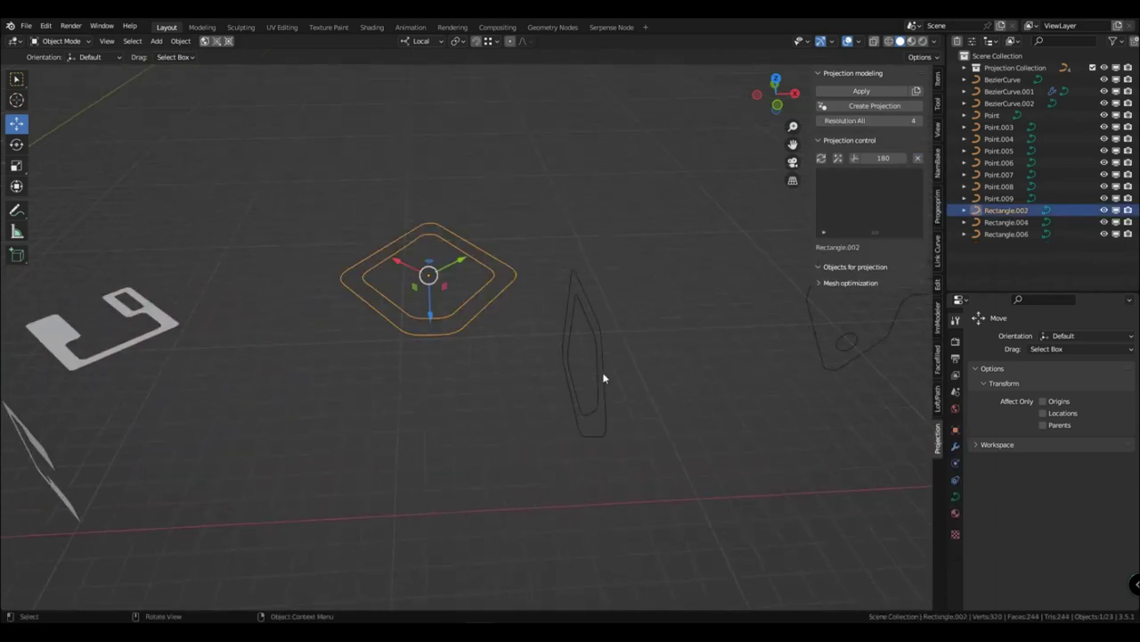
{"action": "left_click", "coordinate": [603, 377]}
{"action": "left_click_drag", "start_coordinate": [667, 488], "coordinate": [341, 205]}
{"action": "left_click", "coordinate": [862, 106]}
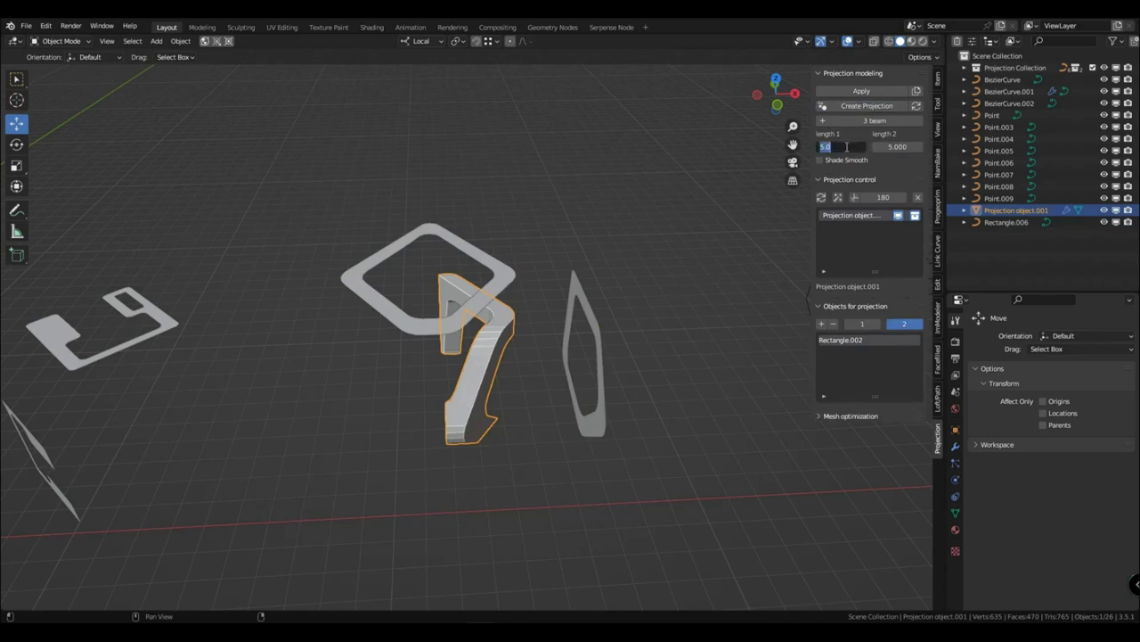
Set the frame projection's length 1 and length 2 both to 12
{"action": "type", "text": "12"}
{"action": "key", "text": "Return"}
{"action": "double_click", "coordinate": [892, 148]}
{"action": "type", "text": "12"}
{"action": "key", "text": "Return"}
Select the upright five-sided frame Rectangle.004 and examine it and the generated projection object from several sides
{"action": "middle_click_drag", "start_coordinate": [461, 413], "coordinate": [423, 434]}
{"action": "scroll", "coordinate": [462, 399], "scroll_direction": "down", "scroll_amount": 3}
{"action": "middle_click_drag", "start_coordinate": [472, 468], "coordinate": [512, 392], "text": "shift"}
{"action": "left_click", "coordinate": [517, 392]}
{"action": "middle_click_drag", "start_coordinate": [507, 432], "coordinate": [495, 358]}
{"action": "scroll", "coordinate": [550, 436], "scroll_direction": "up", "scroll_amount": 3}
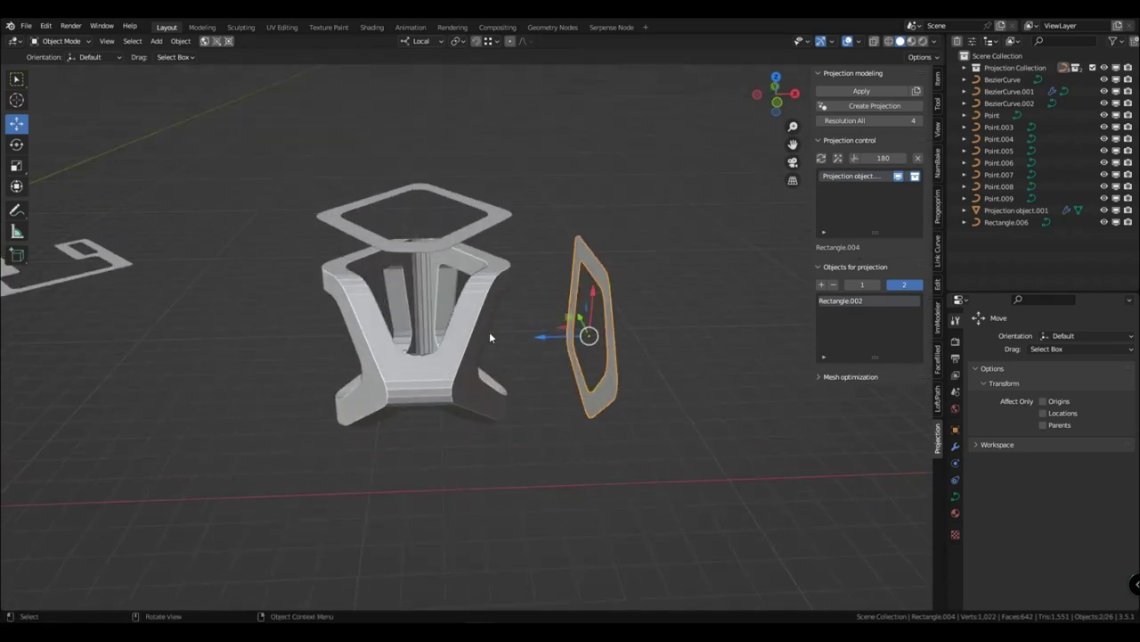
{"action": "middle_click_drag", "start_coordinate": [579, 243], "coordinate": [633, 287]}
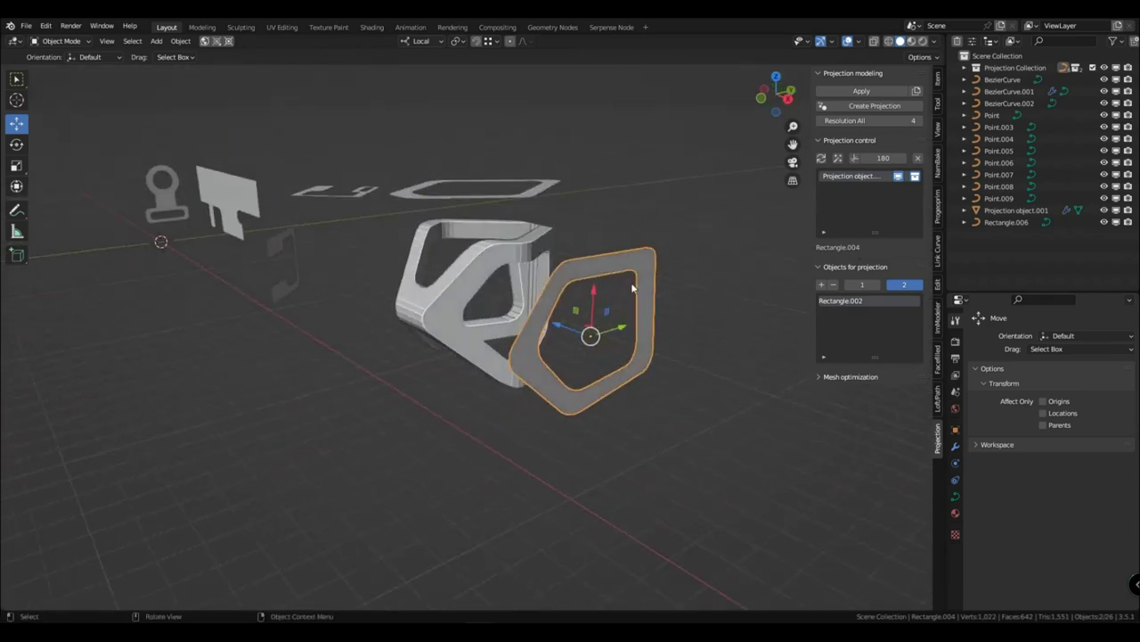
{"action": "middle_click_drag", "start_coordinate": [461, 334], "coordinate": [543, 443]}
Enter Edit Mode on the horizontal frame Rectangle.002 and scale its selected front corner points
{"action": "left_click", "coordinate": [522, 343]}
{"action": "key", "text": "Tab"}
{"action": "key", "text": "s"}
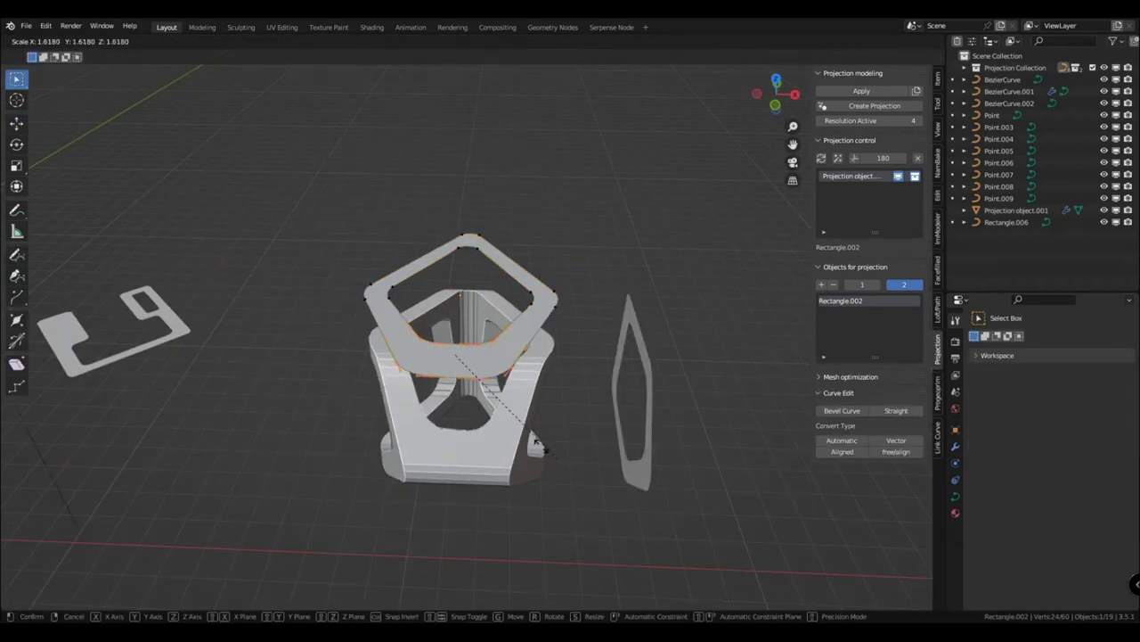
{"action": "left_click", "coordinate": [509, 401]}
Move the inner front corner points of Rectangle.002 along the Y axis and leave Edit Mode
{"action": "left_click_drag", "start_coordinate": [407, 309], "coordinate": [490, 344]}
{"action": "key", "text": "g"}
{"action": "key", "text": "x"}
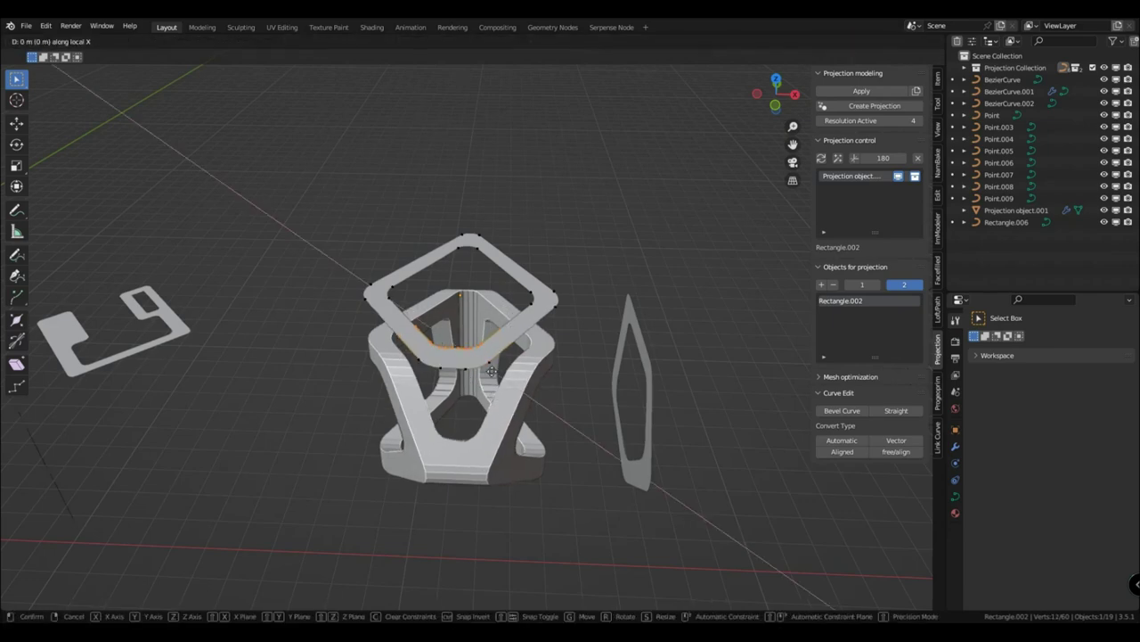
{"action": "key", "text": "r"}
{"action": "key", "text": "y"}
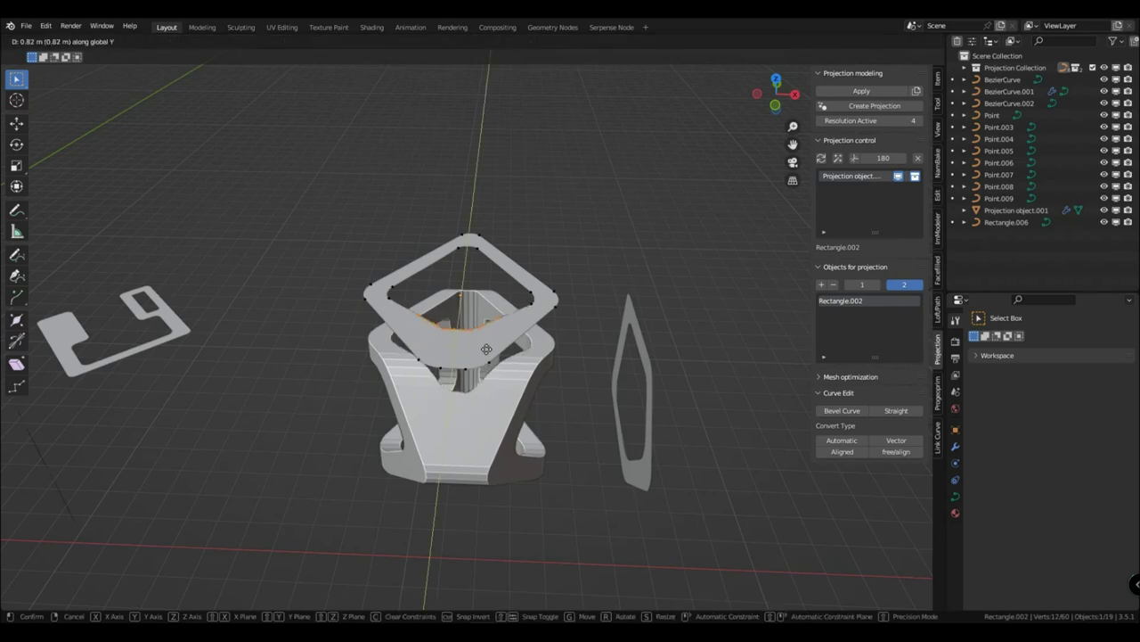
{"action": "left_click", "coordinate": [486, 380]}
{"action": "key", "text": "Tab"}
Lower the horizontal frame Rectangle.002 along its Z axis into the projection object
{"action": "middle_click_drag", "start_coordinate": [525, 472], "coordinate": [459, 330]}
{"action": "key", "text": "g"}
{"action": "key", "text": "z"}
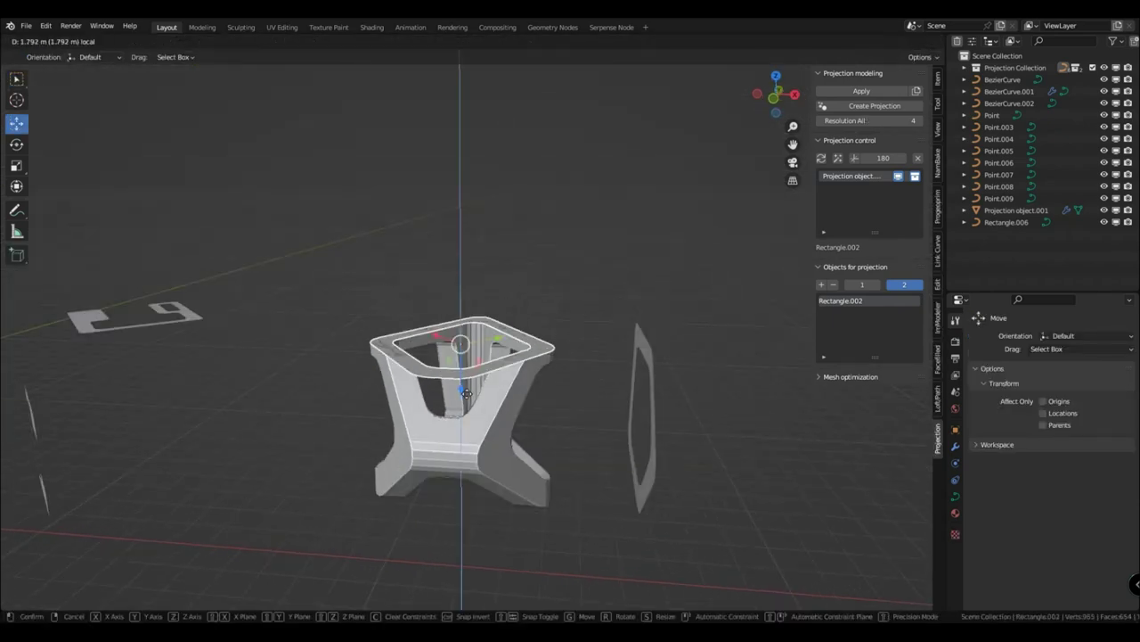
{"action": "left_click", "coordinate": [459, 432]}
{"action": "middle_click_drag", "start_coordinate": [459, 432], "coordinate": [466, 465]}
Separate an applied copy of the frame projection object along Z and delete that copy
{"action": "left_click", "coordinate": [465, 465]}
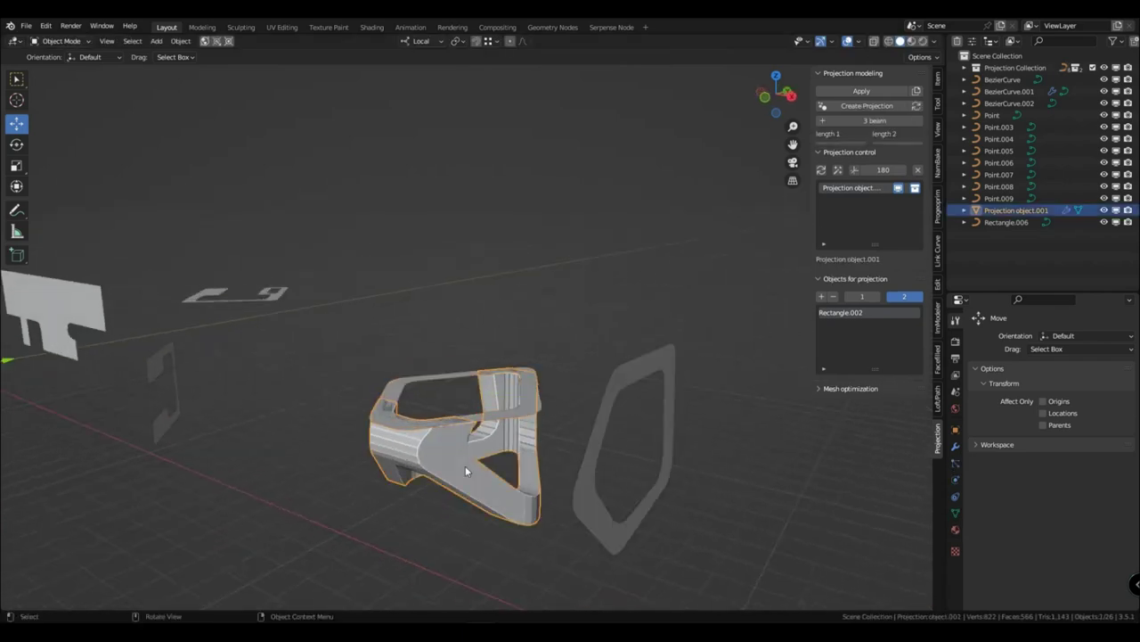
{"action": "left_click", "coordinate": [917, 91]}
{"action": "key", "text": "g"}
{"action": "key", "text": "z"}
{"action": "left_click", "coordinate": [558, 283]}
{"action": "mouse_move", "coordinate": [557, 283]}
{"action": "middle_mouse_down"}
{"action": "mouse_move", "coordinate": [561, 338]}
{"action": "mouse_move", "coordinate": [575, 296]}
{"action": "middle_mouse_up"}
{"action": "key", "text": "Delete"}
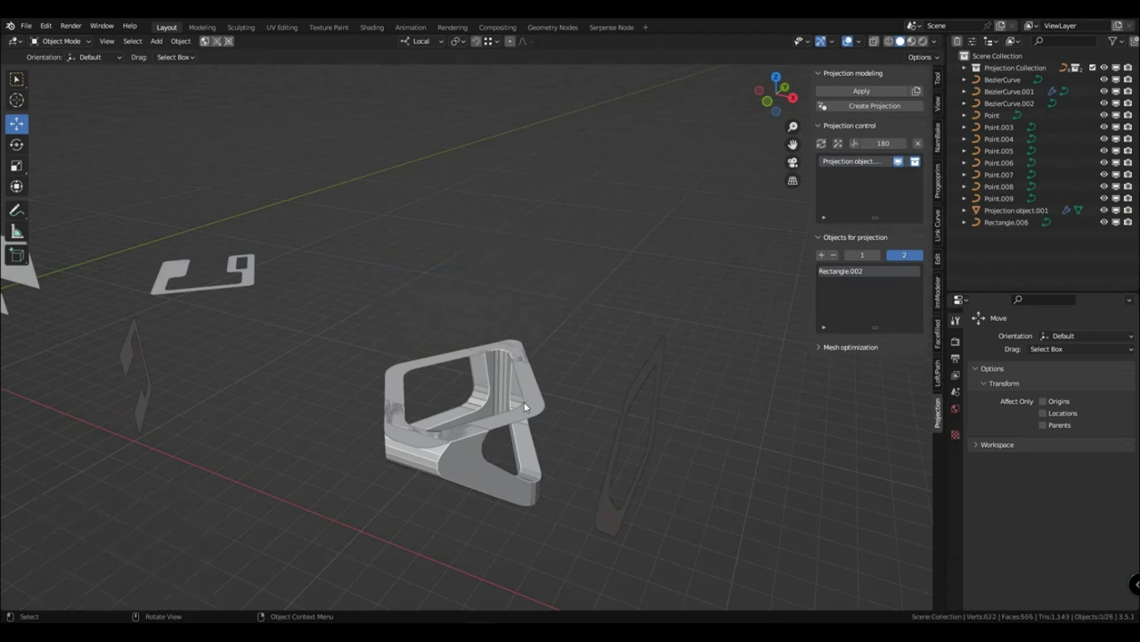
Raise the horizontal frame Rectangle.002 along its Z axis clear of the projection object
{"action": "left_click", "coordinate": [524, 401]}
{"action": "middle_click_drag", "start_coordinate": [524, 401], "coordinate": [462, 422]}
{"action": "left_click_drag", "start_coordinate": [462, 422], "coordinate": [462, 339]}
Move the upright frame Rectangle.004 along its Z axis into the middle of the projection object
{"action": "left_click", "coordinate": [648, 422]}
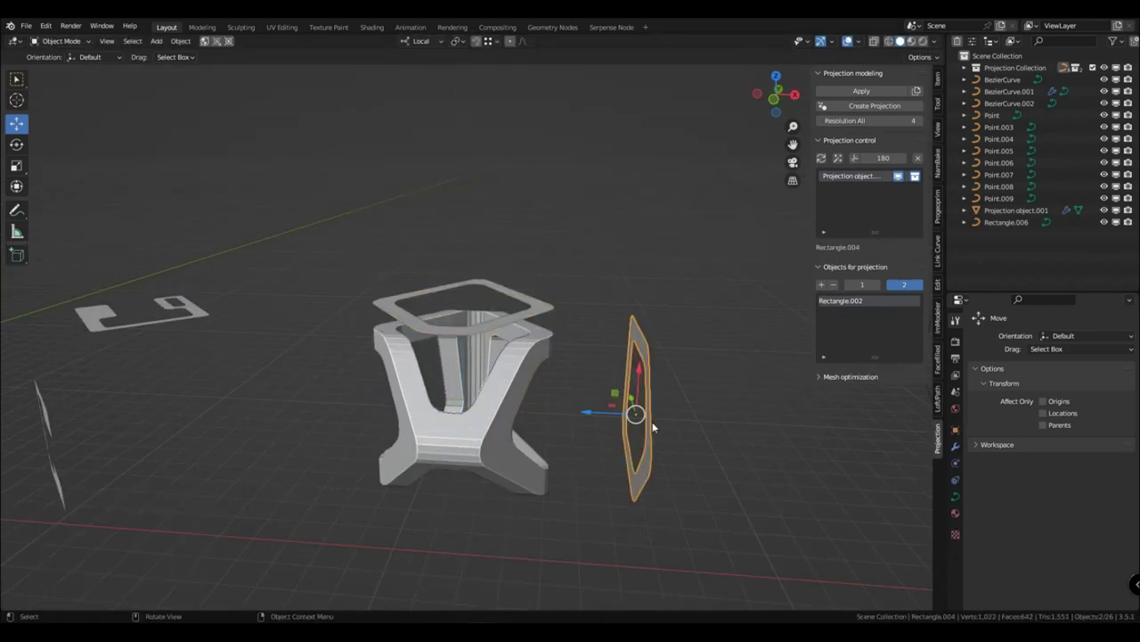
{"action": "left_click_drag", "start_coordinate": [590, 409], "coordinate": [427, 400]}
{"action": "left_click", "coordinate": [426, 400]}
Make an applied copy of the half-cut projection object, offset it along Z, and remove it
{"action": "left_click", "coordinate": [412, 402]}
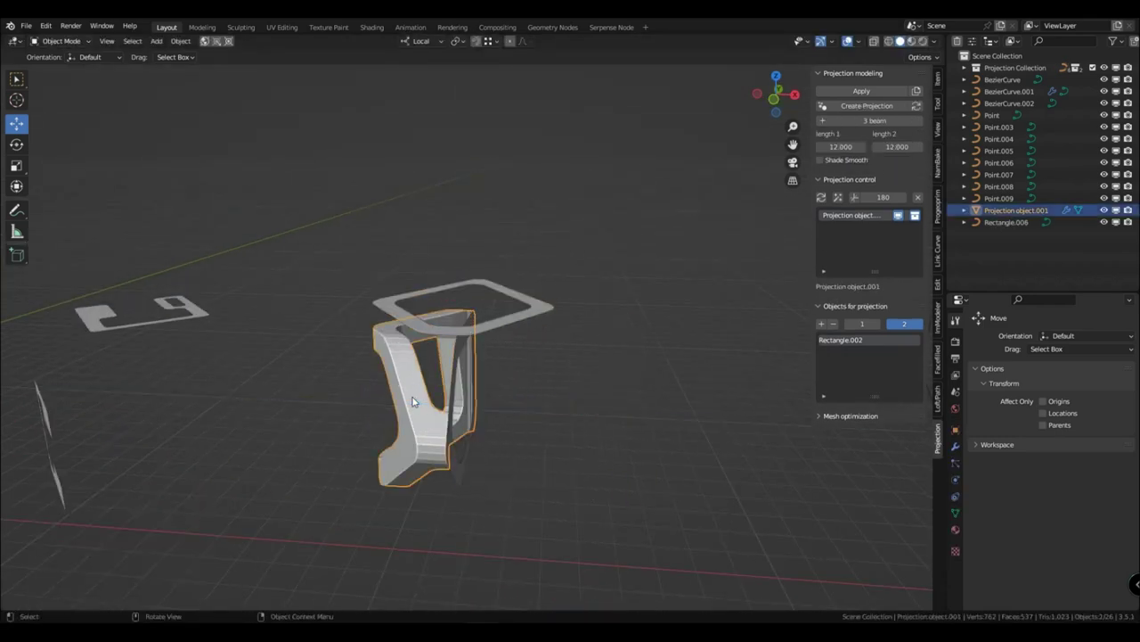
{"action": "left_click", "coordinate": [919, 95]}
{"action": "key", "text": "g"}
{"action": "key", "text": "z"}
{"action": "left_click", "coordinate": [540, 231]}
{"action": "mouse_move", "coordinate": [540, 231]}
{"action": "middle_mouse_down"}
{"action": "mouse_move", "coordinate": [403, 266]}
{"action": "mouse_move", "coordinate": [456, 274]}
{"action": "mouse_move", "coordinate": [532, 250]}
{"action": "middle_mouse_up"}
{"action": "key", "text": "x"}
{"action": "left_click", "coordinate": [532, 250]}
Annotate the upright frame Rectangle.004 with direction strokes and a cross beside it, and erase the annotations
{"action": "middle_click_drag", "start_coordinate": [534, 356], "coordinate": [456, 383]}
{"action": "left_click", "coordinate": [464, 404]}
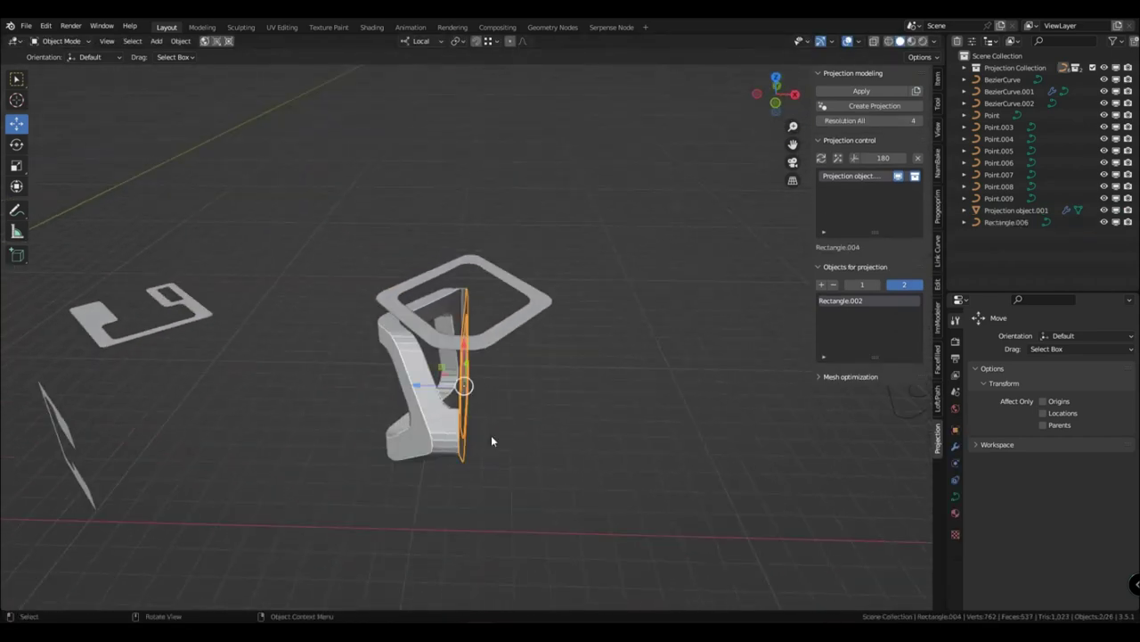
{"action": "mouse_move", "coordinate": [491, 440]}
{"action": "middle_mouse_down"}
{"action": "mouse_move", "coordinate": [473, 464]}
{"action": "mouse_move", "coordinate": [409, 423]}
{"action": "mouse_move", "coordinate": [416, 402]}
{"action": "middle_mouse_up"}
{"action": "left_click", "coordinate": [16, 212]}
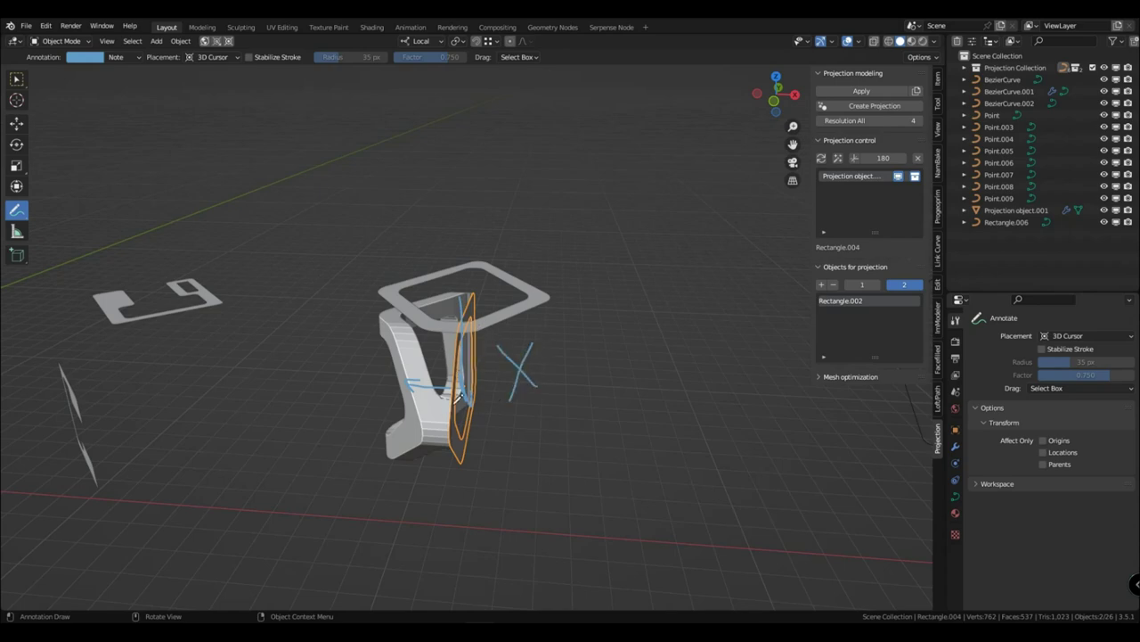
{"action": "left_click_drag", "start_coordinate": [18, 214], "coordinate": [71, 287]}
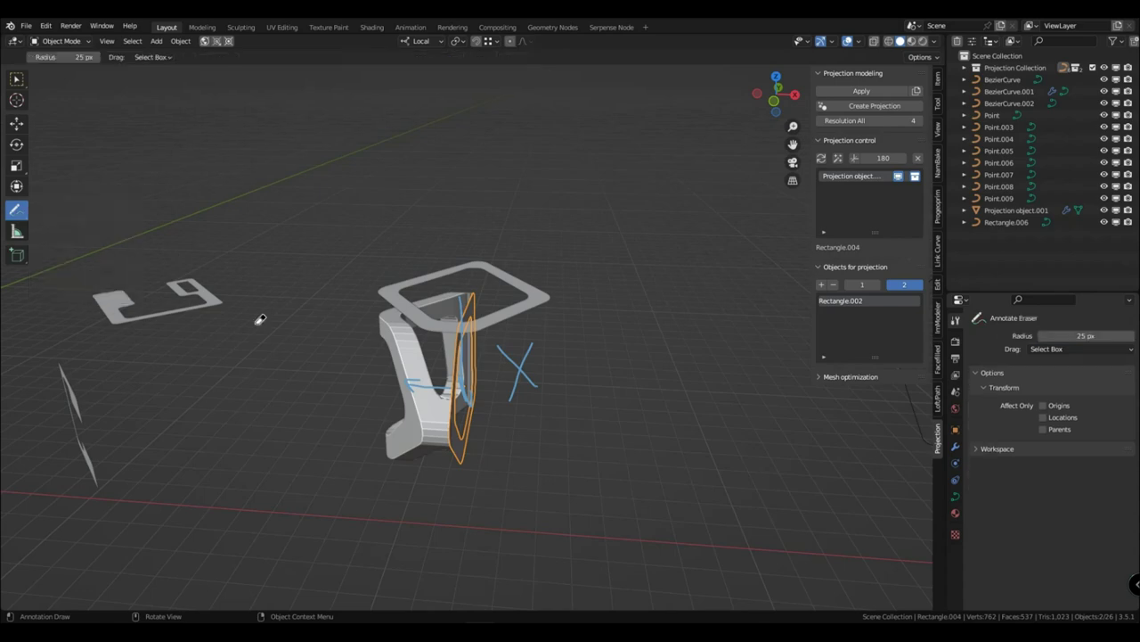
{"action": "left_click", "coordinate": [16, 80]}
Try to rotate the upright frame Rectangle.004 about the global Z axis
{"action": "middle_click_drag", "start_coordinate": [504, 397], "coordinate": [536, 443]}
{"action": "key", "text": "r"}
{"action": "key", "text": "z"}
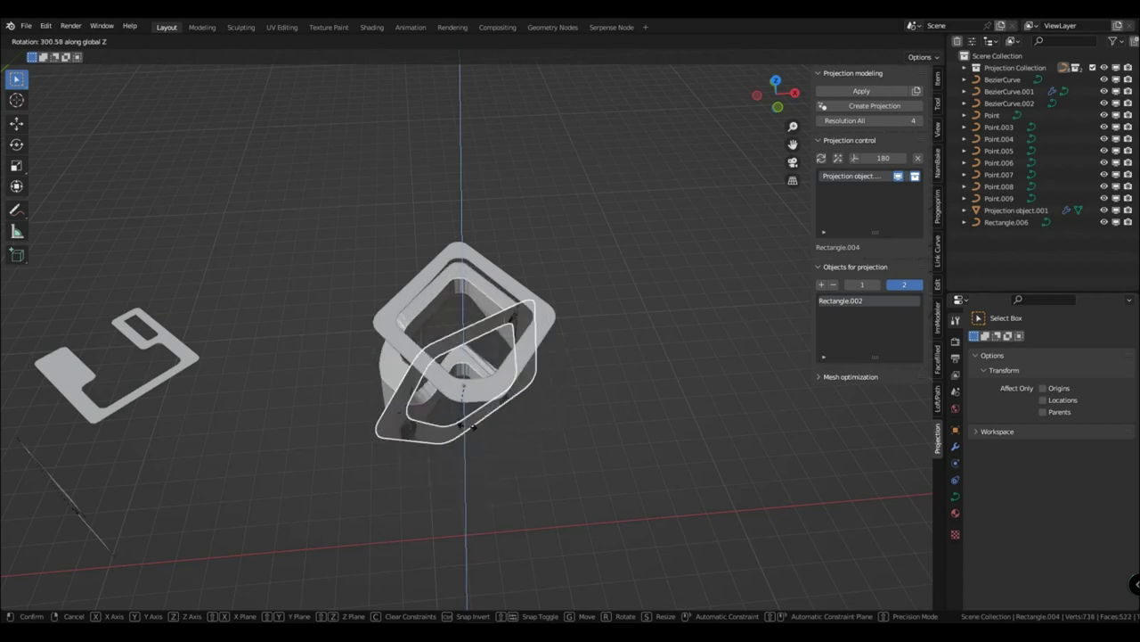
{"action": "right_click", "coordinate": [443, 436]}
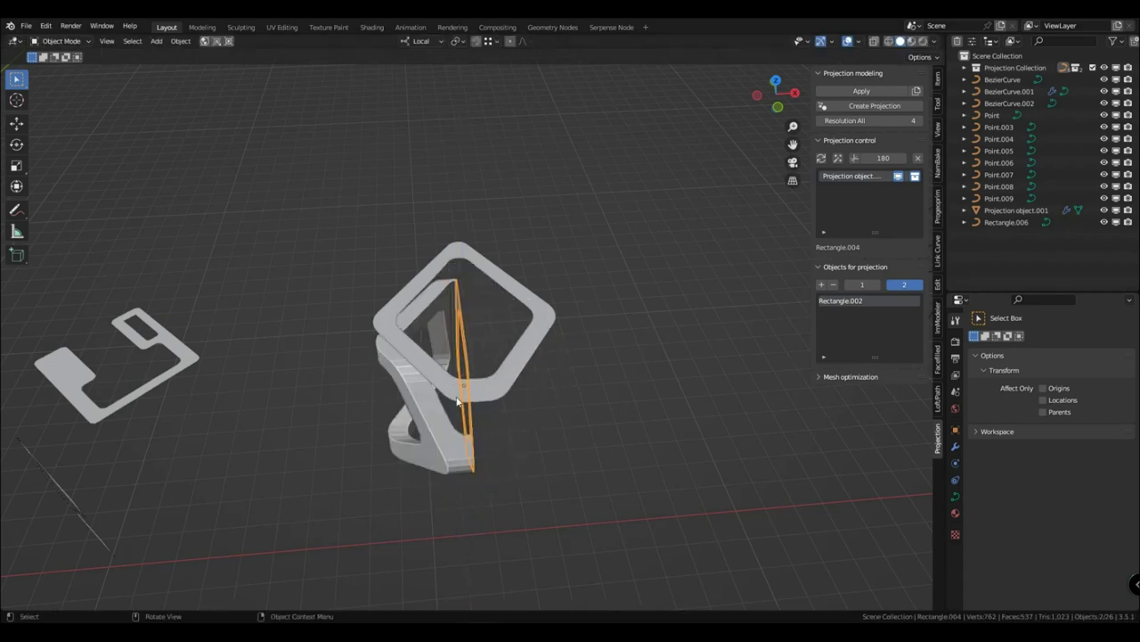
Move the upright frame Rectangle.004 along its Z axis back outside the projection object
{"action": "key", "text": "g"}
{"action": "key", "text": "z"}
{"action": "left_click", "coordinate": [552, 383]}
{"action": "middle_click_drag", "start_coordinate": [548, 381], "coordinate": [489, 310]}
Rotate the horizontal frame Rectangle.002 about the Z axis and deselect it
{"action": "left_click", "coordinate": [489, 313]}
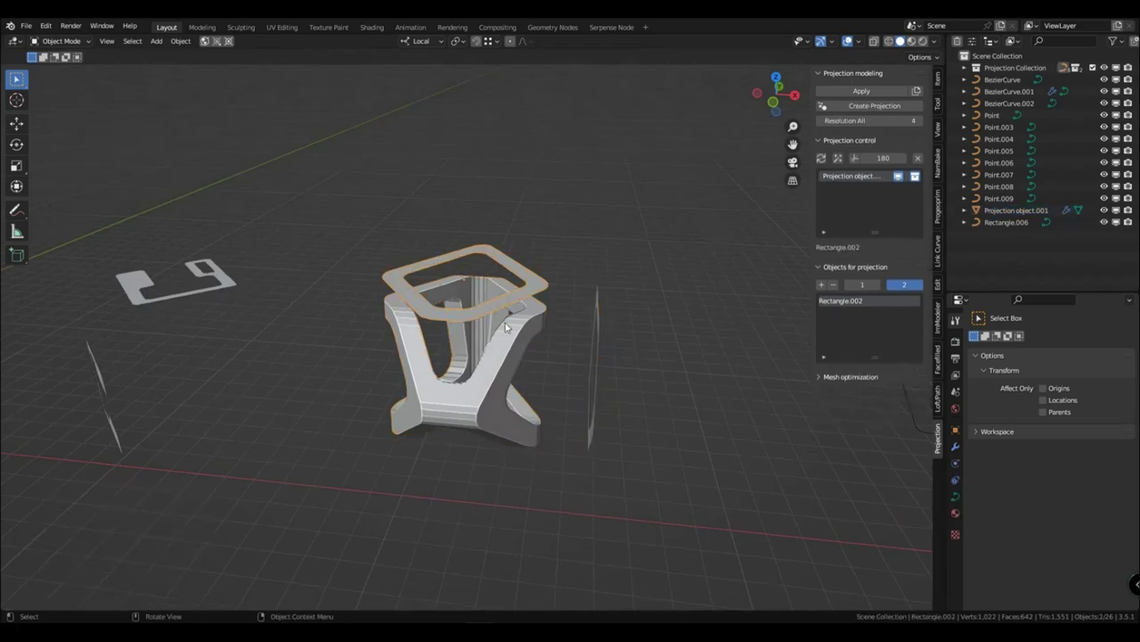
{"action": "key", "text": "r"}
{"action": "key", "text": "z"}
{"action": "key", "text": "z"}
{"action": "left_click", "coordinate": [446, 293]}
{"action": "left_click", "coordinate": [578, 455]}
Remove the frame projection object through the projection controls, keeping its two source curves
{"action": "scroll", "coordinate": [578, 456], "scroll_direction": "down", "scroll_amount": 3}
{"action": "middle_click_drag", "start_coordinate": [577, 455], "coordinate": [510, 455], "text": "shift"}
{"action": "left_click", "coordinate": [412, 356]}
{"action": "left_click", "coordinate": [919, 196]}
Create a projection object from the elongated curve Point.003 and the bracket-shaped curve Rectangle.006
{"action": "left_click", "coordinate": [653, 419]}
{"action": "middle_click_drag", "start_coordinate": [646, 424], "coordinate": [579, 415], "text": "shift"}
{"action": "middle_click_drag", "start_coordinate": [579, 415], "coordinate": [549, 453], "text": "shift"}
{"action": "scroll", "coordinate": [550, 452], "scroll_direction": "up", "scroll_amount": 2}
{"action": "left_click", "coordinate": [501, 278]}
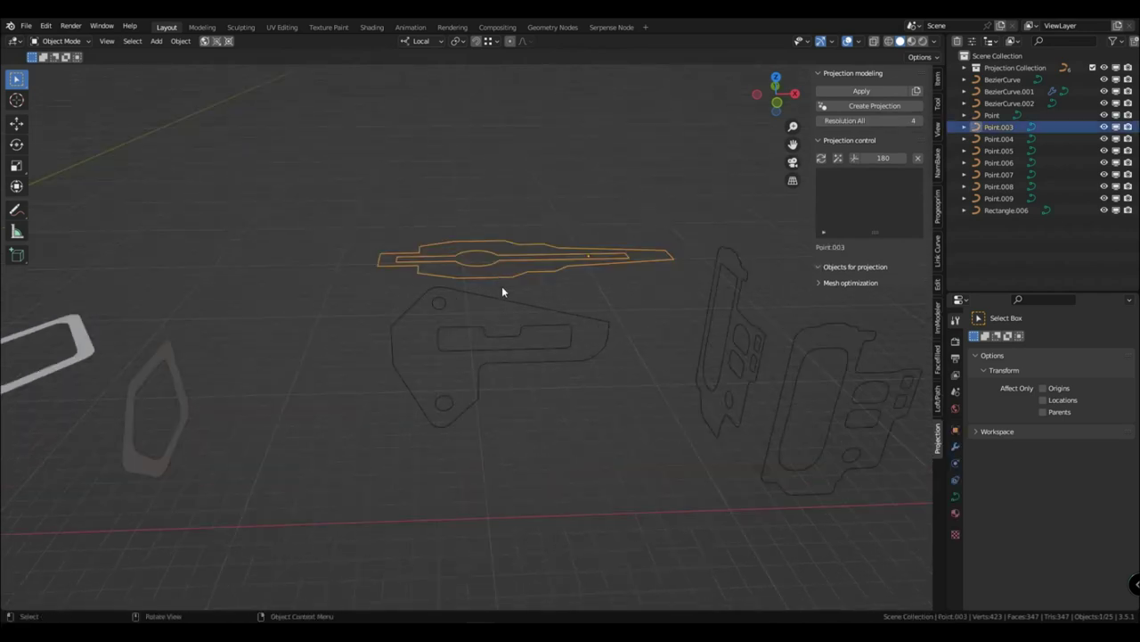
{"action": "left_click", "coordinate": [25, 123]}
{"action": "left_click", "coordinate": [586, 358], "text": "shift"}
{"action": "left_click", "coordinate": [869, 106]}
Set the bracket projection's length 1 and length 2 both to 12
{"action": "double_click", "coordinate": [838, 147]}
{"action": "type", "text": "12"}
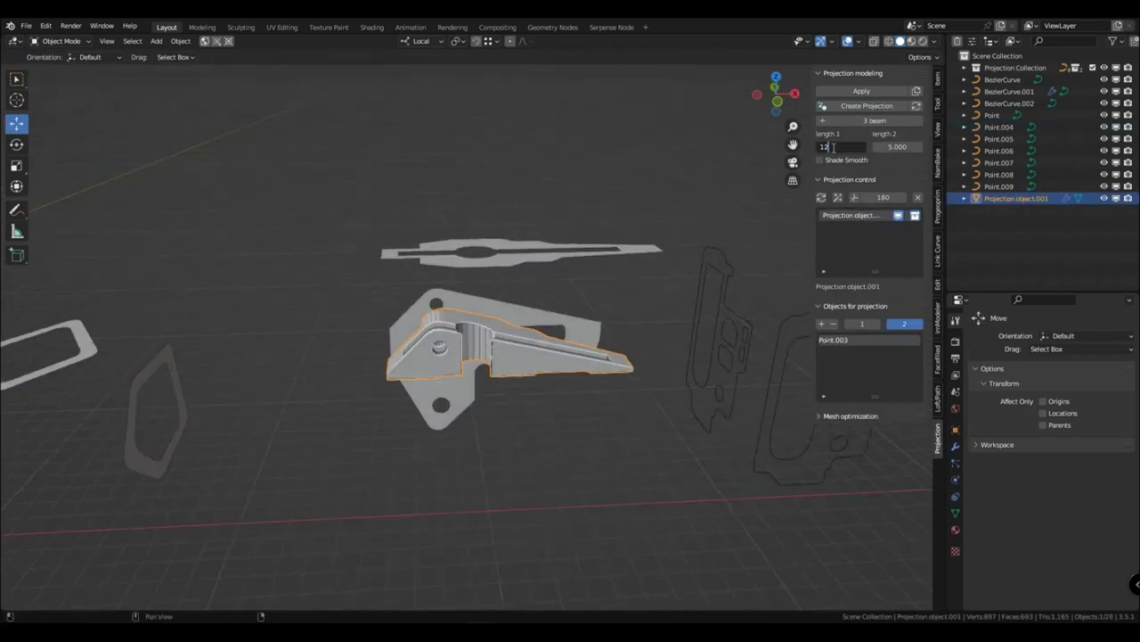
{"action": "key", "text": "Return"}
{"action": "double_click", "coordinate": [894, 147]}
{"action": "type", "text": "12"}
{"action": "key", "text": "Return"}
Examine the control points of the bracket curve Rectangle.006 in Edit Mode and return to Object Mode
{"action": "middle_click_drag", "start_coordinate": [553, 397], "coordinate": [513, 292]}
{"action": "left_click", "coordinate": [526, 330], "text": "shift"}
{"action": "key", "text": "Tab"}
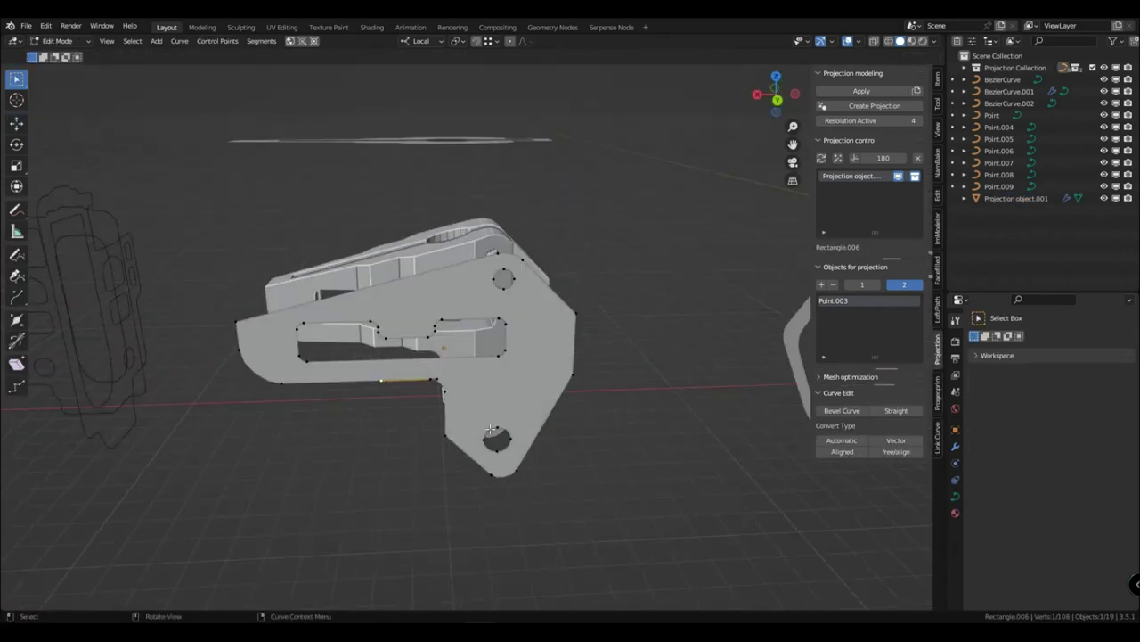
{"action": "key", "text": "Tab"}
{"action": "middle_click_drag", "start_coordinate": [607, 419], "coordinate": [579, 405]}
{"action": "key", "text": "shift+a"}
{"action": "mouse_move", "coordinate": [580, 410]}
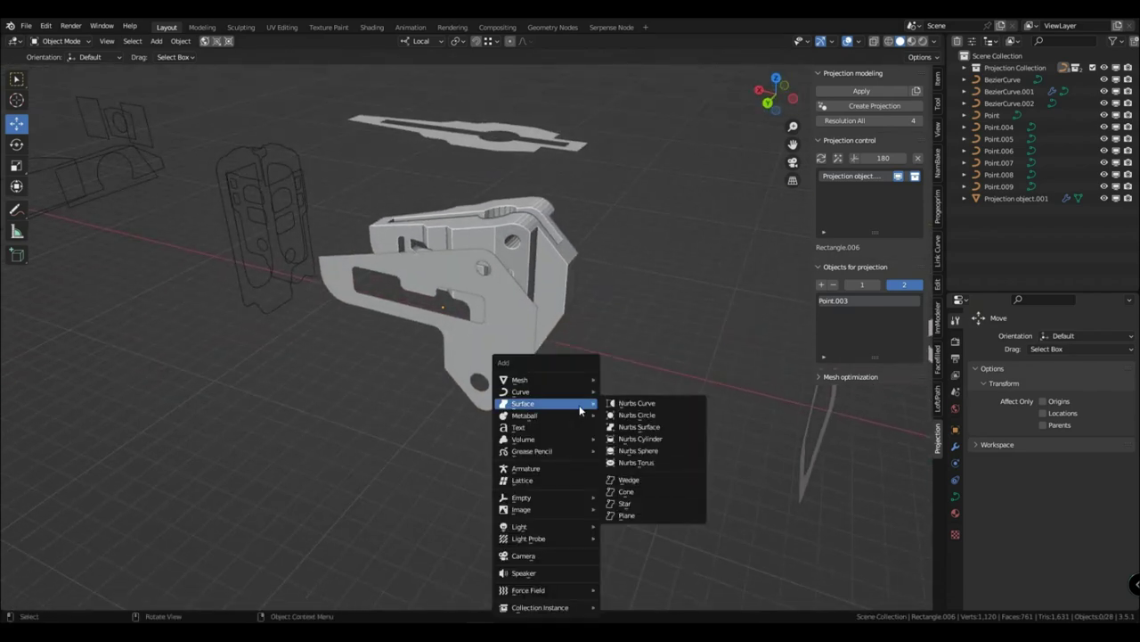
{"action": "left_click", "coordinate": [630, 61]}
{"action": "scroll", "coordinate": [584, 292], "scroll_direction": "down", "scroll_amount": 9}
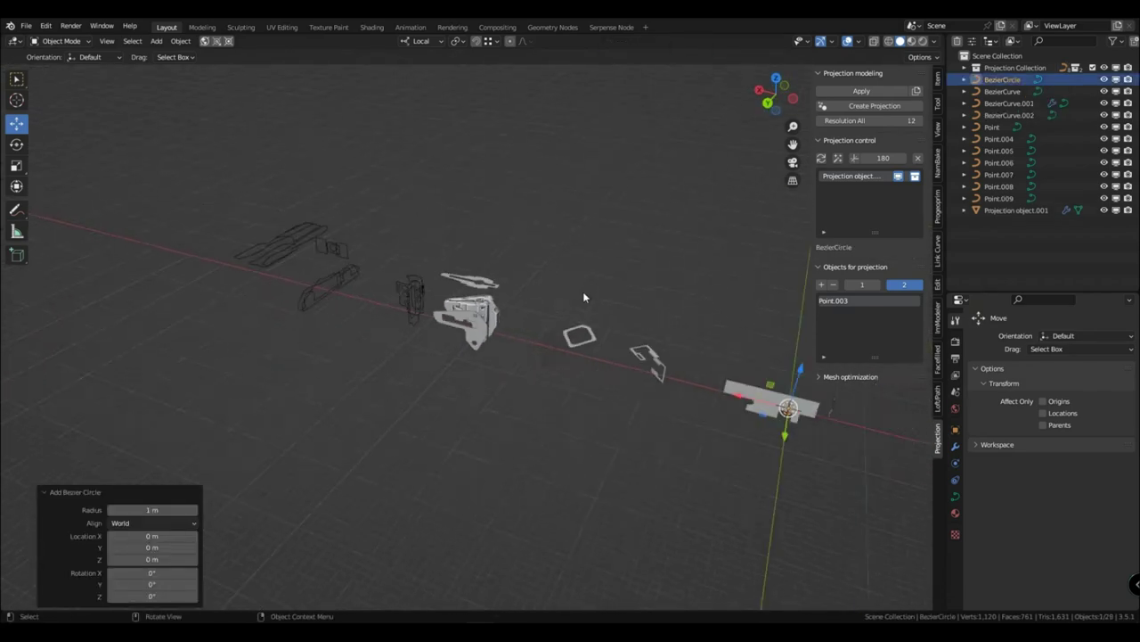
{"action": "key", "text": "g"}
{"action": "key", "text": "x"}
{"action": "left_click", "coordinate": [605, 361]}
{"action": "scroll", "coordinate": [593, 355], "scroll_direction": "up", "scroll_amount": 2}
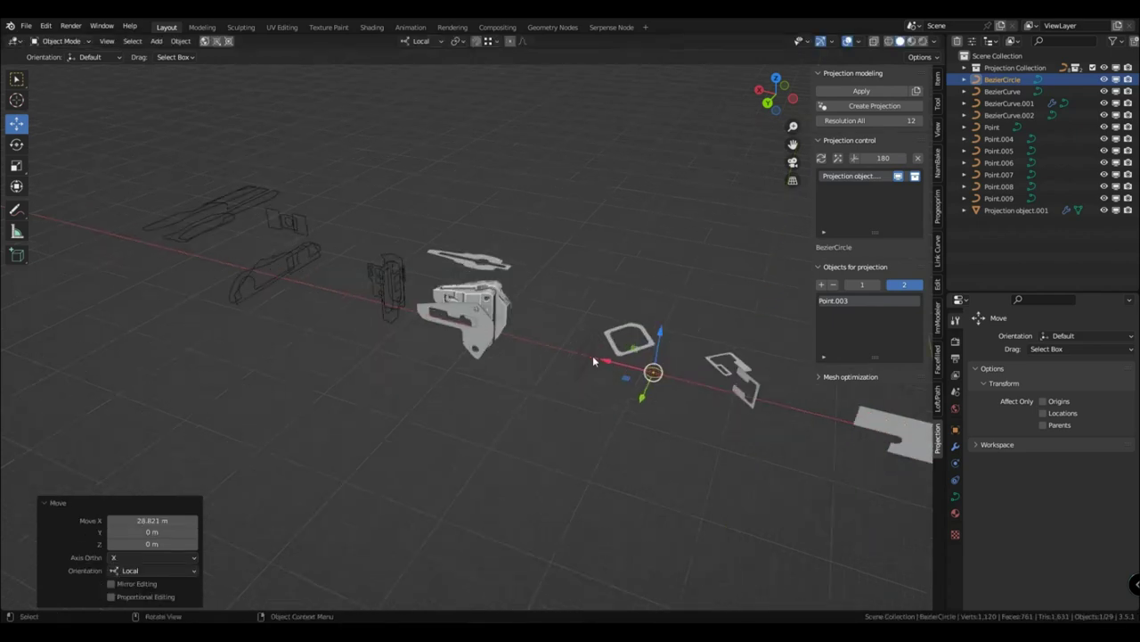
{"action": "scroll", "coordinate": [624, 381], "scroll_direction": "up", "scroll_amount": 3}
{"action": "key", "text": "Delete"}
Select the bracket curve Rectangle.006 and place the 3D cursor at its origin
{"action": "scroll", "coordinate": [485, 341], "scroll_direction": "up", "scroll_amount": 2}
{"action": "left_click", "coordinate": [531, 363]}
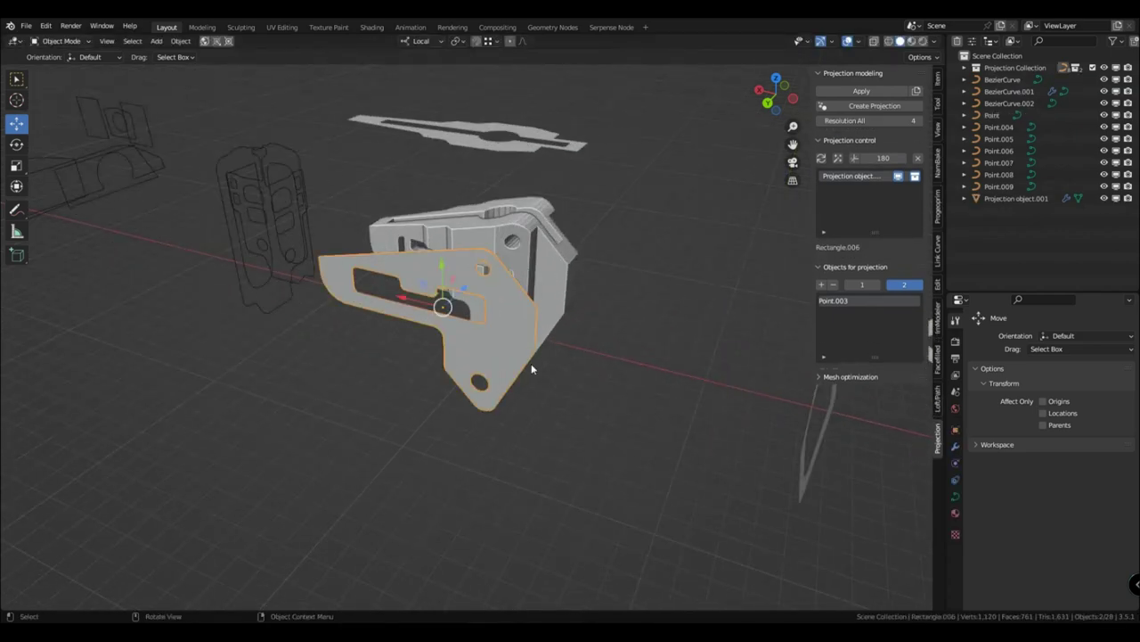
{"action": "scroll", "coordinate": [533, 359], "scroll_direction": "up", "scroll_amount": 2}
{"action": "middle_click_drag", "start_coordinate": [536, 352], "coordinate": [538, 352]}
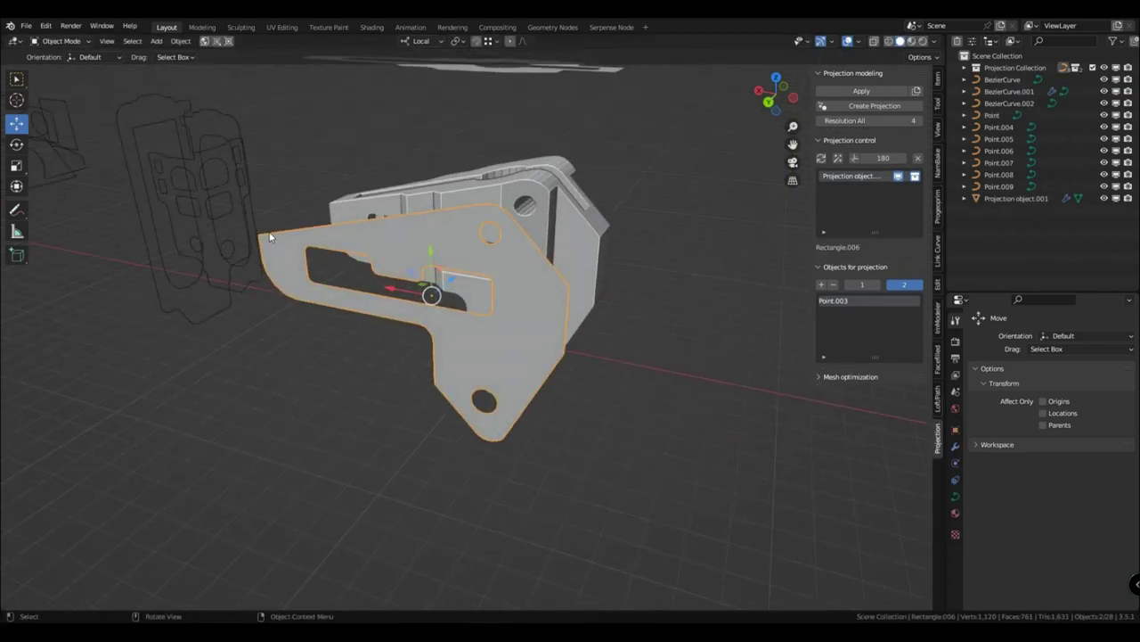
{"action": "left_click", "coordinate": [940, 390]}
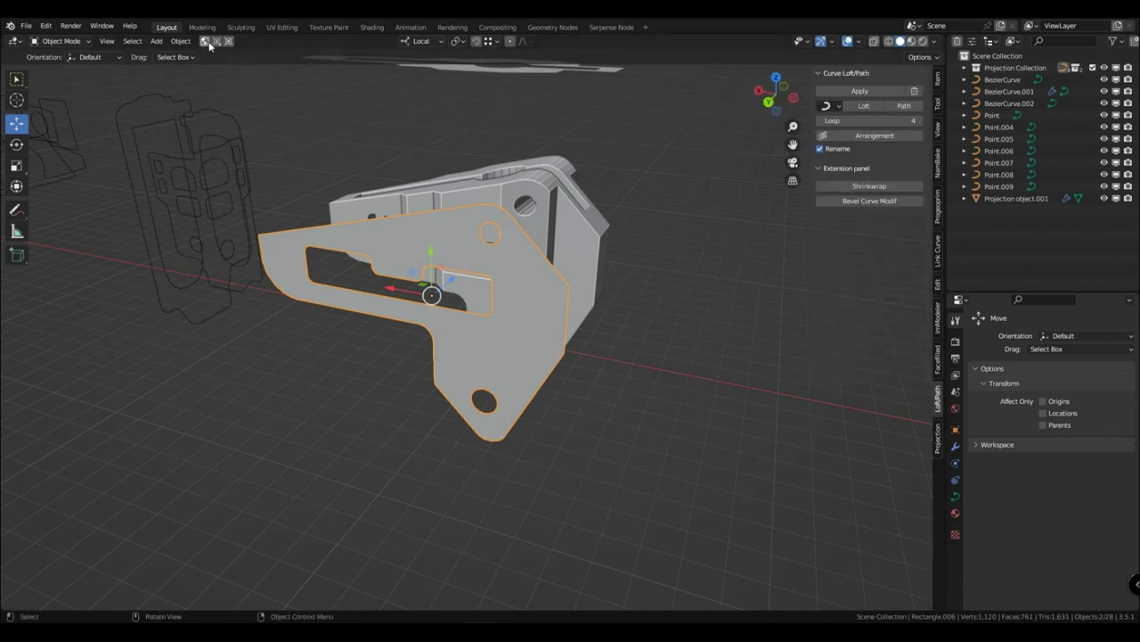
{"action": "left_click", "coordinate": [938, 438]}
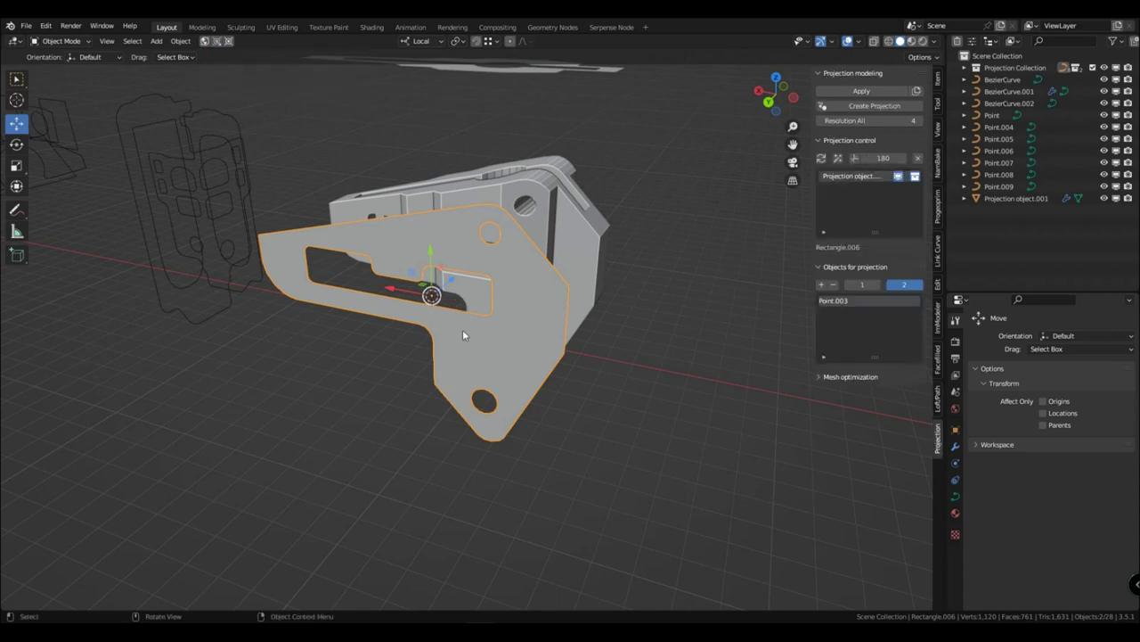
Add a Bezier circle at the 3D cursor on the bracket curve
{"action": "middle_click_drag", "start_coordinate": [462, 328], "coordinate": [473, 358]}
{"action": "left_click", "coordinate": [606, 445]}
{"action": "key", "text": "shift+a"}
{"action": "mouse_move", "coordinate": [580, 394]}
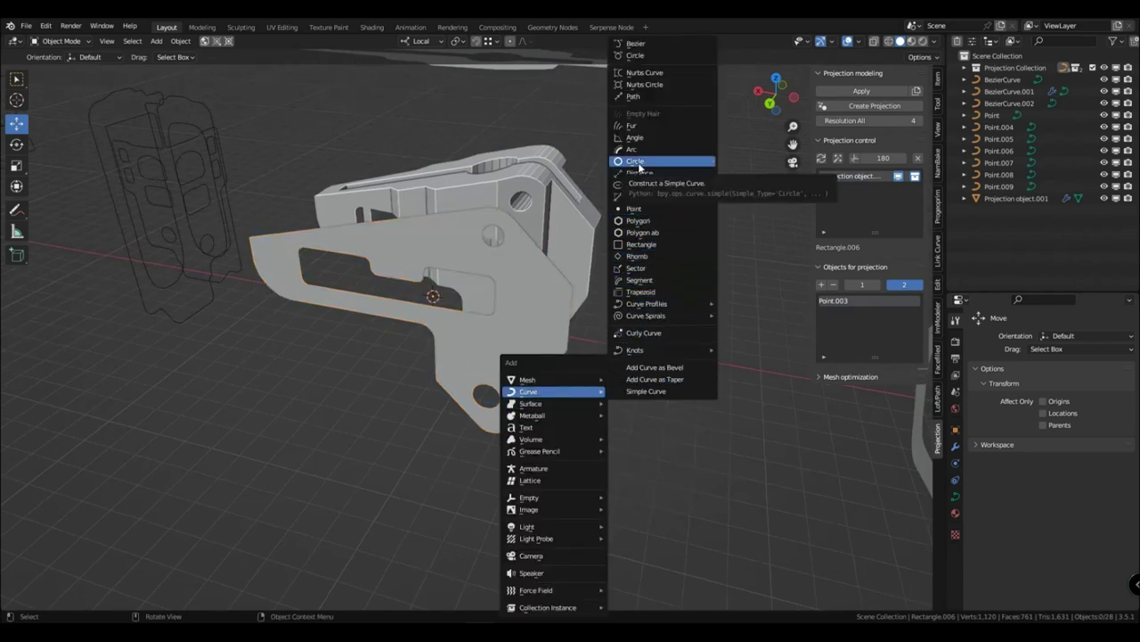
{"action": "left_click", "coordinate": [634, 55]}
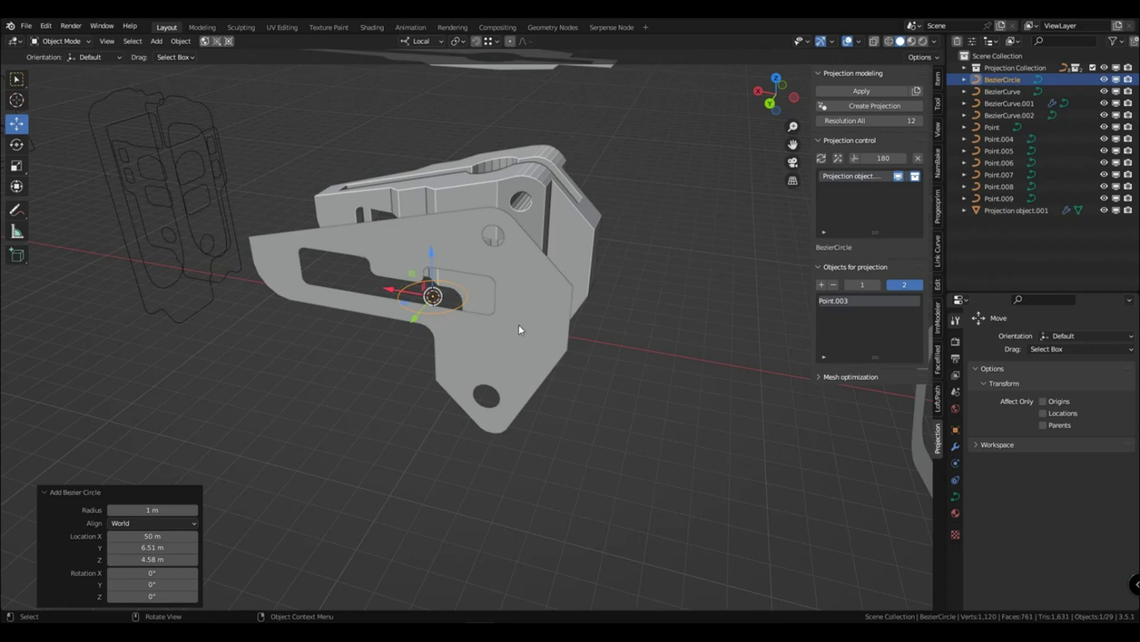
Align the Bezier circle's rotation with the plane of the bracket curve Rectangle.006
{"action": "left_click", "coordinate": [520, 330]}
{"action": "left_click", "coordinate": [462, 308], "text": "shift"}
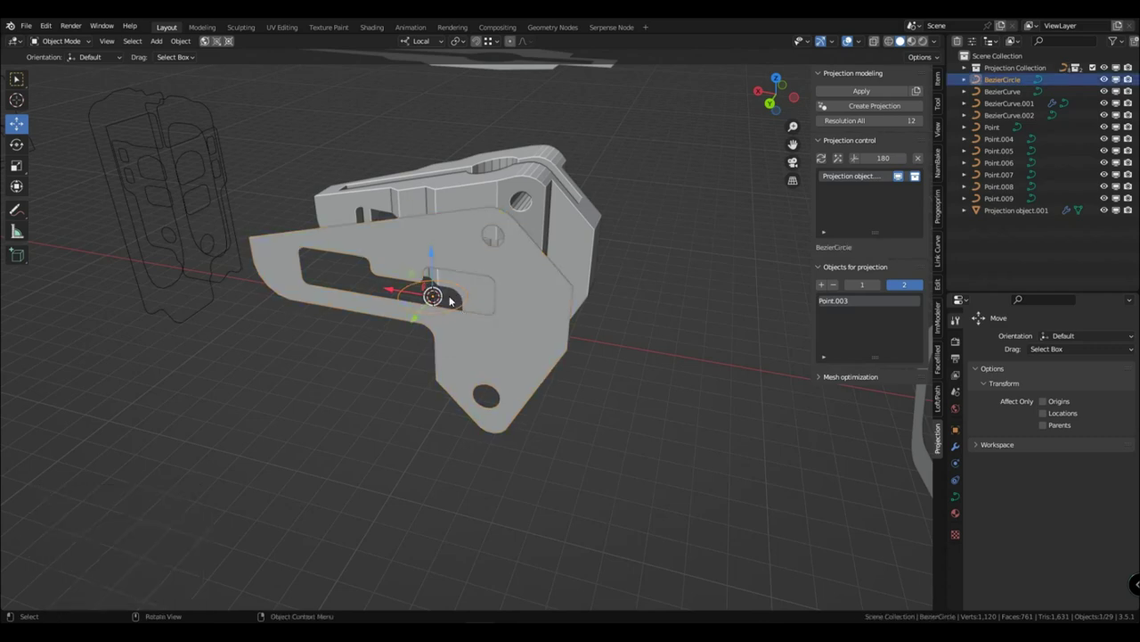
{"action": "left_click", "coordinate": [228, 42]}
Move the Bezier circle along its X axis to the bracket's wide end and resize it, finishing with a scale of 1.221
{"action": "middle_click_drag", "start_coordinate": [433, 282], "coordinate": [486, 311]}
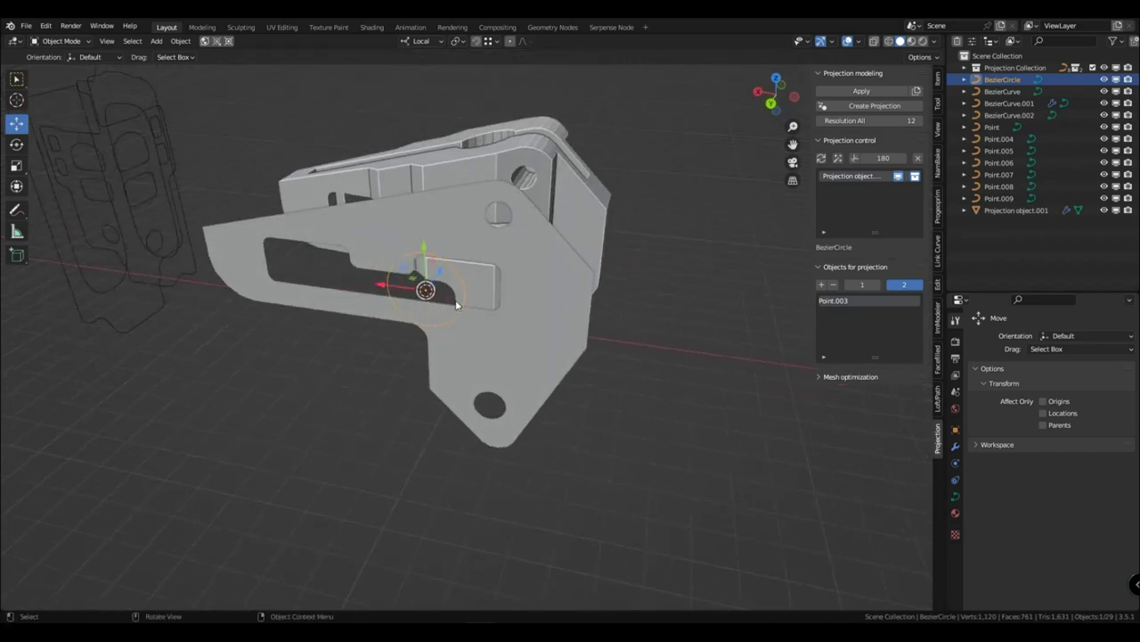
{"action": "left_click_drag", "start_coordinate": [385, 285], "coordinate": [522, 304]}
{"action": "key", "text": "s"}
{"action": "left_click", "coordinate": [588, 329]}
{"action": "key", "text": "s"}
{"action": "left_click", "coordinate": [600, 355]}
Join the Bezier circle into the bracket curve Rectangle.006
{"action": "middle_click_drag", "start_coordinate": [599, 353], "coordinate": [545, 358]}
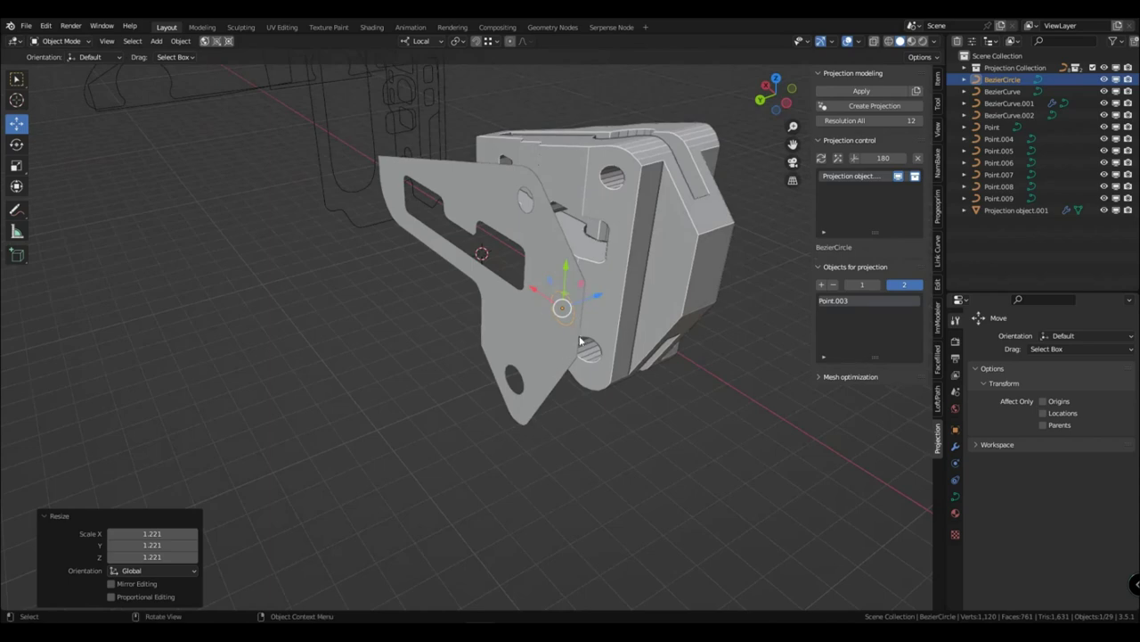
{"action": "left_click", "coordinate": [564, 346], "text": "shift"}
{"action": "key", "text": "ctrl+j"}
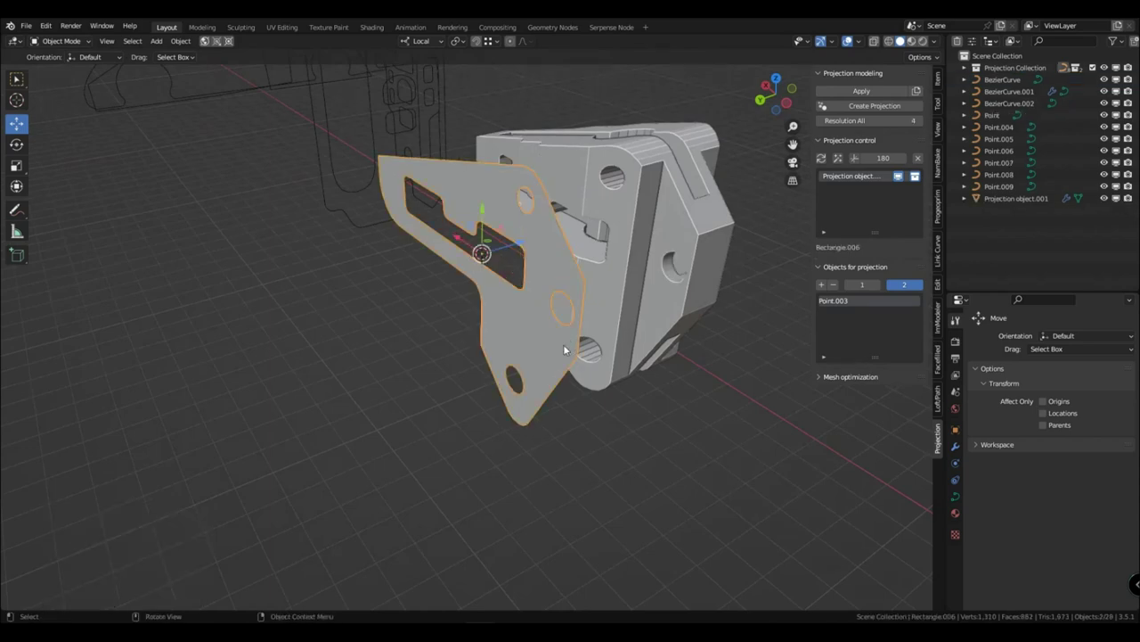
Examine the circular hole in the bracket curve and the projection object up close and from several angles
{"action": "middle_click_drag", "start_coordinate": [565, 346], "coordinate": [698, 335]}
{"action": "key", "text": "KP_Decimal"}
{"action": "left_click", "coordinate": [532, 310]}
{"action": "scroll", "coordinate": [697, 334], "scroll_direction": "down", "scroll_amount": 2}
{"action": "middle_click_drag", "start_coordinate": [698, 334], "coordinate": [662, 298], "text": "shift"}
{"action": "left_click", "coordinate": [506, 278]}
{"action": "key", "text": "KP_Decimal"}
{"action": "scroll", "coordinate": [509, 405], "scroll_direction": "up", "scroll_amount": 2}
{"action": "middle_click_drag", "start_coordinate": [507, 278], "coordinate": [505, 410]}
{"action": "scroll", "coordinate": [560, 361], "scroll_direction": "down", "scroll_amount": 5}
{"action": "scroll", "coordinate": [519, 381], "scroll_direction": "up", "scroll_amount": 2}
Undo joining the Bezier circle with the bracket curve Rectangle.006
{"action": "key", "text": "Tab"}
{"action": "key", "text": "ctrl+z"}
{"action": "key", "text": "ctrl+z"}
{"action": "key", "text": "ctrl+z"}
{"action": "key", "text": "ctrl+z"}
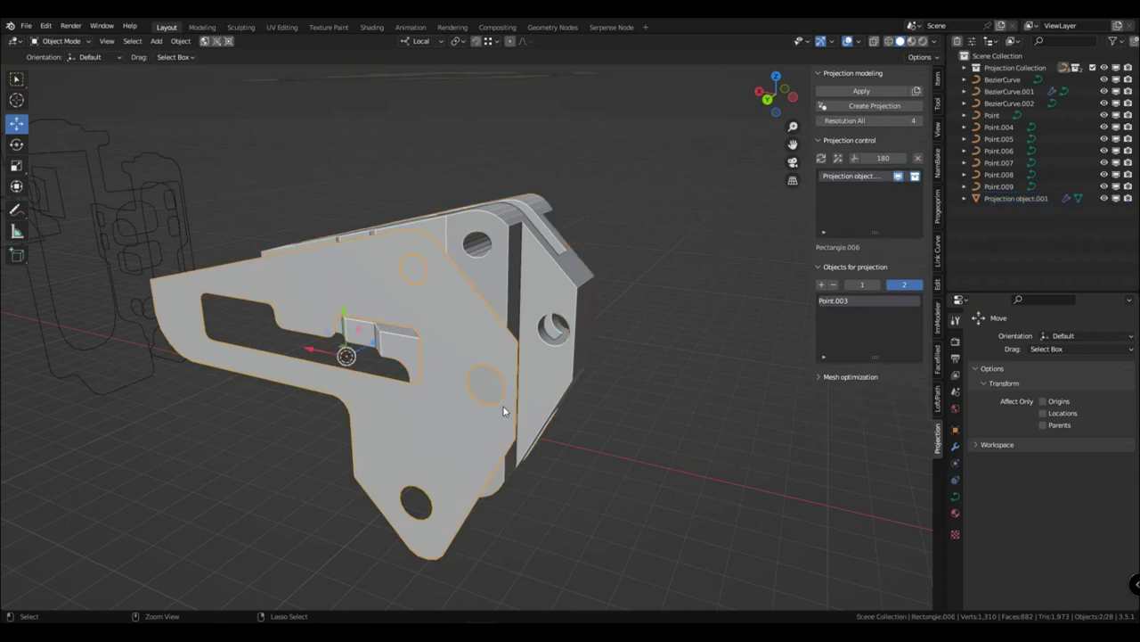
Move the separate Bezier circle toward the bracket curve's lower hole
{"action": "left_click", "coordinate": [496, 403]}
{"action": "middle_click_drag", "start_coordinate": [496, 402], "coordinate": [513, 422]}
{"action": "key", "text": "g"}
{"action": "key", "text": "x"}
{"action": "key", "text": "x"}
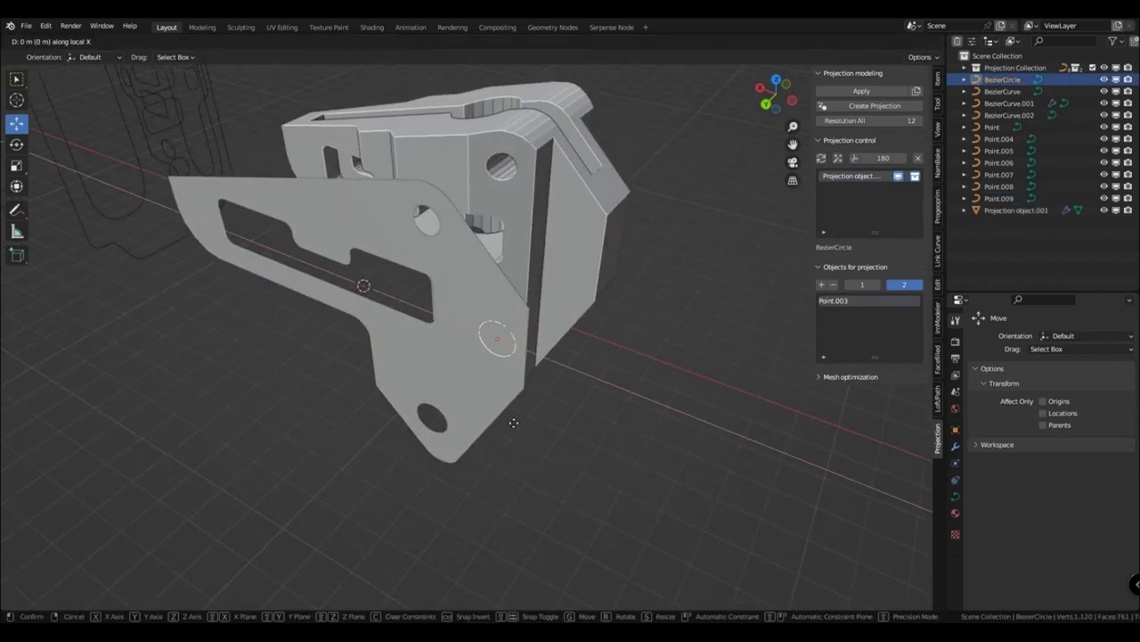
{"action": "left_click", "coordinate": [466, 393]}
Rotate the Bezier circle 36.3° about the global Z axis, out of the bracket curve's plane
{"action": "key", "text": "r"}
{"action": "key", "text": "z"}
{"action": "key", "text": "z"}
{"action": "left_click", "coordinate": [495, 383]}
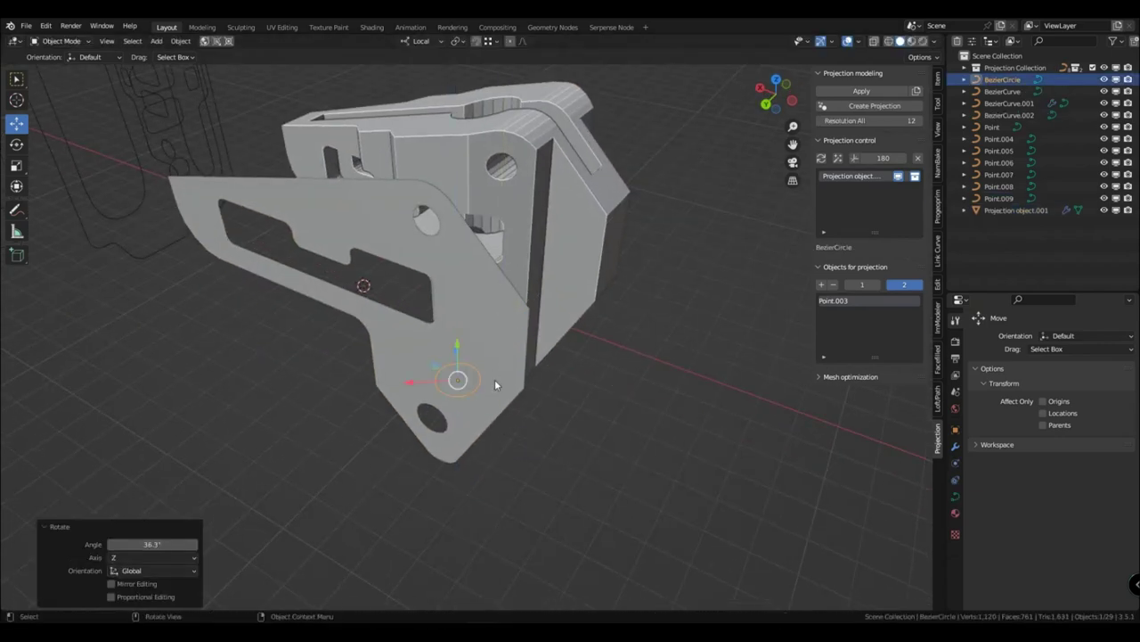
Join the tilted Bezier circle into the bracket curve Rectangle.006
{"action": "middle_click_drag", "start_coordinate": [497, 384], "coordinate": [466, 307]}
{"action": "left_click", "coordinate": [483, 330], "text": "shift"}
{"action": "key", "text": "ctrl+j"}
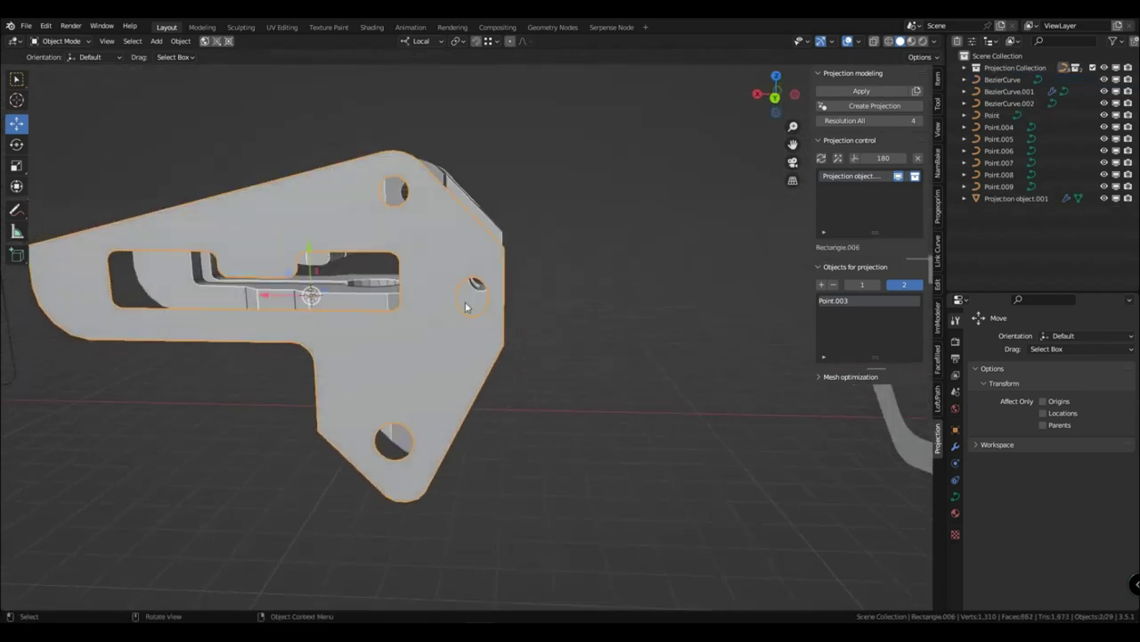
Join the realigned Bezier circle with the bracket curve Rectangle.006 and undo the join
{"action": "left_click", "coordinate": [481, 326]}
{"action": "left_click", "coordinate": [493, 281], "text": "shift"}
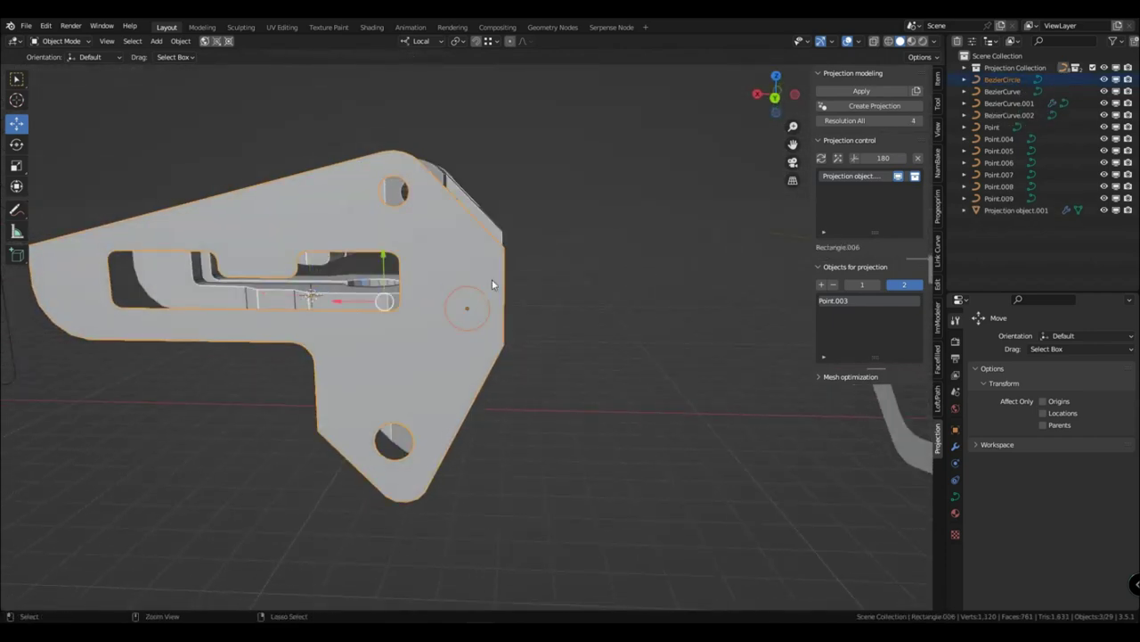
{"action": "key", "text": "ctrl+j"}
{"action": "middle_click_drag", "start_coordinate": [491, 318], "coordinate": [476, 358]}
{"action": "key", "text": "ctrl+z"}
Rotate the separate Bezier circle about its local Z axis
{"action": "key", "text": "r"}
{"action": "key", "text": "z"}
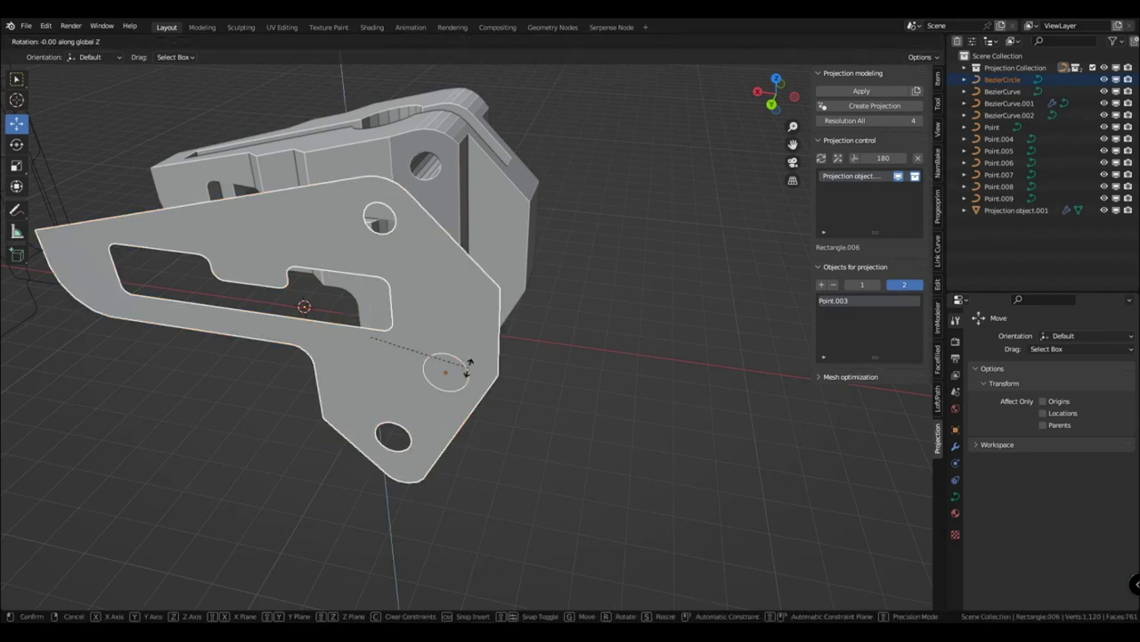
{"action": "right_click", "coordinate": [468, 367]}
{"action": "left_click", "coordinate": [468, 367]}
{"action": "key", "text": "r"}
{"action": "key", "text": "z"}
{"action": "key", "text": "z"}
{"action": "left_click", "coordinate": [446, 324]}
Try joining the rotated Bezier circle into the bracket curve Rectangle.006 and undo the join
{"action": "left_click", "coordinate": [486, 341], "text": "shift"}
{"action": "mouse_move", "coordinate": [487, 341]}
{"action": "middle_mouse_down"}
{"action": "mouse_move", "coordinate": [506, 312]}
{"action": "mouse_move", "coordinate": [462, 332]}
{"action": "mouse_move", "coordinate": [472, 329]}
{"action": "middle_mouse_up"}
{"action": "key", "text": "ctrl+j"}
{"action": "key", "text": "ctrl+z"}
Delete the separate Bezier circle
{"action": "left_click", "coordinate": [438, 367]}
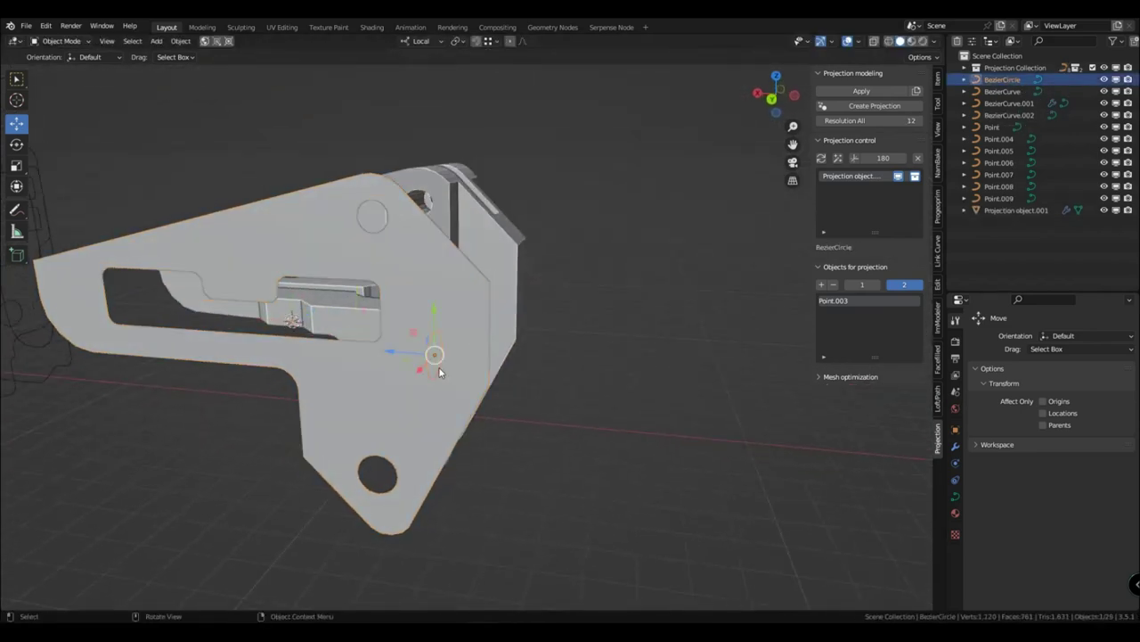
{"action": "key", "text": "Delete"}
{"action": "scroll", "coordinate": [439, 366], "scroll_direction": "down", "scroll_amount": 3}
{"action": "middle_click_drag", "start_coordinate": [438, 367], "coordinate": [487, 389]}
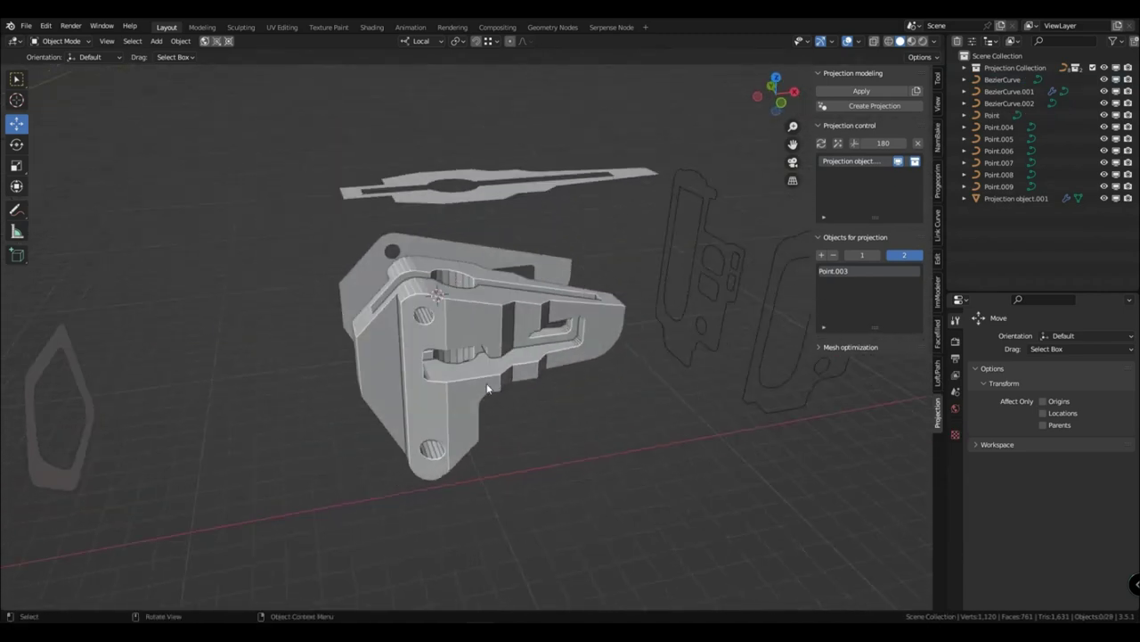
Open the bracket curve Rectangle.006 for point editing
{"action": "left_click", "coordinate": [394, 246]}
{"action": "middle_click_drag", "start_coordinate": [395, 246], "coordinate": [635, 303]}
{"action": "scroll", "coordinate": [573, 269], "scroll_direction": "up", "scroll_amount": 2}
{"action": "key", "text": "Tab"}
{"action": "scroll", "coordinate": [579, 259], "scroll_direction": "up", "scroll_amount": 1}
{"action": "middle_click_drag", "start_coordinate": [583, 250], "coordinate": [581, 312], "text": "shift"}
{"action": "scroll", "coordinate": [575, 336], "scroll_direction": "up", "scroll_amount": 1}
{"action": "middle_click_drag", "start_coordinate": [581, 312], "coordinate": [533, 322], "text": "shift"}
{"action": "scroll", "coordinate": [533, 322], "scroll_direction": "up", "scroll_amount": 2}
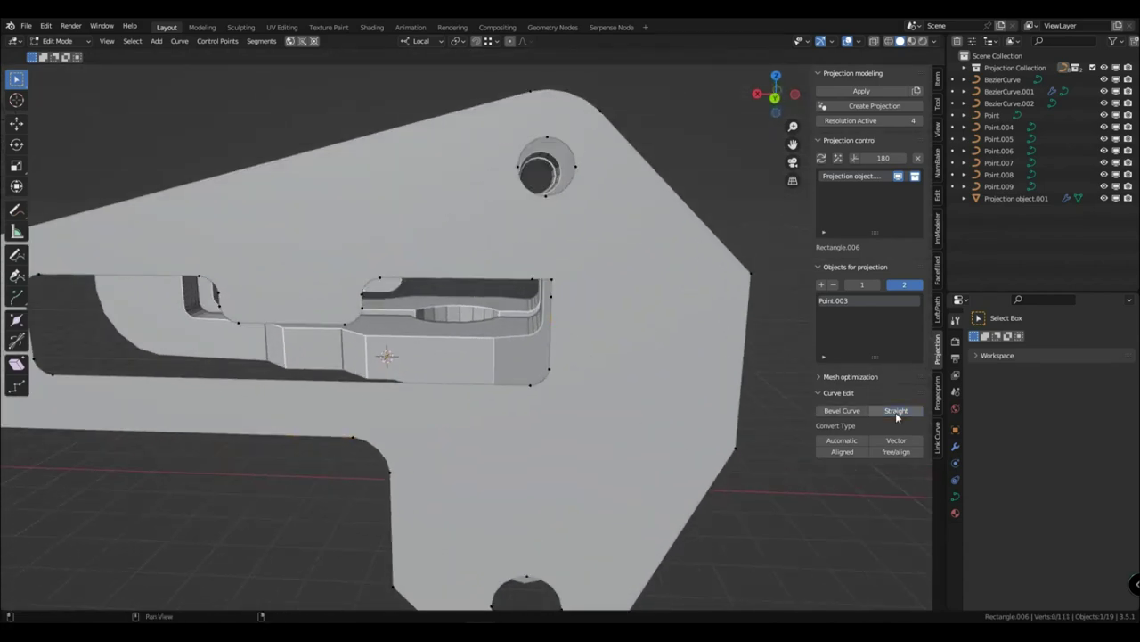
{"action": "middle_click_drag", "start_coordinate": [615, 378], "coordinate": [592, 319]}
{"action": "scroll", "coordinate": [592, 327], "scroll_direction": "up", "scroll_amount": 1}
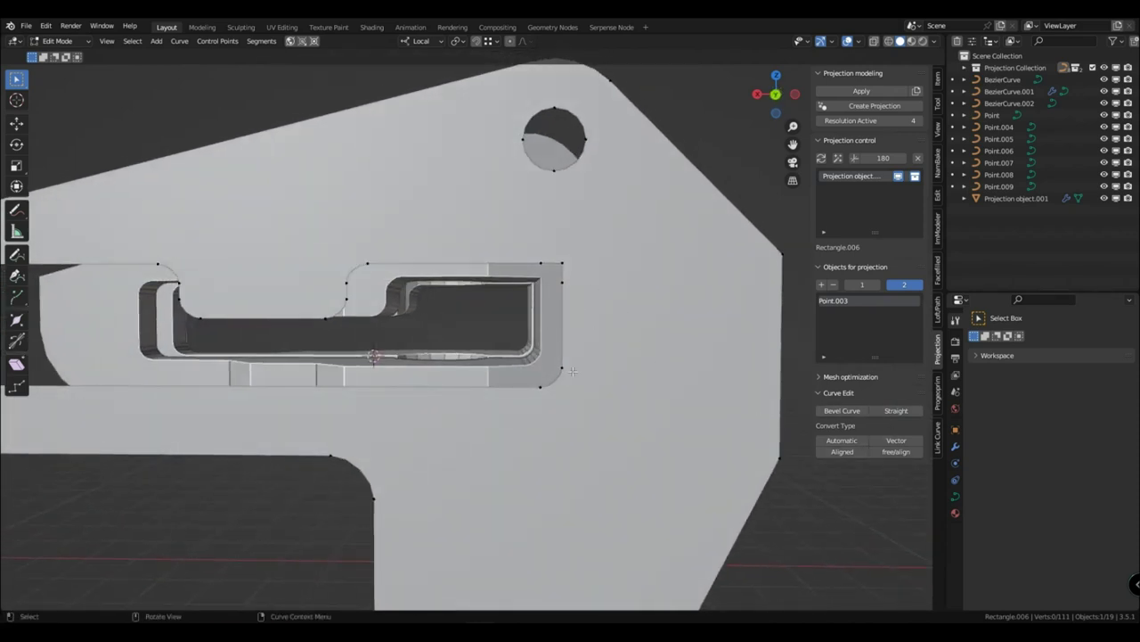
Straighten the rounded corners at the closed end of the bracket's slot and delete the leftover vertices
{"action": "left_click", "coordinate": [542, 386]}
{"action": "left_click", "coordinate": [896, 410]}
{"action": "key", "text": "x"}
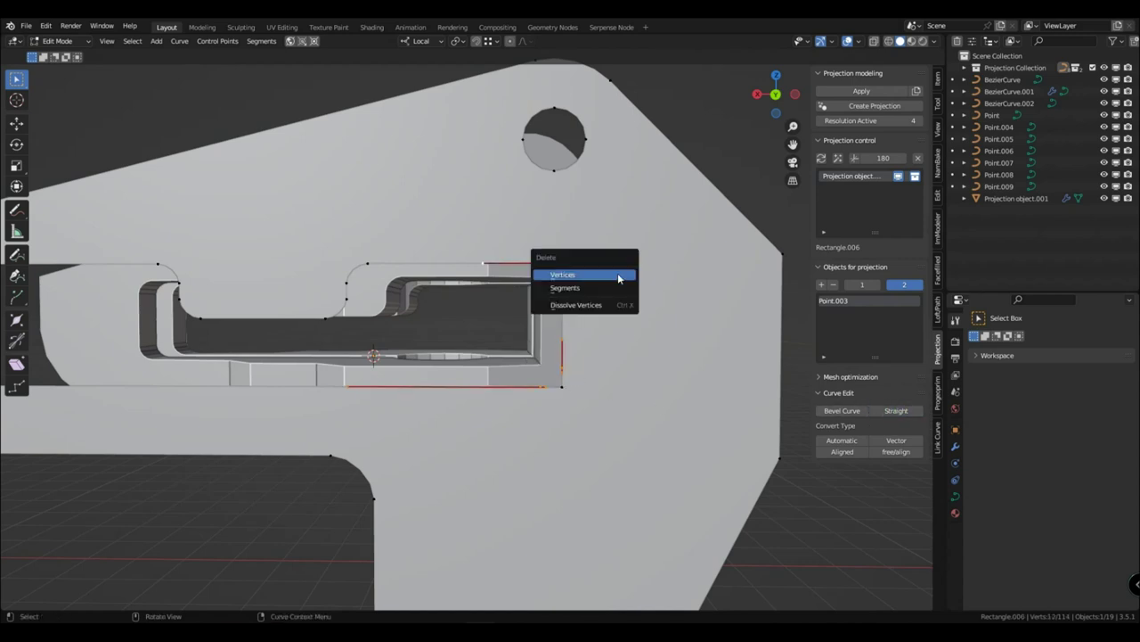
{"action": "left_click", "coordinate": [618, 273]}
Bevel the two sharp end corners of the bracket's slot in Chamfer mode with a radius of 0.2
{"action": "left_click", "coordinate": [562, 384]}
{"action": "left_click", "coordinate": [566, 267], "text": "shift"}
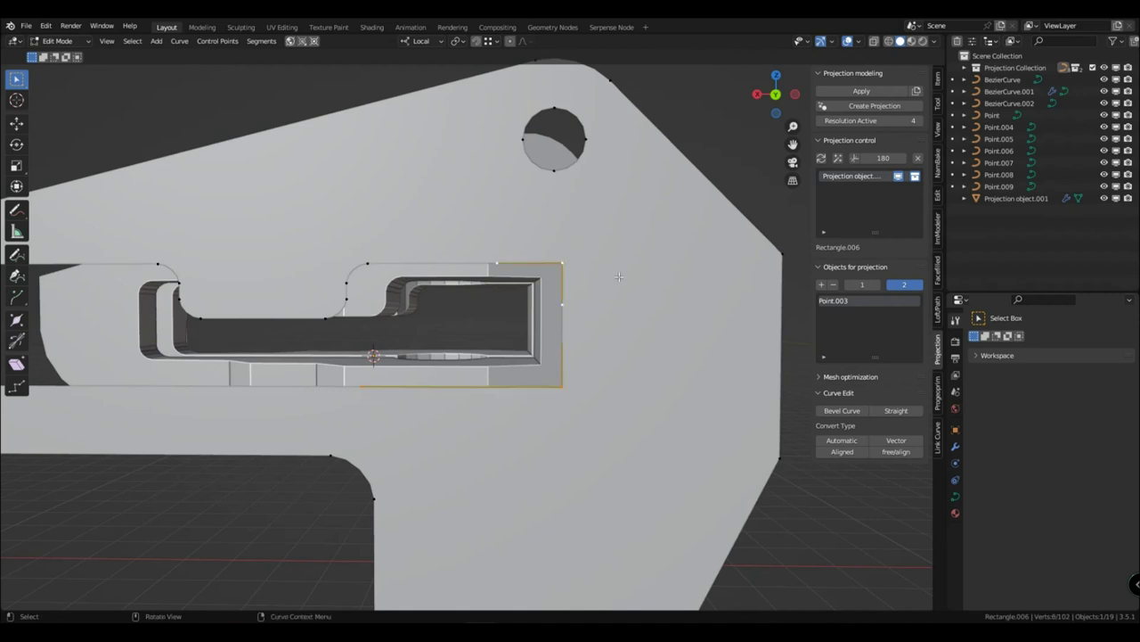
{"action": "left_click", "coordinate": [835, 412]}
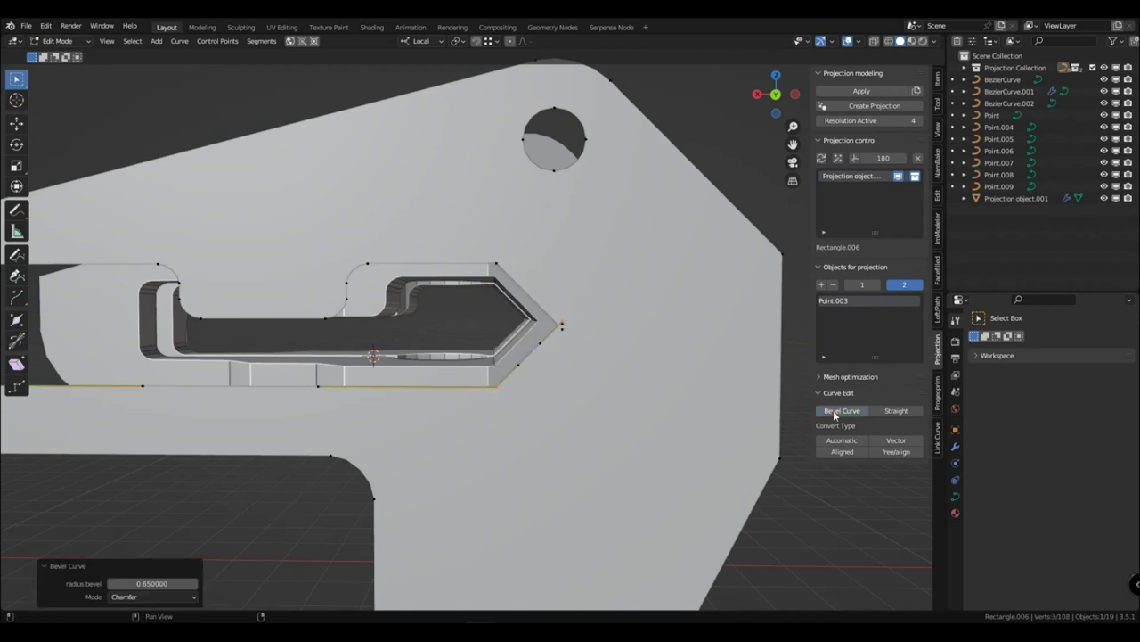
{"action": "left_click", "coordinate": [153, 582]}
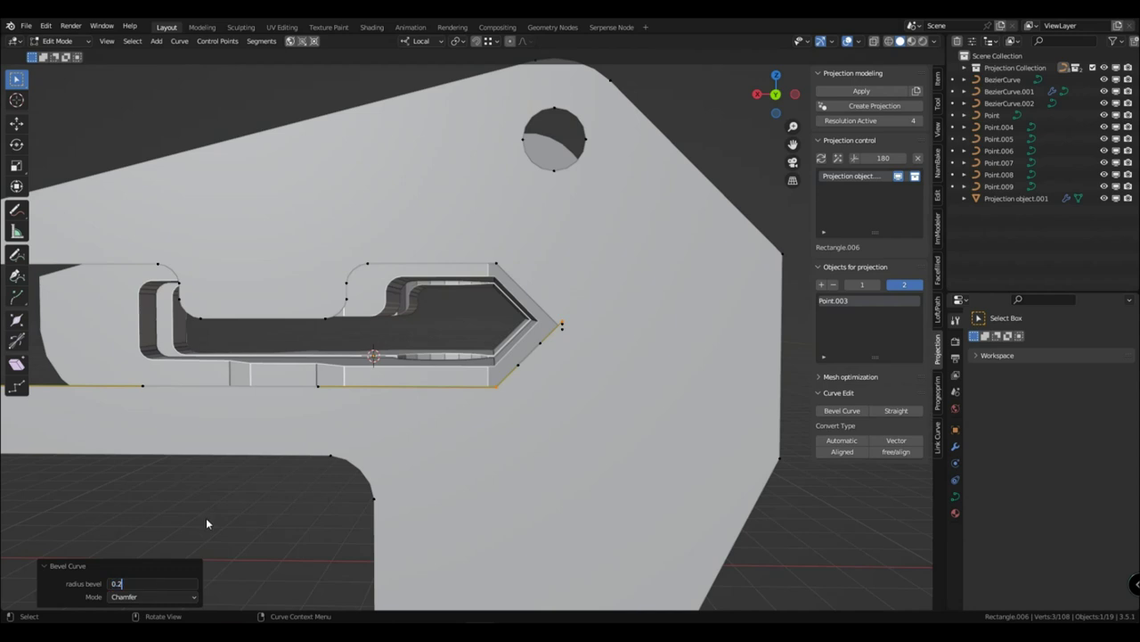
{"action": "type", "text": "0.2"}
{"action": "key", "text": "Return"}
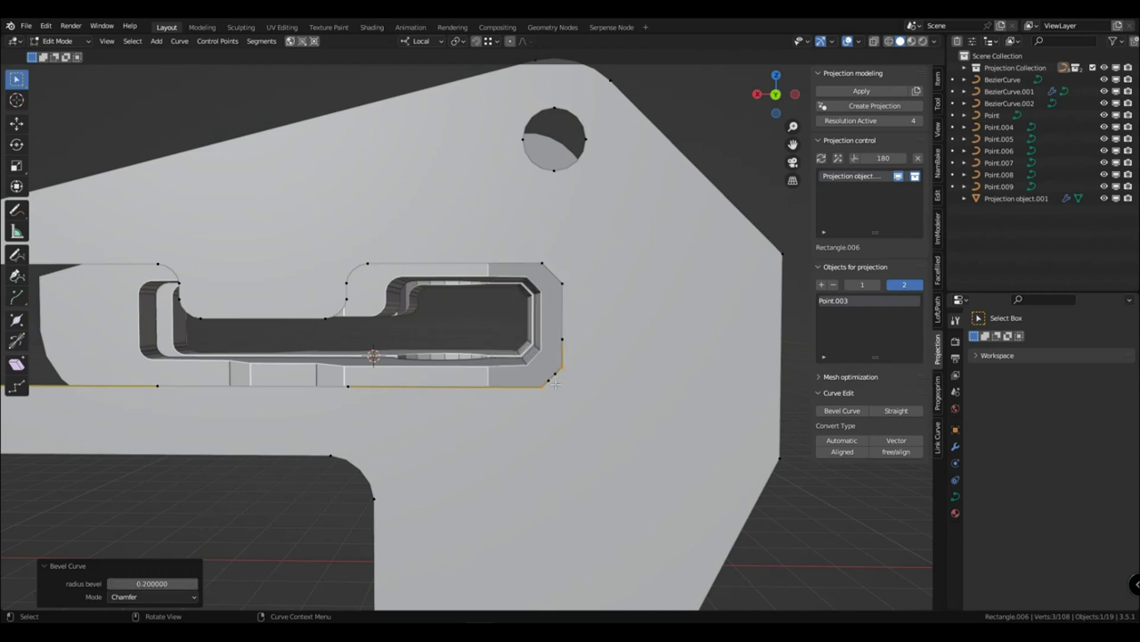
Set the slot corner bevel's mode to Round and undo the bevel
{"action": "left_click", "coordinate": [152, 597]}
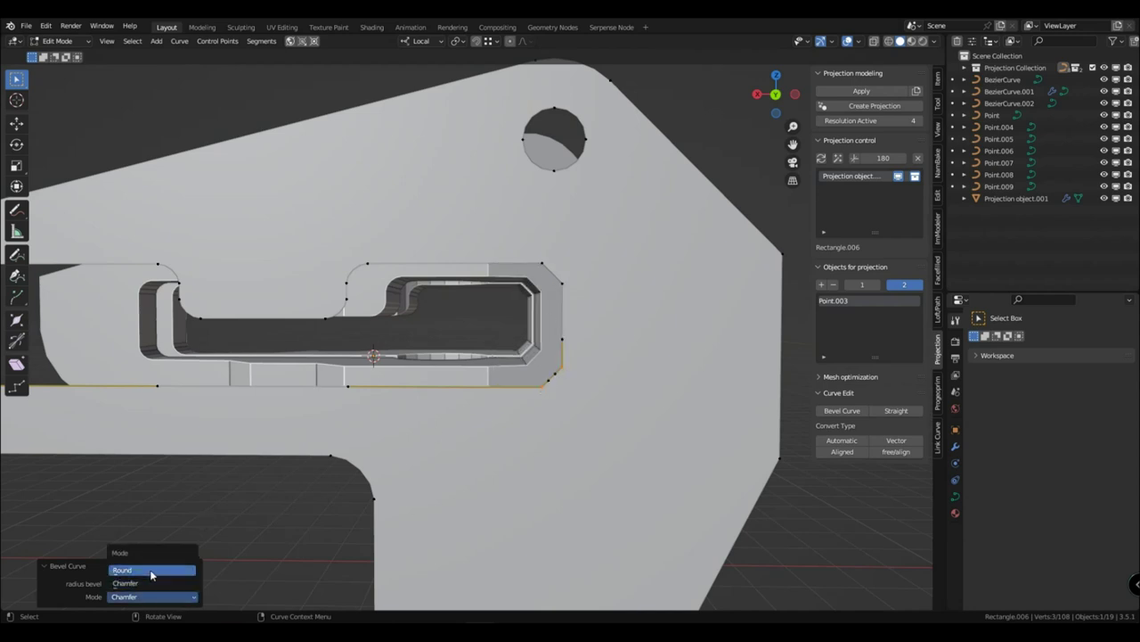
{"action": "left_click", "coordinate": [151, 570]}
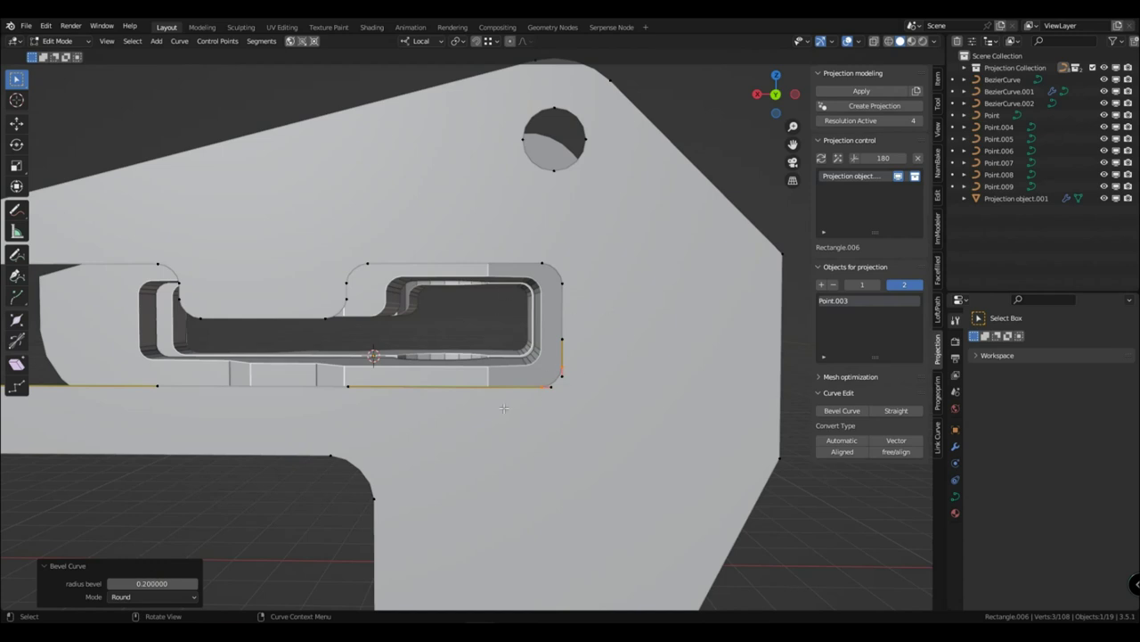
{"action": "key", "text": "ctrl+z"}
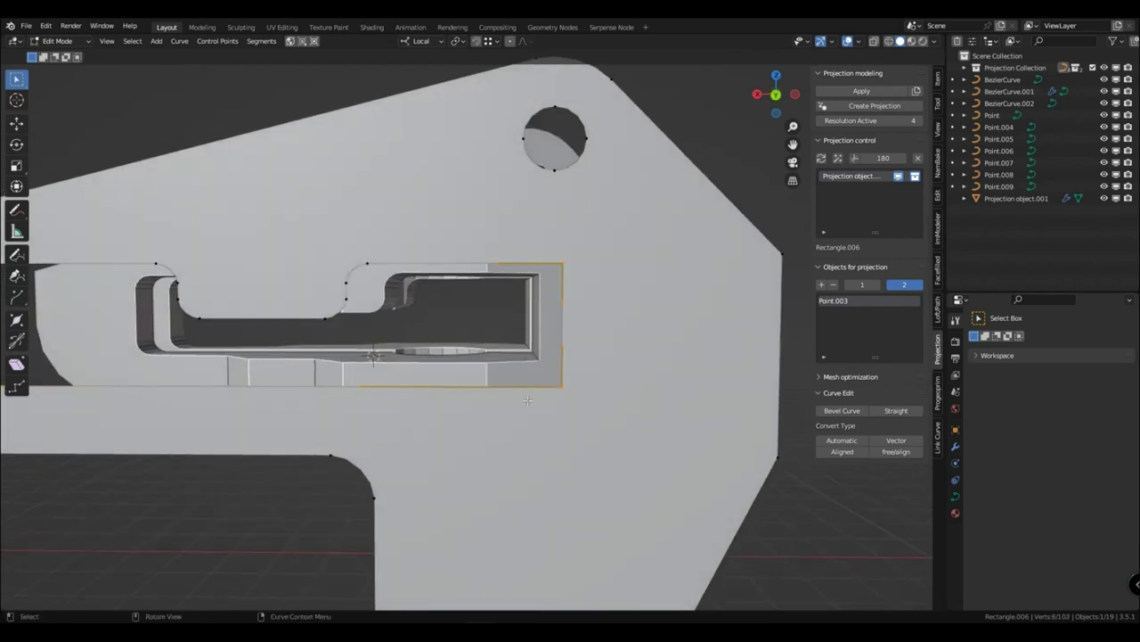
Leave curve editing, select Projection object.001 and toggle its visibility off and on
{"action": "key", "text": "Tab"}
{"action": "left_click", "coordinate": [537, 361]}
{"action": "middle_click_drag", "start_coordinate": [537, 361], "coordinate": [541, 384]}
{"action": "scroll", "coordinate": [541, 384], "scroll_direction": "down", "scroll_amount": 4}
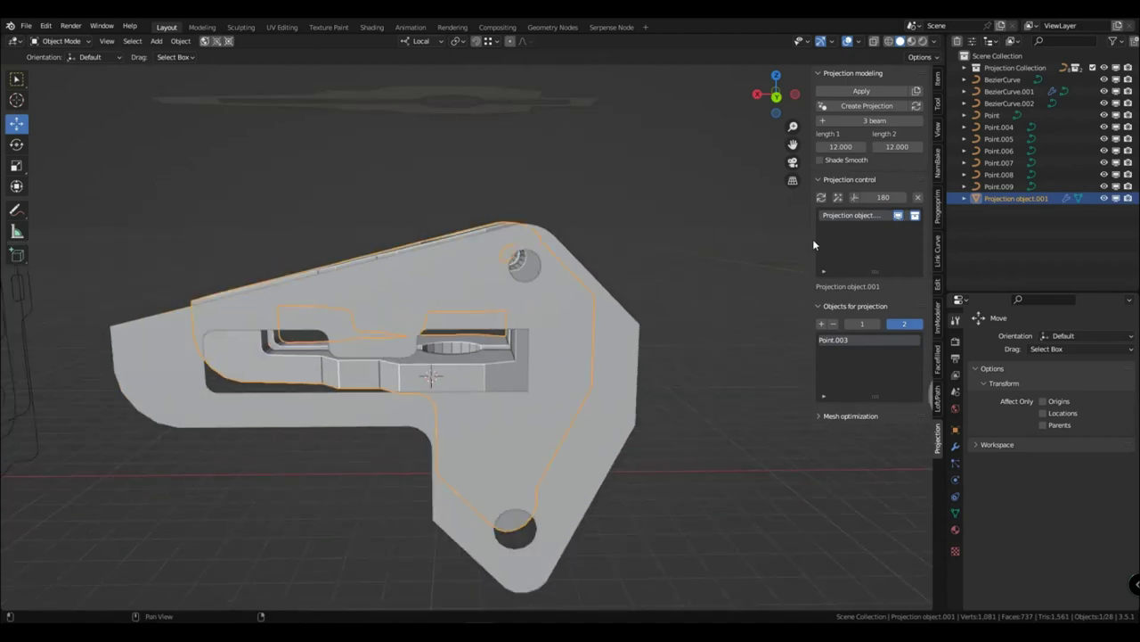
{"action": "left_click_drag", "start_coordinate": [813, 242], "coordinate": [802, 241]}
{"action": "left_click", "coordinate": [899, 216]}
{"action": "left_click", "coordinate": [899, 215]}
{"action": "middle_click_drag", "start_coordinate": [570, 359], "coordinate": [613, 398]}
{"action": "left_click", "coordinate": [898, 215]}
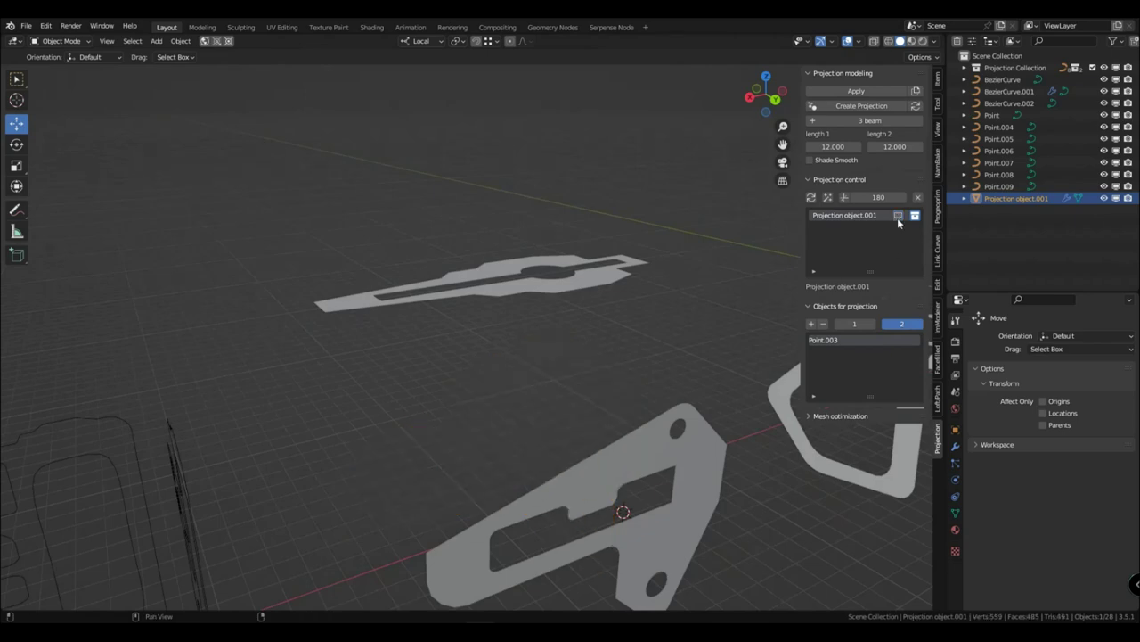
{"action": "left_click", "coordinate": [898, 216]}
Hide and show the profile curves of Projection object.001, and toggle the visibility of the projection object itself
{"action": "left_click", "coordinate": [915, 216]}
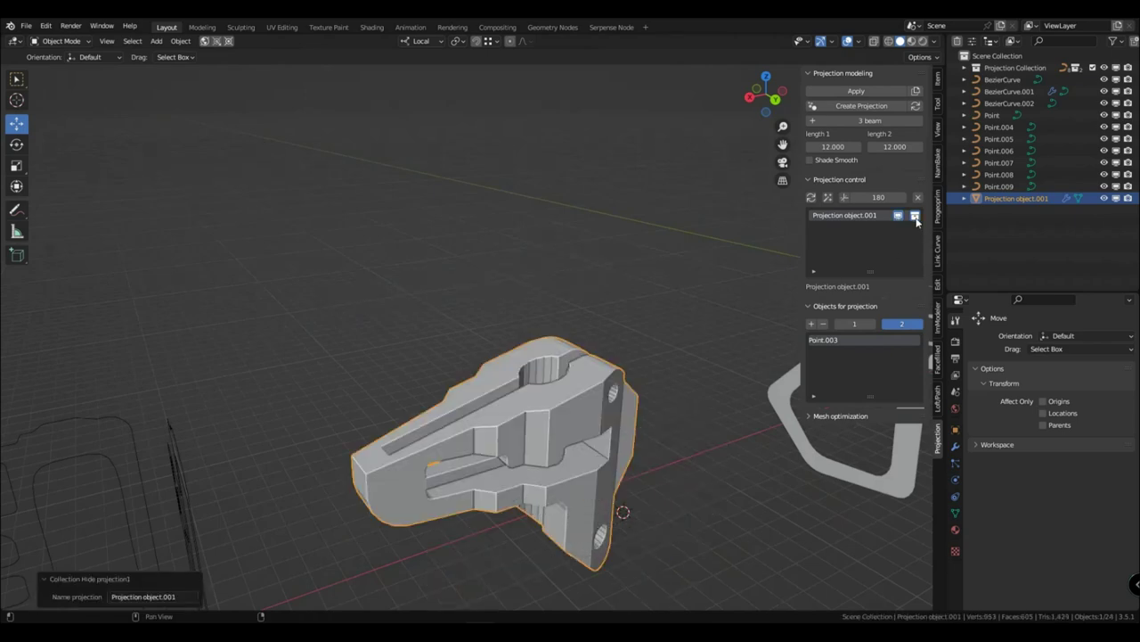
{"action": "left_click", "coordinate": [915, 215]}
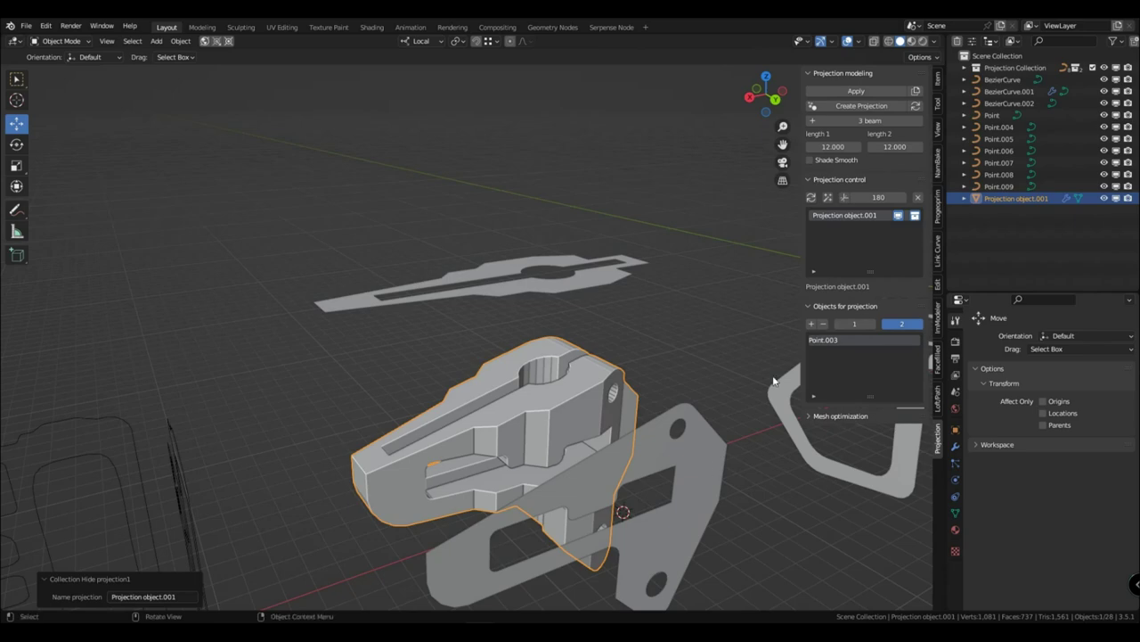
{"action": "left_click", "coordinate": [916, 216]}
{"action": "left_click", "coordinate": [916, 216]}
{"action": "left_click", "coordinate": [899, 215]}
{"action": "left_click", "coordinate": [899, 216]}
Reopen the bracket curve Rectangle.006 for point editing
{"action": "middle_click_drag", "start_coordinate": [711, 413], "coordinate": [571, 424]}
{"action": "left_click", "coordinate": [437, 312]}
{"action": "scroll", "coordinate": [579, 436], "scroll_direction": "up", "scroll_amount": 3}
{"action": "middle_click_drag", "start_coordinate": [591, 467], "coordinate": [594, 377], "text": "shift"}
{"action": "scroll", "coordinate": [623, 414], "scroll_direction": "up", "scroll_amount": 2}
{"action": "middle_click_drag", "start_coordinate": [645, 434], "coordinate": [608, 386], "text": "shift"}
{"action": "key", "text": "Tab"}
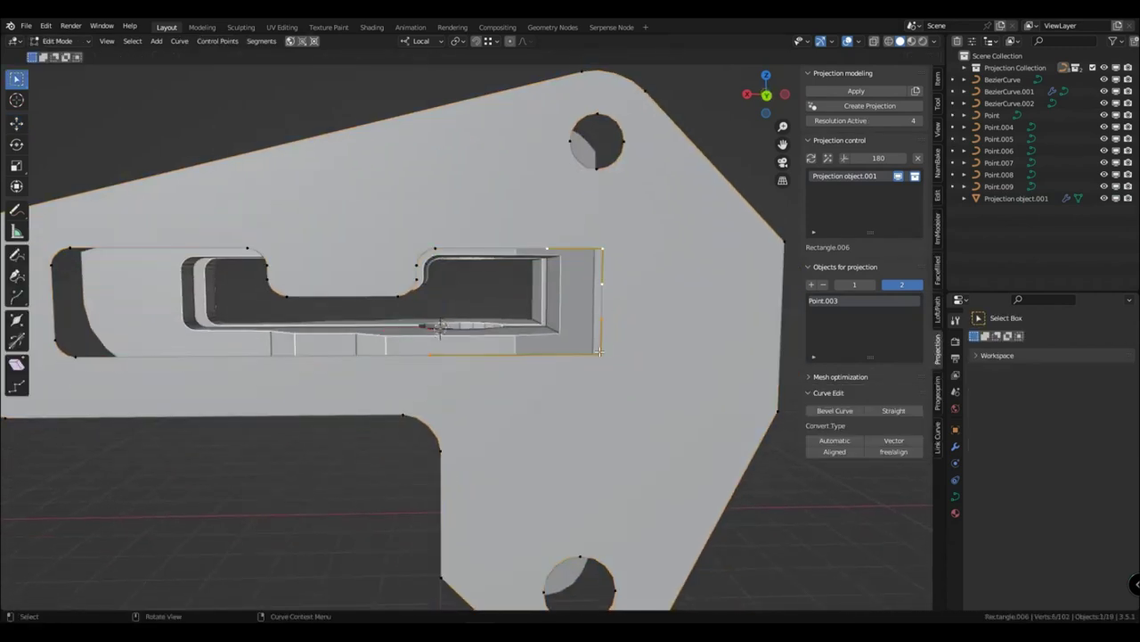
Try a Round bevel on the slot's two end corners, adjust its radius and undo it
{"action": "left_click", "coordinate": [834, 410]}
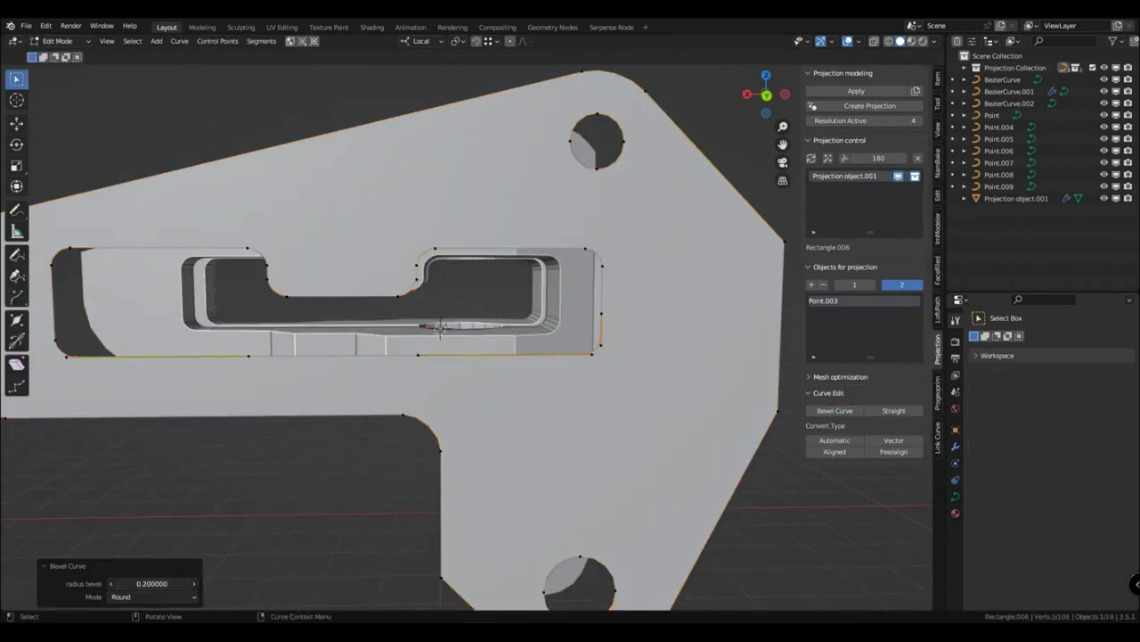
{"action": "left_click_drag", "start_coordinate": [152, 584], "coordinate": [339, 450]}
{"action": "key", "text": "ctrl+z"}
{"action": "scroll", "coordinate": [575, 391], "scroll_direction": "down", "scroll_amount": 4}
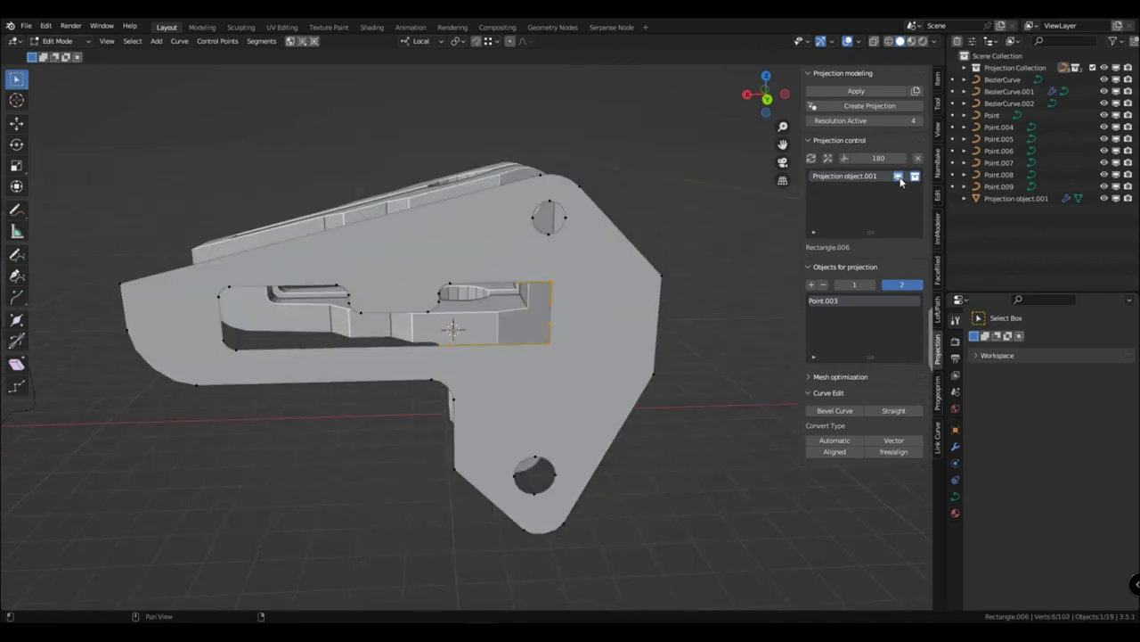
Hide Projection object.001 and bevel the slot's two end corners with a radius of 0.2
{"action": "left_click", "coordinate": [899, 177]}
{"action": "scroll", "coordinate": [366, 473], "scroll_direction": "up", "scroll_amount": 2}
{"action": "left_click", "coordinate": [828, 414]}
{"action": "mouse_move", "coordinate": [151, 583]}
{"action": "left_mouse_down"}
{"action": "mouse_move", "coordinate": [195, 584]}
{"action": "mouse_move", "coordinate": [137, 583]}
{"action": "left_mouse_up"}
Switch the slot corner bevel to Chamfer and back to Round, and show and rehide Projection object.001
{"action": "left_click", "coordinate": [152, 597]}
{"action": "left_click", "coordinate": [154, 570]}
{"action": "left_click", "coordinate": [151, 597]}
{"action": "left_click", "coordinate": [148, 571]}
{"action": "middle_click_drag", "start_coordinate": [682, 428], "coordinate": [705, 430]}
{"action": "left_click", "coordinate": [898, 176]}
{"action": "middle_click_drag", "start_coordinate": [693, 330], "coordinate": [662, 378]}
{"action": "left_click", "coordinate": [898, 177]}
Set the slot corner bevel's mode to Chamfer and show Projection object.001
{"action": "left_click", "coordinate": [152, 597]}
{"action": "left_click", "coordinate": [153, 571]}
{"action": "left_click", "coordinate": [898, 177]}
{"action": "left_click", "coordinate": [898, 176]}
{"action": "scroll", "coordinate": [662, 379], "scroll_direction": "down", "scroll_amount": 1}
{"action": "scroll", "coordinate": [662, 382], "scroll_direction": "up", "scroll_amount": 1}
{"action": "left_click", "coordinate": [898, 176]}
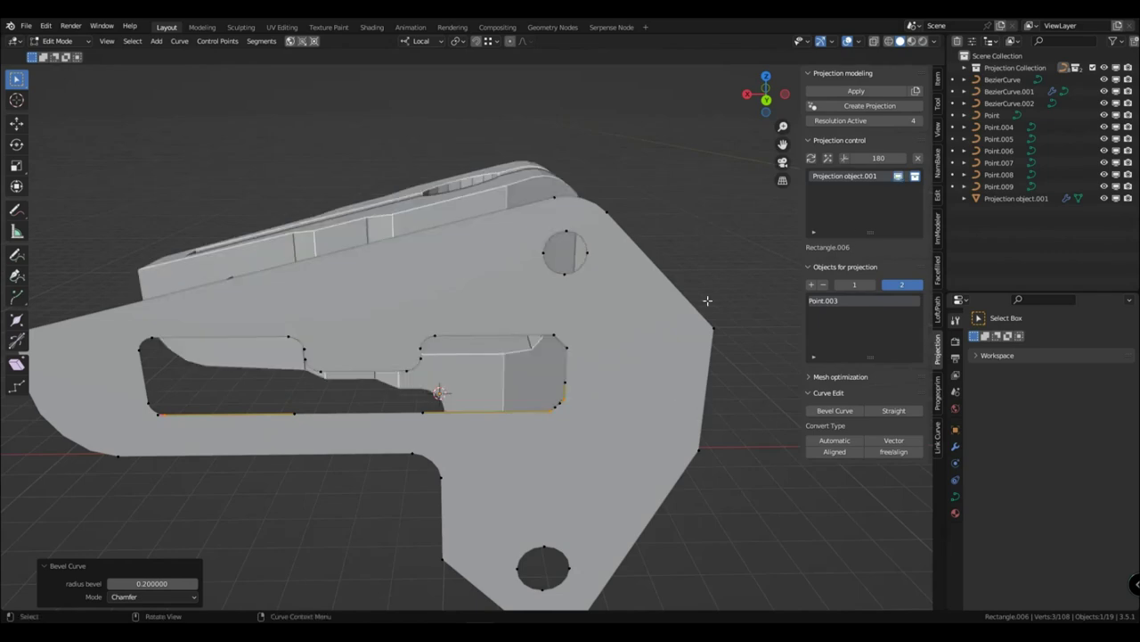
{"action": "scroll", "coordinate": [707, 298], "scroll_direction": "down", "scroll_amount": 3}
Leave curve editing and remove Projection object.001 made from the bracket's profile curves
{"action": "left_click", "coordinate": [704, 298]}
{"action": "key", "text": "Tab"}
{"action": "middle_click_drag", "start_coordinate": [649, 383], "coordinate": [484, 403]}
{"action": "left_click", "coordinate": [433, 413]}
{"action": "scroll", "coordinate": [472, 422], "scroll_direction": "up", "scroll_amount": 2}
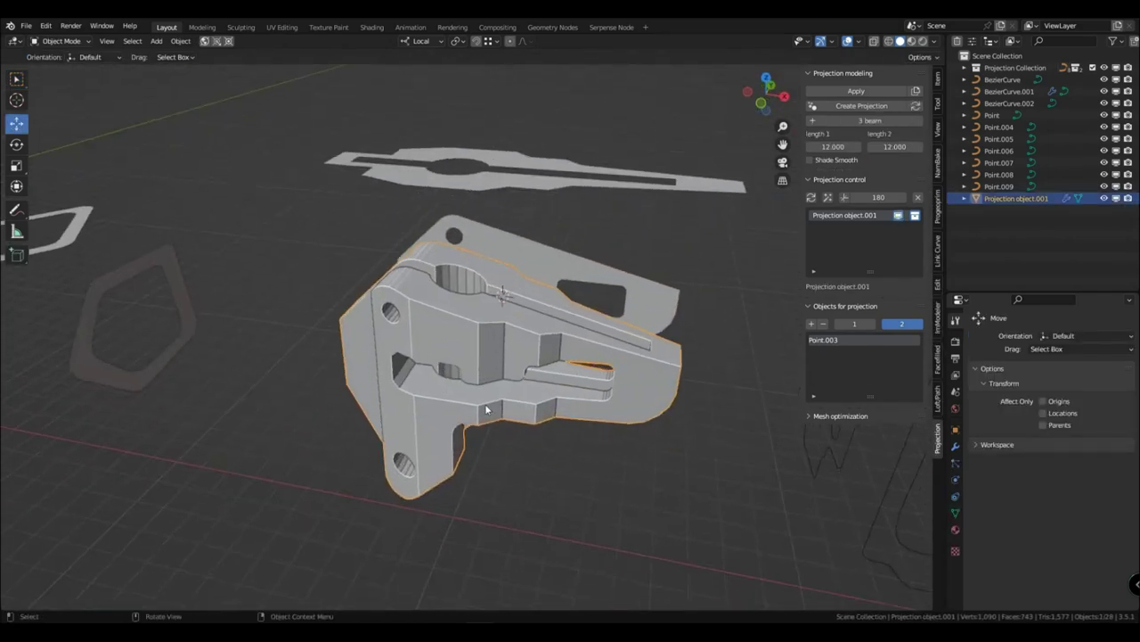
{"action": "left_click", "coordinate": [917, 198]}
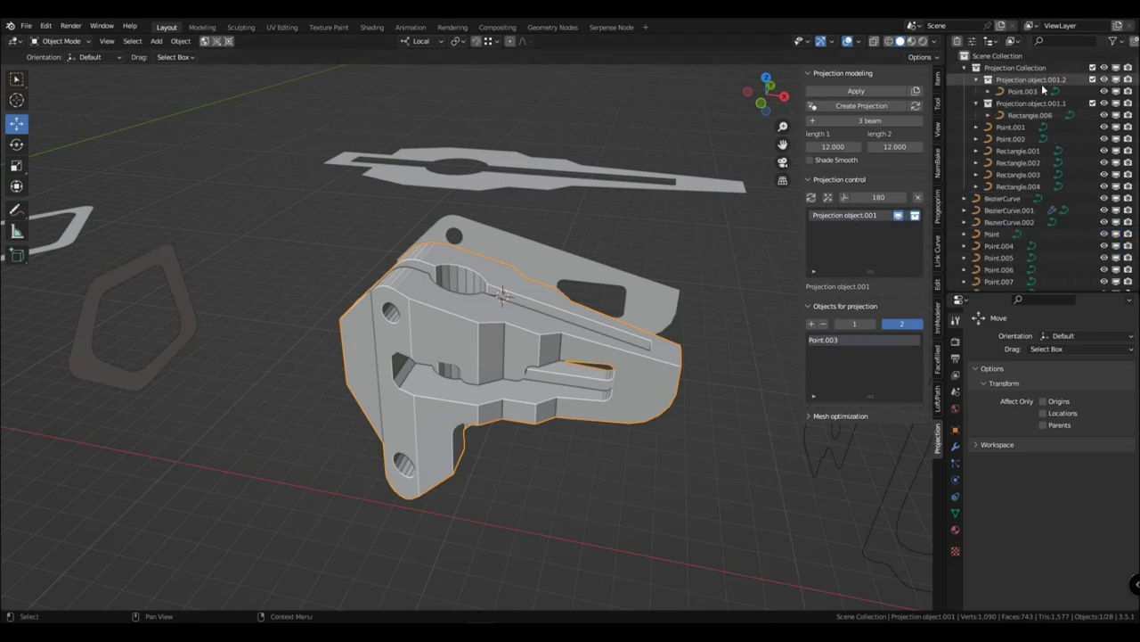
{"action": "left_click", "coordinate": [919, 200]}
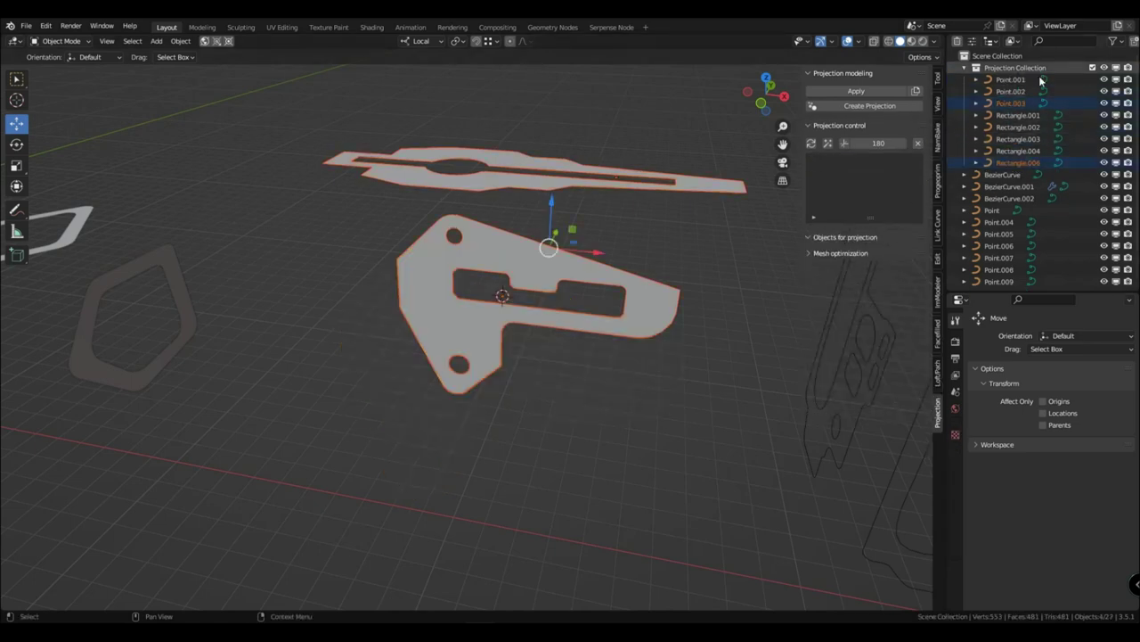
Create a projection object from the two detailed profile curves Point and Point.008
{"action": "left_click", "coordinate": [561, 373]}
{"action": "scroll", "coordinate": [562, 373], "scroll_direction": "down", "scroll_amount": 3}
{"action": "mouse_move", "coordinate": [553, 370]}
{"action": "middle_mouse_down"}
{"action": "mouse_move", "coordinate": [591, 379]}
{"action": "mouse_move", "coordinate": [526, 416]}
{"action": "mouse_move", "coordinate": [533, 370]}
{"action": "middle_mouse_up"}
{"action": "left_click", "coordinate": [539, 369]}
{"action": "left_click", "coordinate": [512, 365], "text": "shift"}
{"action": "middle_click_drag", "start_coordinate": [495, 419], "coordinate": [470, 436]}
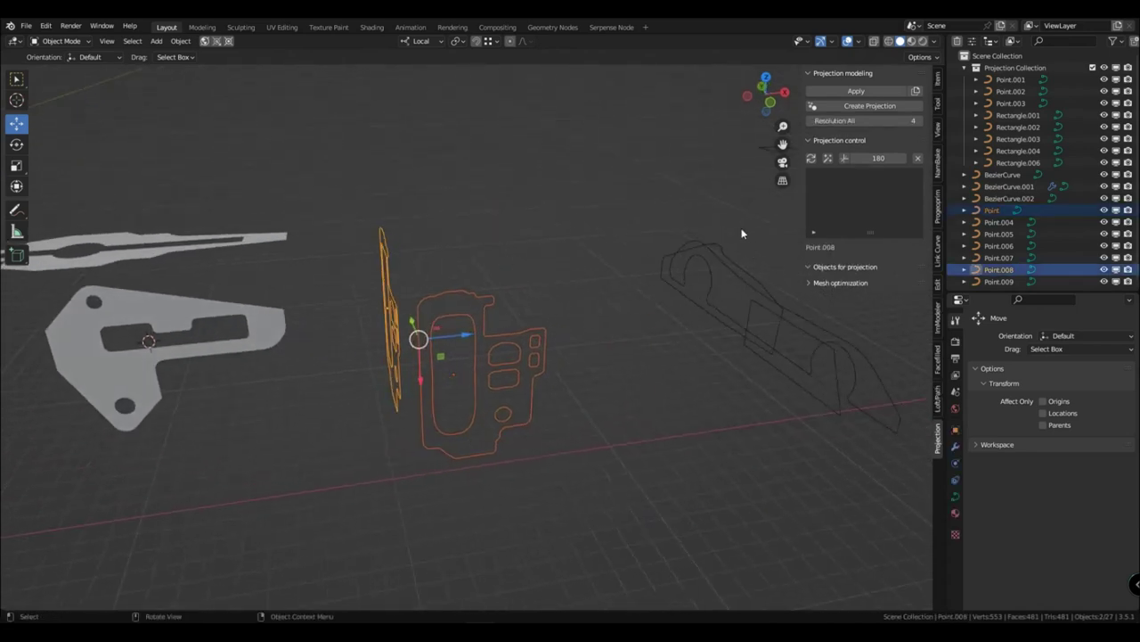
{"action": "left_click", "coordinate": [845, 107]}
{"action": "middle_click_drag", "start_coordinate": [588, 347], "coordinate": [483, 473]}
{"action": "scroll", "coordinate": [486, 473], "scroll_direction": "up", "scroll_amount": 2}
Set both length 1 and length 2 of the new projection object to 12
{"action": "left_click", "coordinate": [842, 146]}
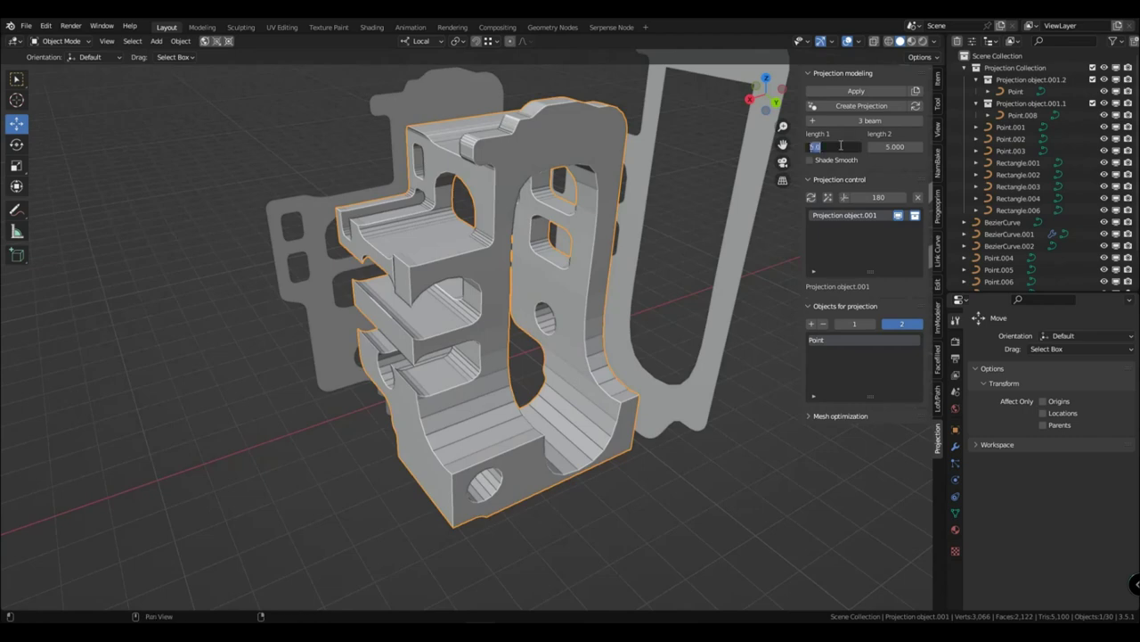
{"action": "type", "text": "12"}
{"action": "key", "text": "Return"}
{"action": "left_click", "coordinate": [891, 146]}
{"action": "type", "text": "12"}
{"action": "key", "text": "Return"}
{"action": "scroll", "coordinate": [710, 244], "scroll_direction": "down", "scroll_amount": 4}
{"action": "left_click", "coordinate": [651, 411]}
{"action": "middle_click_drag", "start_coordinate": [651, 411], "coordinate": [610, 406]}
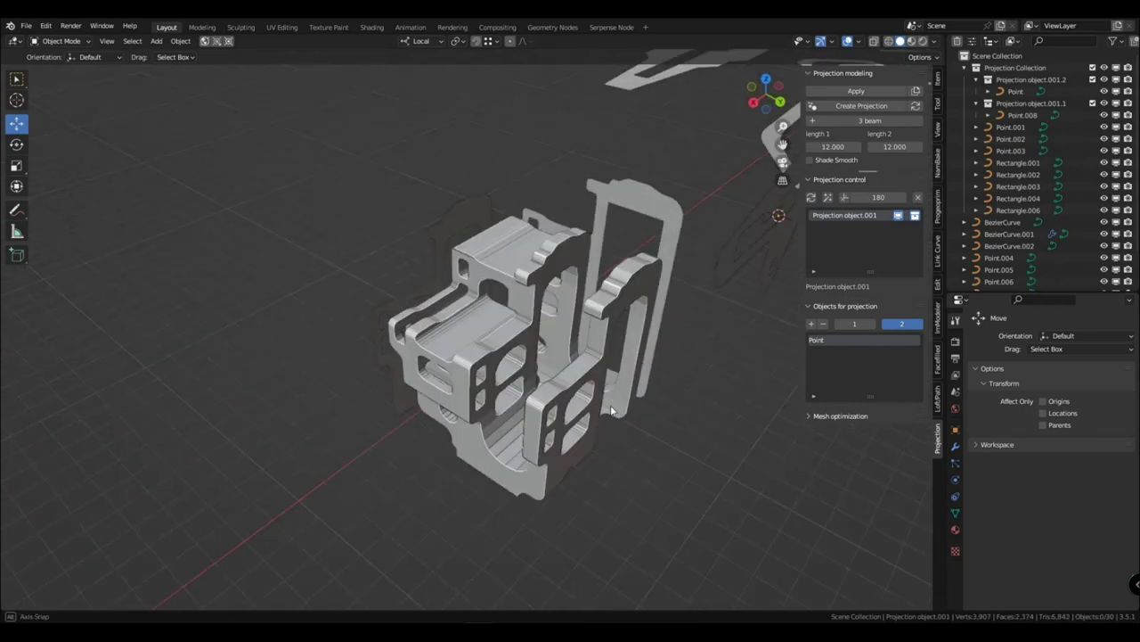
{"action": "scroll", "coordinate": [615, 415], "scroll_direction": "up", "scroll_amount": 4}
{"action": "middle_click_drag", "start_coordinate": [630, 446], "coordinate": [545, 419]}
{"action": "scroll", "coordinate": [576, 429], "scroll_direction": "down", "scroll_amount": 2}
Sketch annotation strokes over the inner faces of the projection object and erase them
{"action": "left_click", "coordinate": [532, 426]}
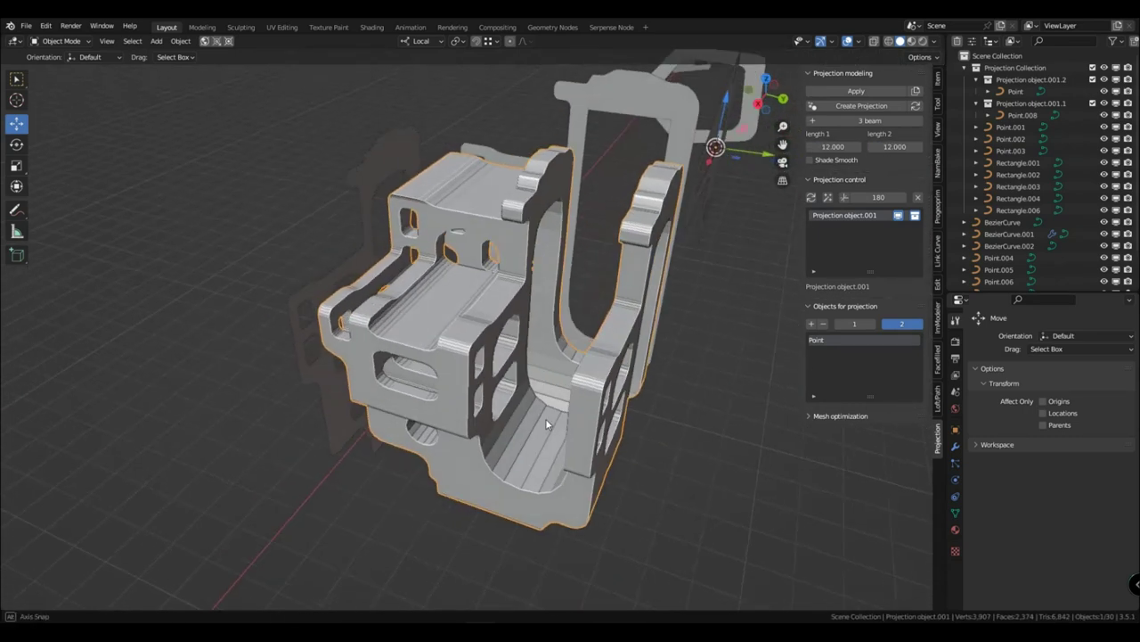
{"action": "left_click", "coordinate": [18, 212]}
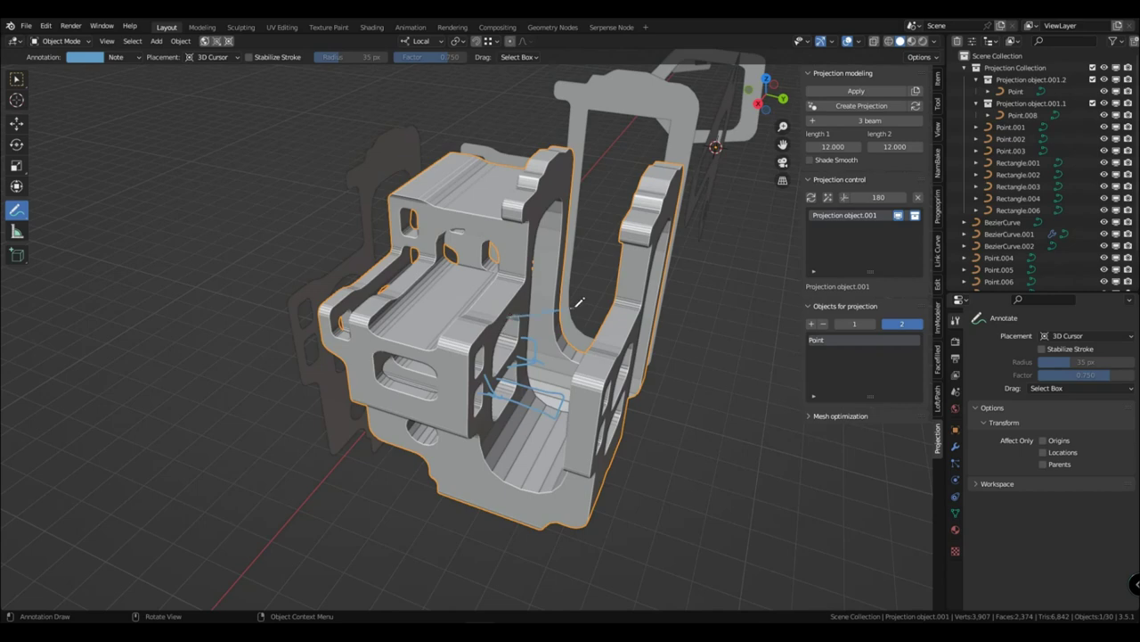
{"action": "left_click_drag", "start_coordinate": [17, 223], "coordinate": [69, 291]}
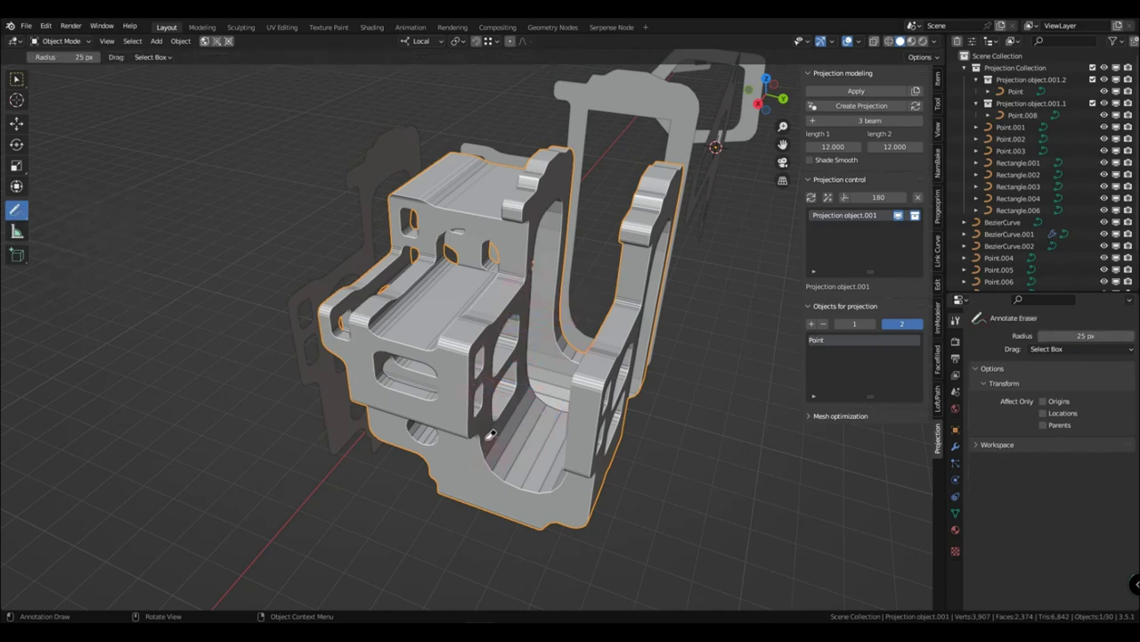
{"action": "left_click_drag", "start_coordinate": [23, 213], "coordinate": [78, 212]}
{"action": "left_click", "coordinate": [18, 79]}
Hide the bracket profile curves Point.003 and Rectangle.006
{"action": "scroll", "coordinate": [524, 383], "scroll_direction": "down", "scroll_amount": 4}
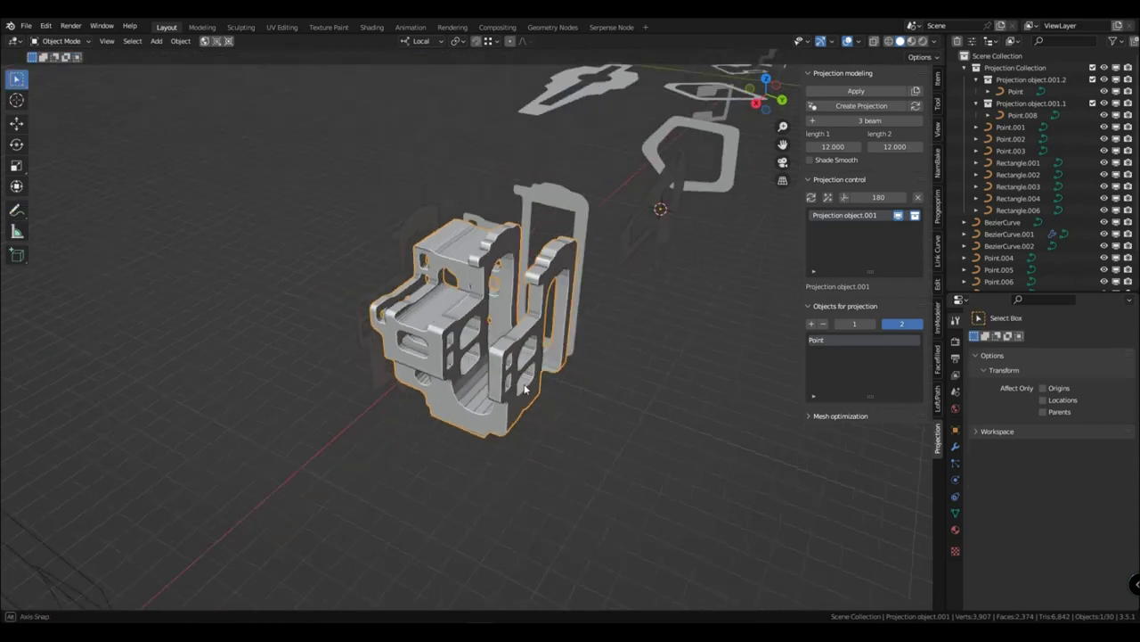
{"action": "mouse_move", "coordinate": [524, 383]}
{"action": "middle_mouse_down"}
{"action": "mouse_move", "coordinate": [484, 278]}
{"action": "mouse_move", "coordinate": [414, 314]}
{"action": "mouse_move", "coordinate": [273, 314]}
{"action": "middle_mouse_up"}
{"action": "left_click", "coordinate": [491, 279]}
{"action": "left_click_drag", "start_coordinate": [234, 181], "coordinate": [318, 379]}
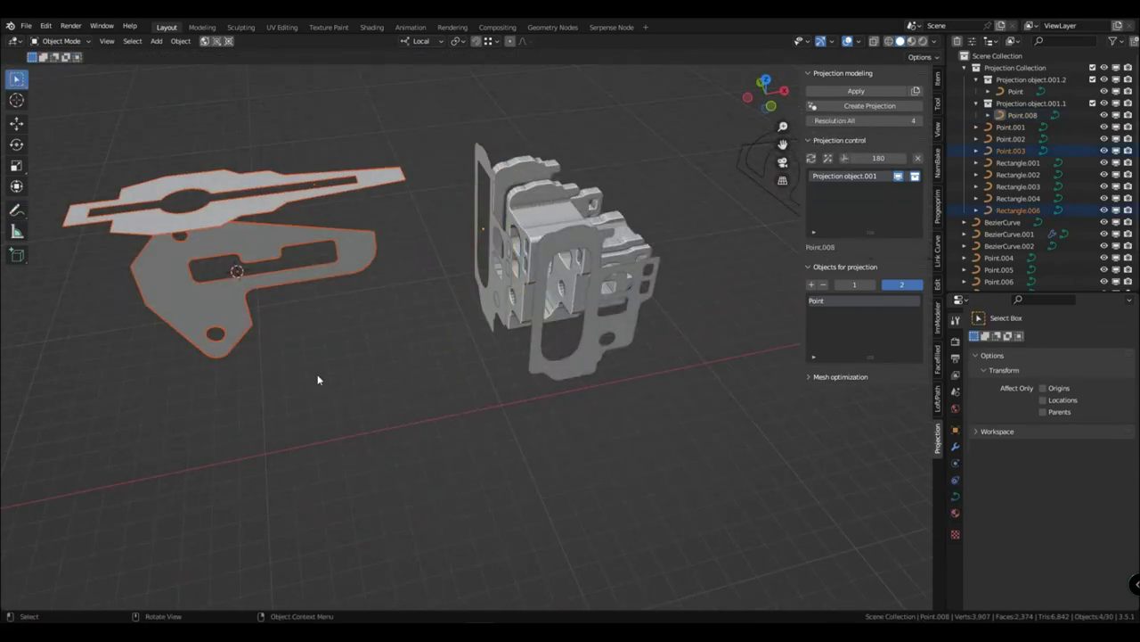
{"action": "key", "text": "h"}
Select the profile curves Point and Point.008 and open both together for point editing
{"action": "left_click", "coordinate": [552, 365]}
{"action": "middle_click_drag", "start_coordinate": [553, 364], "coordinate": [582, 375]}
{"action": "scroll", "coordinate": [485, 419], "scroll_direction": "up", "scroll_amount": 4}
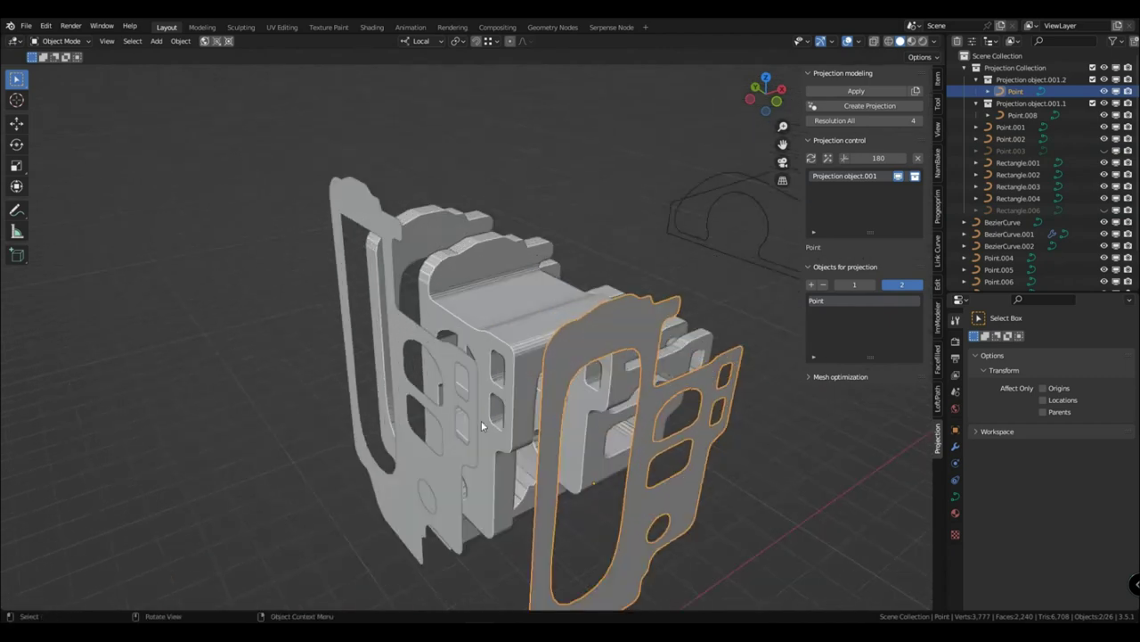
{"action": "middle_click_drag", "start_coordinate": [481, 423], "coordinate": [528, 413]}
{"action": "left_click", "coordinate": [431, 422]}
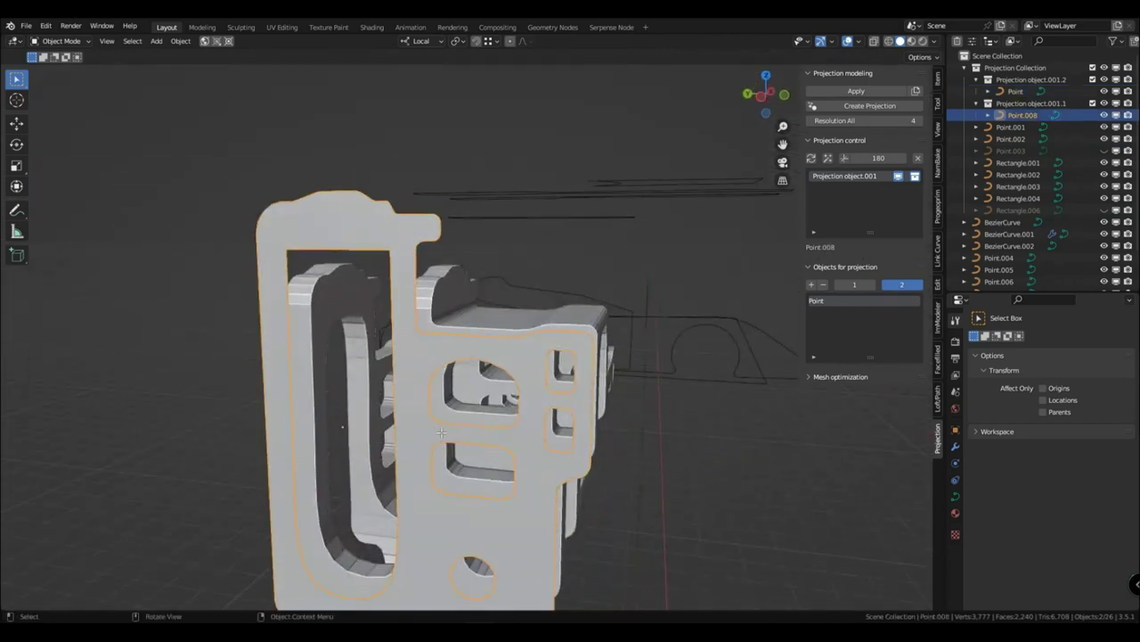
{"action": "key", "text": "Tab"}
{"action": "key", "text": "Tab"}
{"action": "middle_click_drag", "start_coordinate": [664, 446], "coordinate": [754, 416]}
{"action": "left_click", "coordinate": [718, 505], "text": "shift"}
{"action": "key", "text": "Tab"}
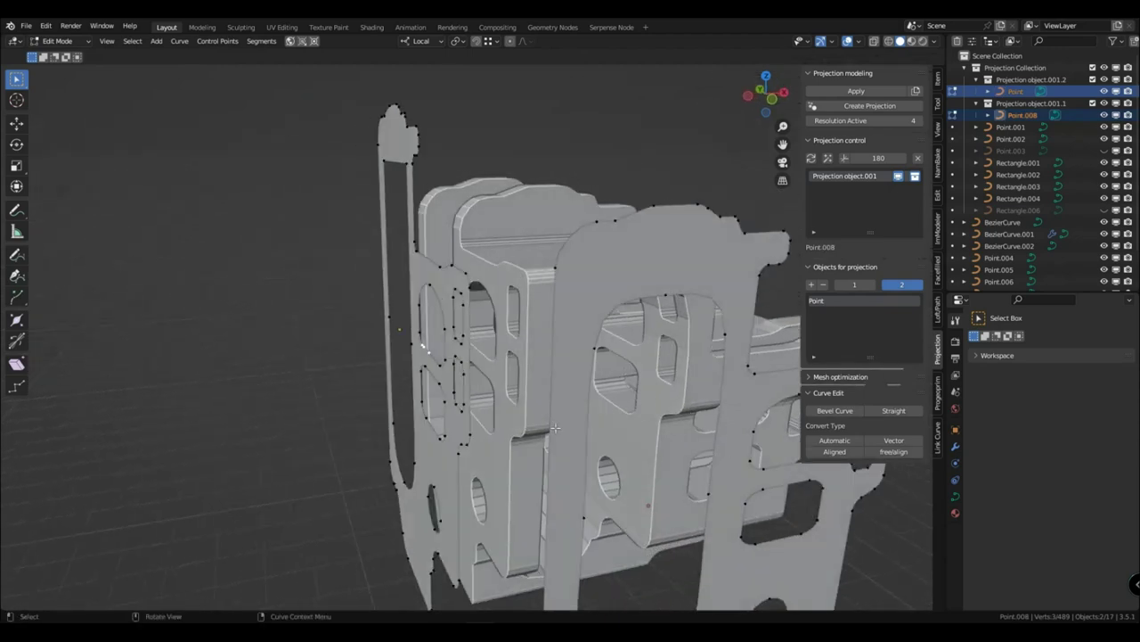
Select the upper rounded opening in the Point.008 profile, hide the projection object's display and scale the opening to 0.760
{"action": "middle_click_drag", "start_coordinate": [554, 429], "coordinate": [451, 377]}
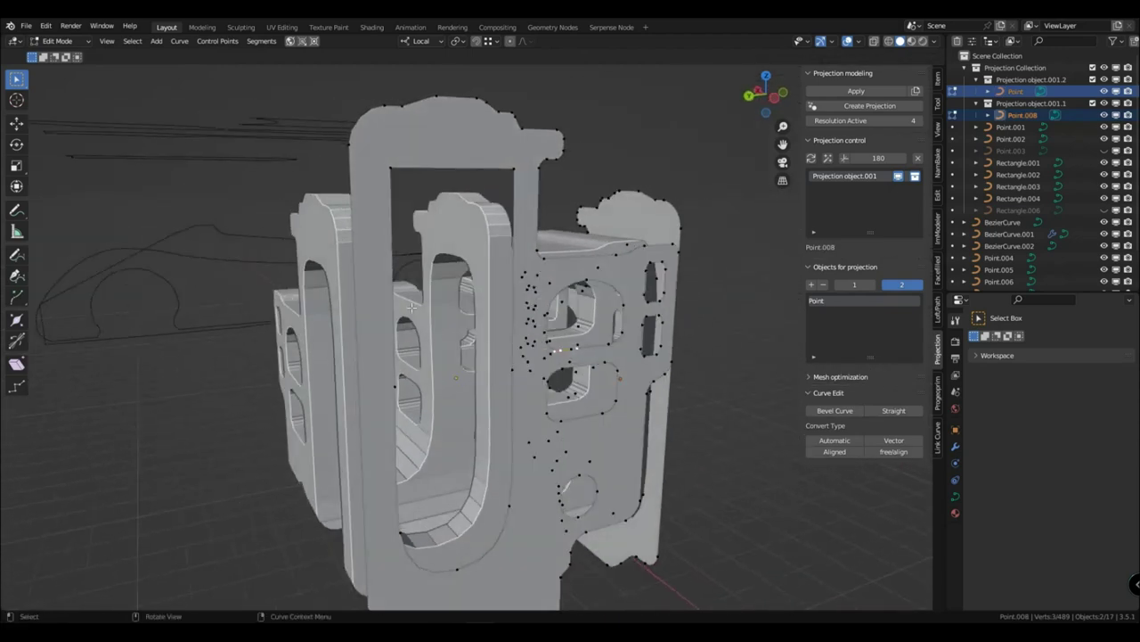
{"action": "middle_click_drag", "start_coordinate": [454, 423], "coordinate": [663, 392]}
{"action": "scroll", "coordinate": [550, 388], "scroll_direction": "up", "scroll_amount": 5}
{"action": "scroll", "coordinate": [614, 392], "scroll_direction": "down", "scroll_amount": 3}
{"action": "key", "text": "s"}
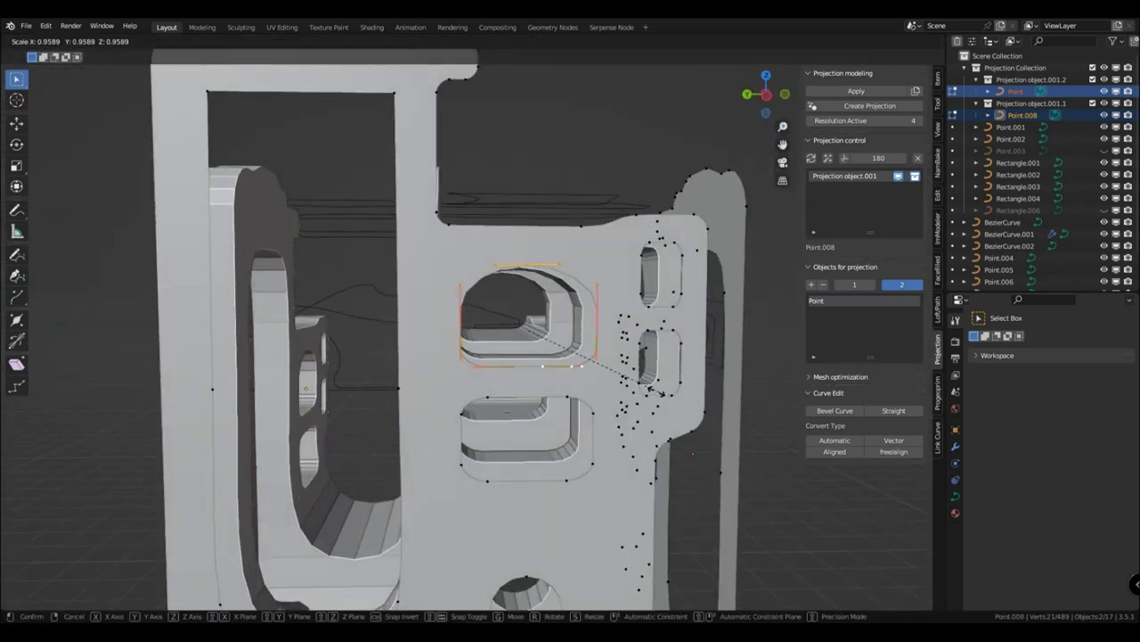
{"action": "right_click", "coordinate": [659, 392]}
{"action": "left_click", "coordinate": [898, 177]}
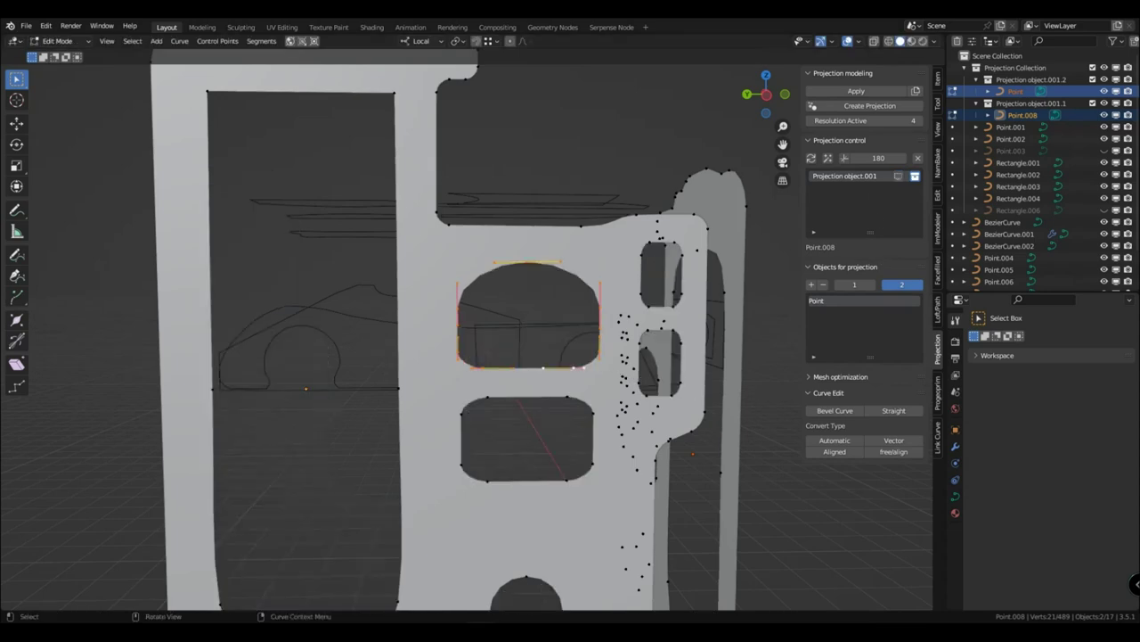
{"action": "key", "text": "s"}
{"action": "left_click", "coordinate": [653, 395]}
Hide the projection object's display, scale the upper opening of Point.008 by 1.281 and leave point editing
{"action": "middle_click_drag", "start_coordinate": [642, 384], "coordinate": [580, 369]}
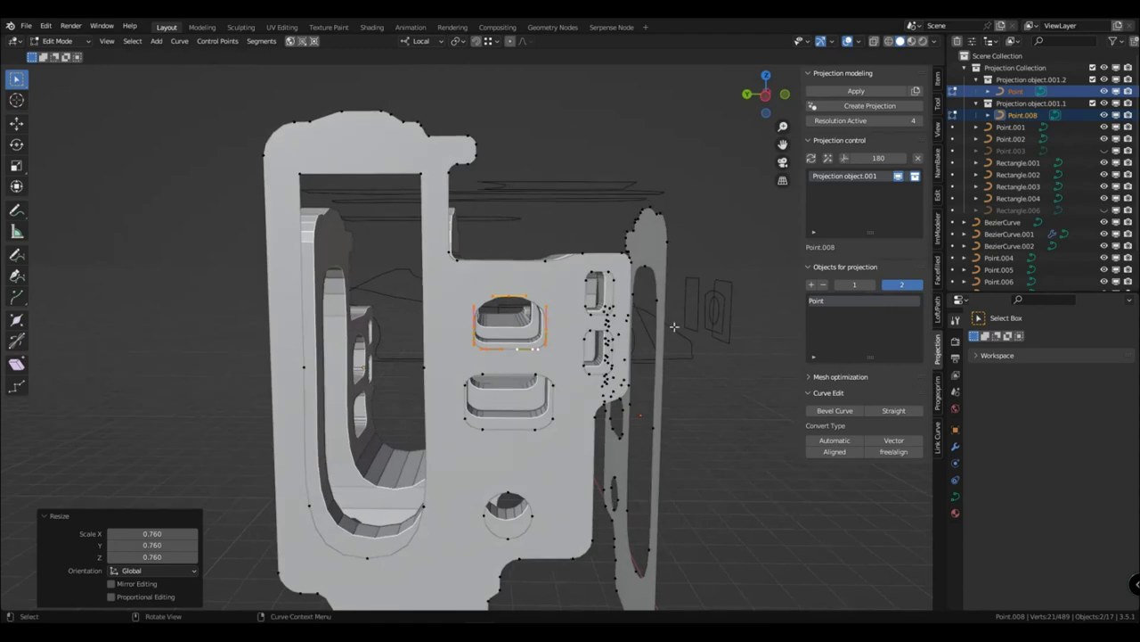
{"action": "left_click", "coordinate": [899, 176]}
{"action": "key", "text": "s"}
{"action": "left_click", "coordinate": [589, 376]}
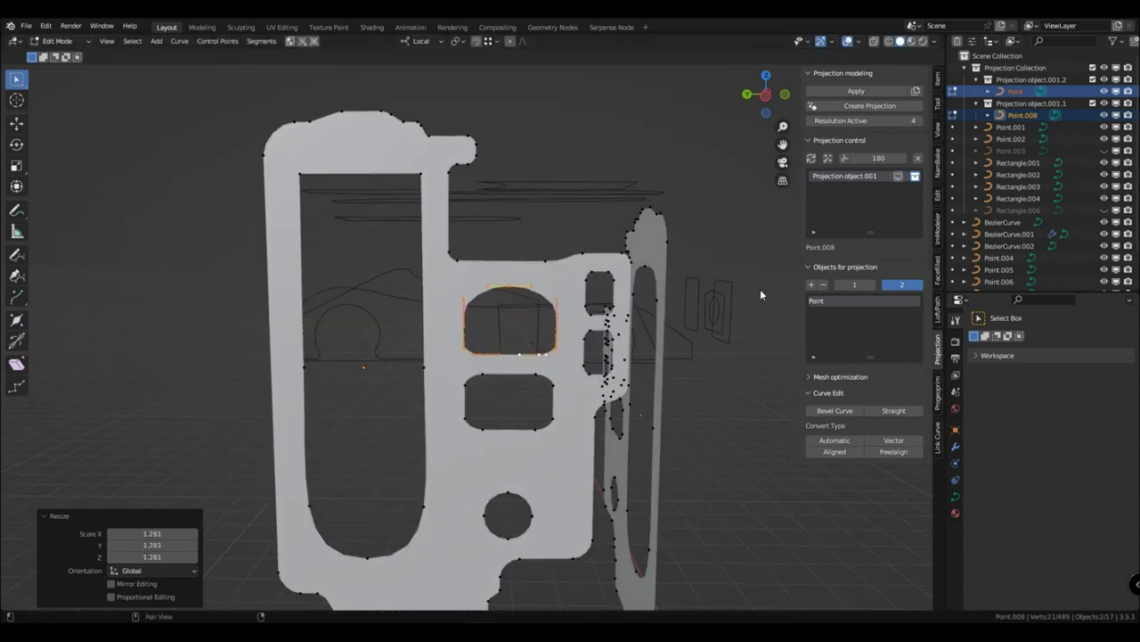
{"action": "middle_click_drag", "start_coordinate": [760, 289], "coordinate": [437, 450]}
{"action": "key", "text": "Tab"}
Select the bracket's Projection object.001 and remove its projection
{"action": "scroll", "coordinate": [584, 391], "scroll_direction": "down", "scroll_amount": 3}
{"action": "left_click", "coordinate": [517, 315]}
{"action": "middle_click_drag", "start_coordinate": [699, 405], "coordinate": [529, 417]}
{"action": "scroll", "coordinate": [658, 447], "scroll_direction": "down", "scroll_amount": 3}
{"action": "scroll", "coordinate": [482, 408], "scroll_direction": "up", "scroll_amount": 3}
{"action": "left_click", "coordinate": [462, 436]}
{"action": "scroll", "coordinate": [529, 417], "scroll_direction": "down", "scroll_amount": 3}
{"action": "scroll", "coordinate": [531, 412], "scroll_direction": "up", "scroll_amount": 2}
{"action": "left_click", "coordinate": [533, 384]}
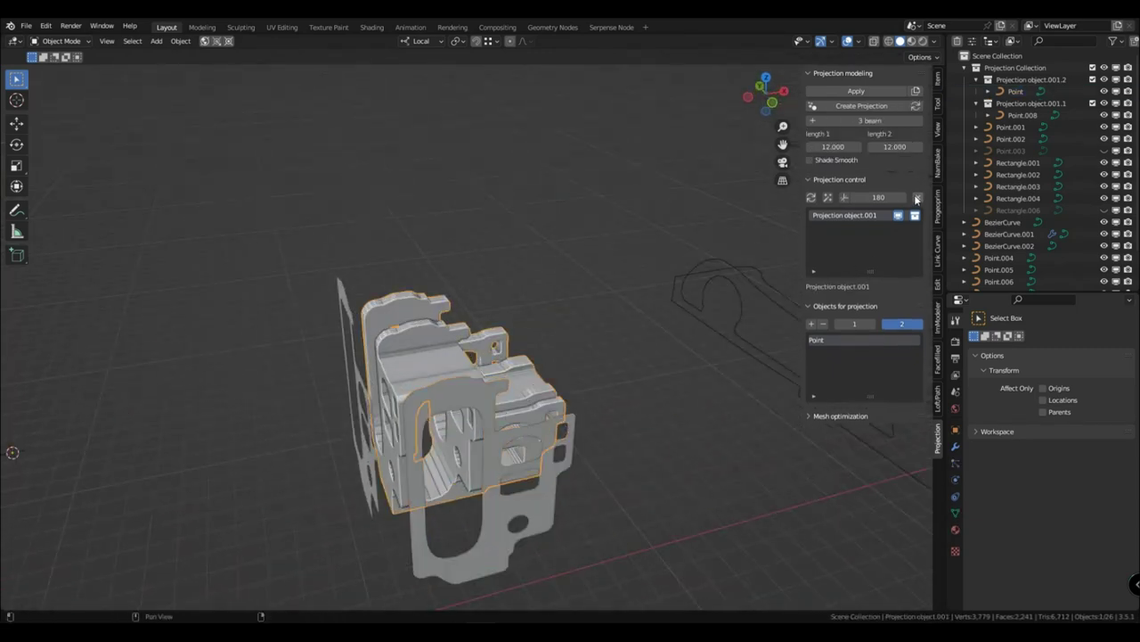
{"action": "left_click", "coordinate": [917, 198]}
Select the car's side-view curves BezierCurve, Point.004 and Point.005 and move them along their local X axis
{"action": "scroll", "coordinate": [559, 341], "scroll_direction": "down", "scroll_amount": 3}
{"action": "middle_click_drag", "start_coordinate": [560, 341], "coordinate": [267, 389], "text": "shift"}
{"action": "left_click_drag", "start_coordinate": [289, 370], "coordinate": [383, 438]}
{"action": "key", "text": "g"}
{"action": "key", "text": "x"}
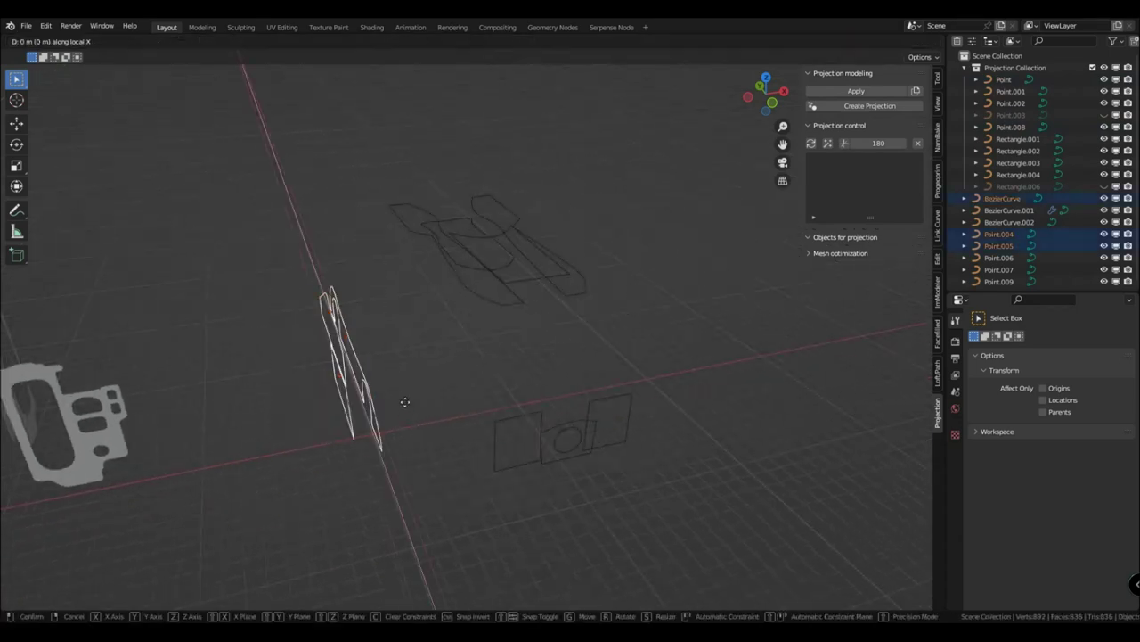
{"action": "key", "text": "x"}
{"action": "left_click", "coordinate": [428, 399]}
Select the car's top-view curves and move them along their local Z axis
{"action": "left_click_drag", "start_coordinate": [431, 167], "coordinate": [580, 318]}
{"action": "key", "text": "g"}
{"action": "key", "text": "z"}
{"action": "key", "text": "z"}
{"action": "left_click", "coordinate": [566, 342]}
Create a projection object from BezierCurve and BezierCurve.001 and set length 1 and length 2 to 12
{"action": "left_click", "coordinate": [478, 347]}
{"action": "middle_click_drag", "start_coordinate": [478, 348], "coordinate": [540, 374]}
{"action": "left_click", "coordinate": [876, 107]}
{"action": "left_click", "coordinate": [833, 147]}
{"action": "type", "text": "12"}
{"action": "left_click", "coordinate": [748, 193]}
{"action": "left_click", "coordinate": [895, 147]}
{"action": "type", "text": "12"}
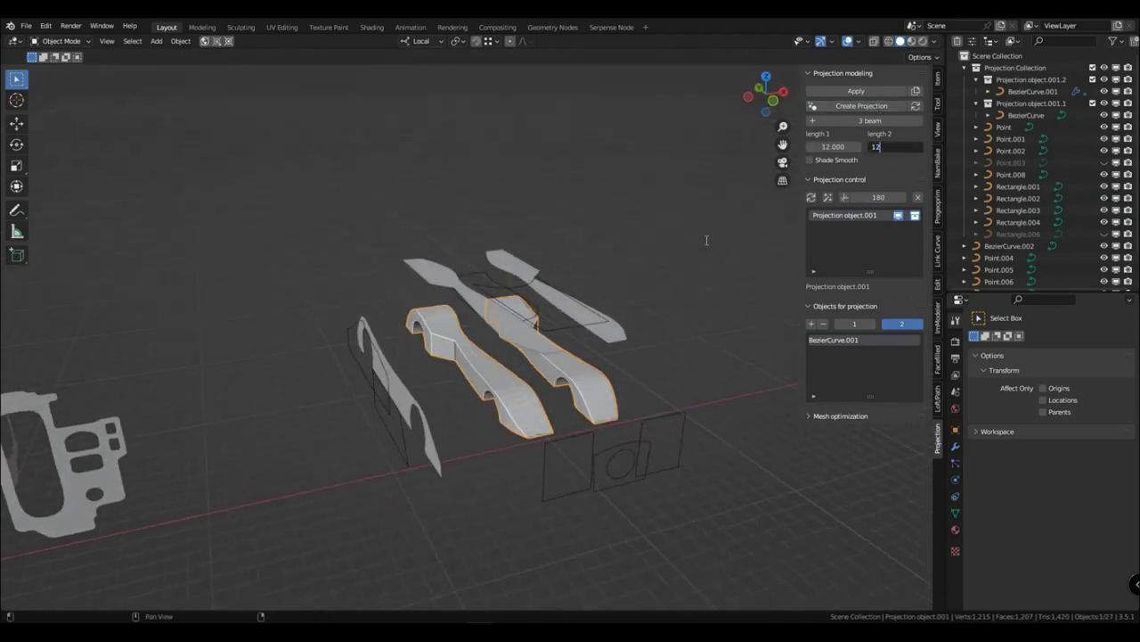
{"action": "key", "text": "Return"}
{"action": "middle_click_drag", "start_coordinate": [647, 357], "coordinate": [461, 447]}
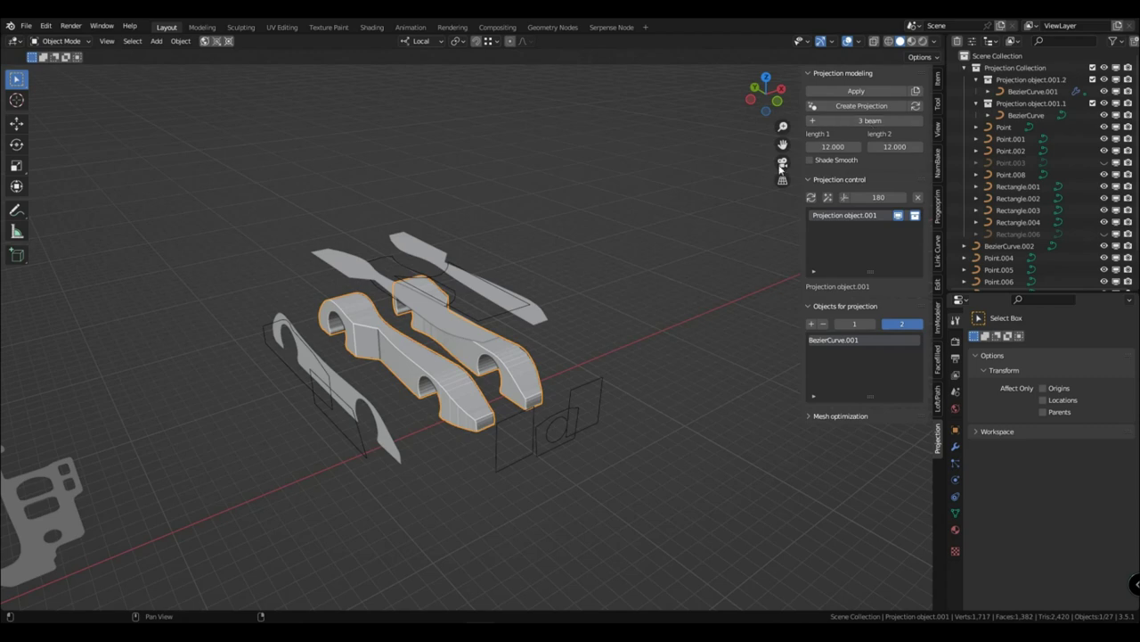
Add the front-view curve BezierCurve.002 to Projection object.001 as a third beam
{"action": "left_click", "coordinate": [512, 418]}
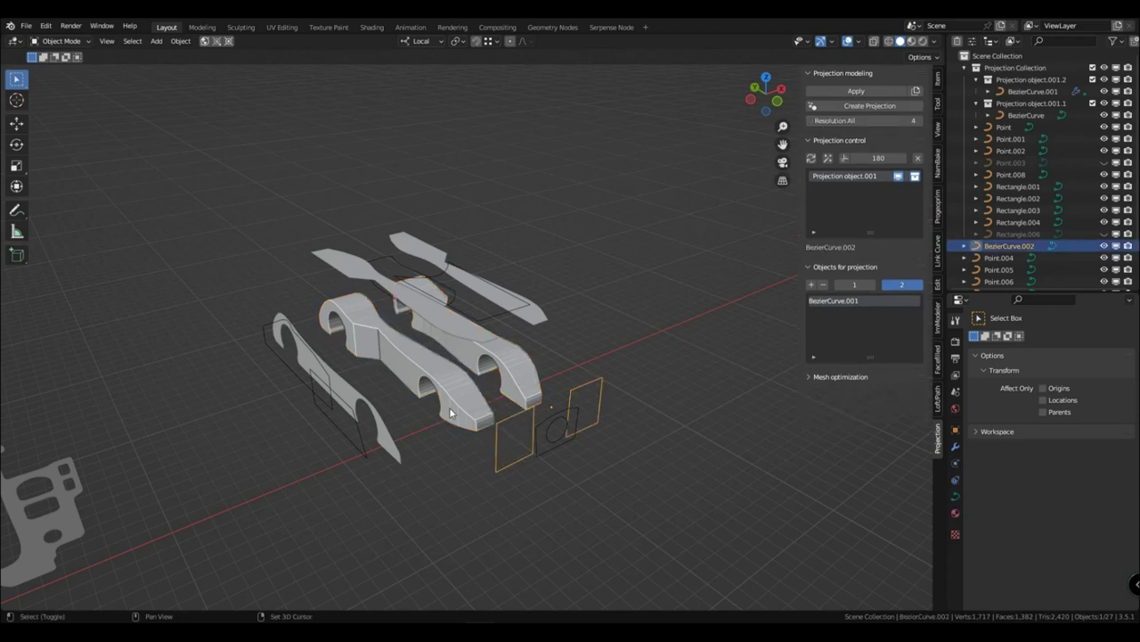
{"action": "left_click", "coordinate": [423, 371], "text": "shift"}
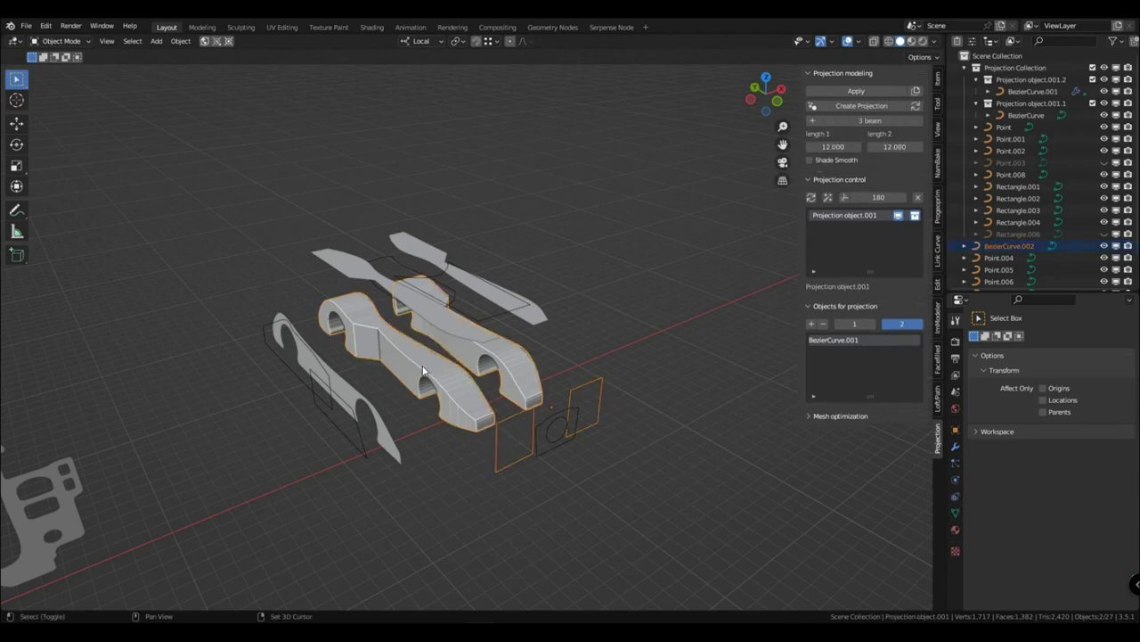
{"action": "left_click", "coordinate": [861, 122]}
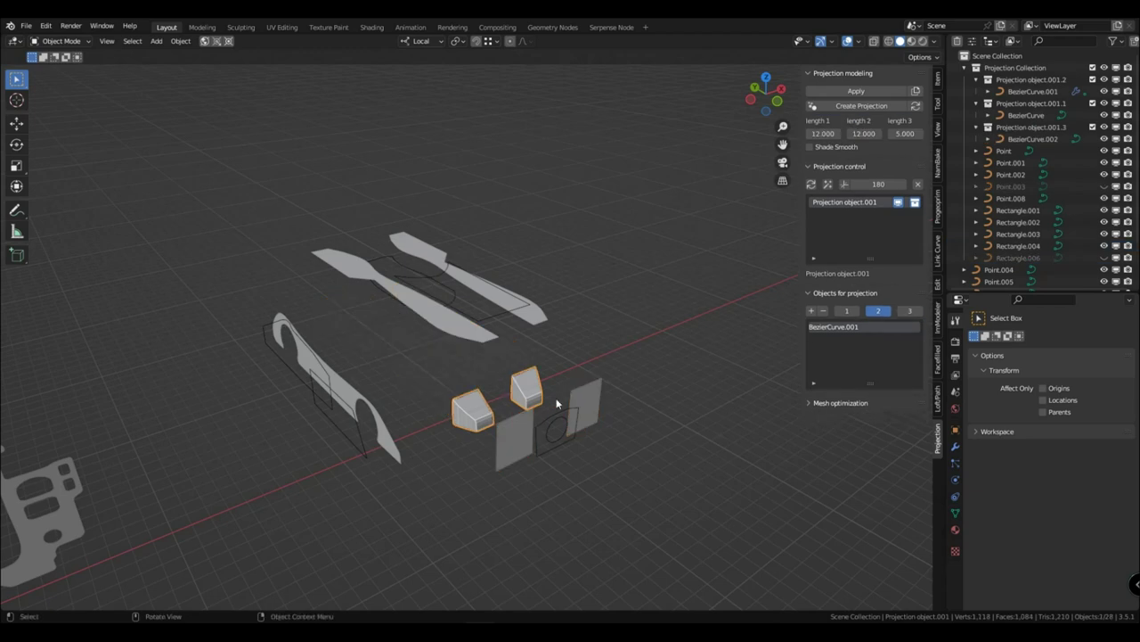
Set length 3 of Projection object.001 to 30
{"action": "left_click", "coordinate": [906, 134]}
{"action": "type", "text": "20"}
{"action": "key", "text": "Return"}
{"action": "left_click", "coordinate": [905, 134]}
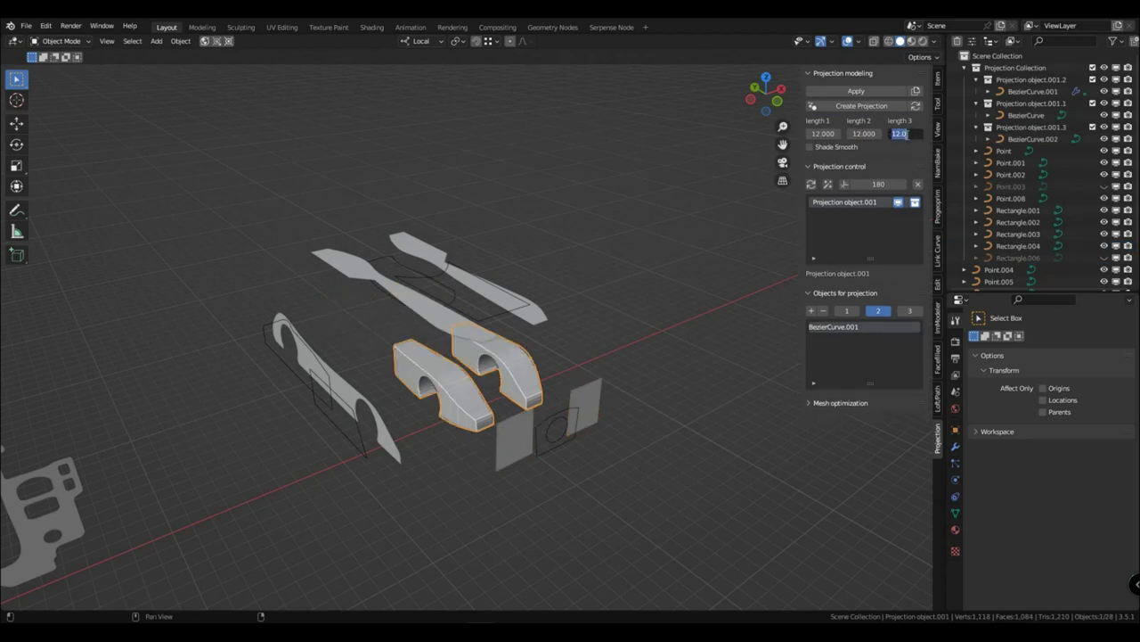
{"action": "type", "text": "30"}
{"action": "key", "text": "Return"}
{"action": "scroll", "coordinate": [676, 218], "scroll_direction": "up", "scroll_amount": 2}
{"action": "middle_click_drag", "start_coordinate": [339, 343], "coordinate": [463, 462]}
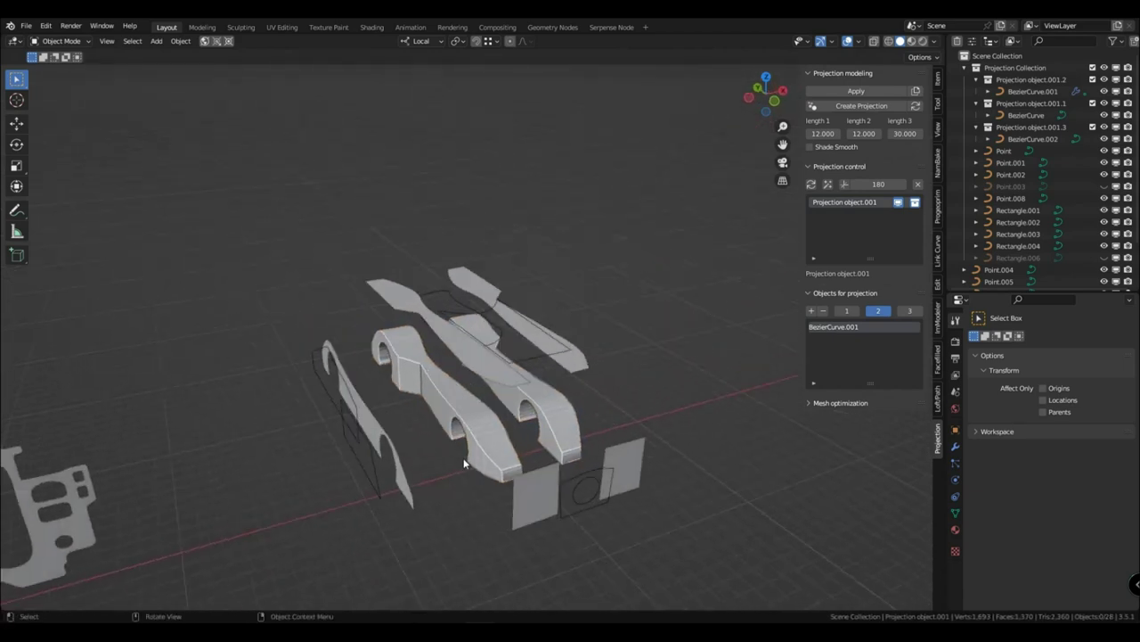
Create a projection object from Point.004 and Point.006 and set length 1 and length 2 to 12
{"action": "left_click", "coordinate": [376, 491]}
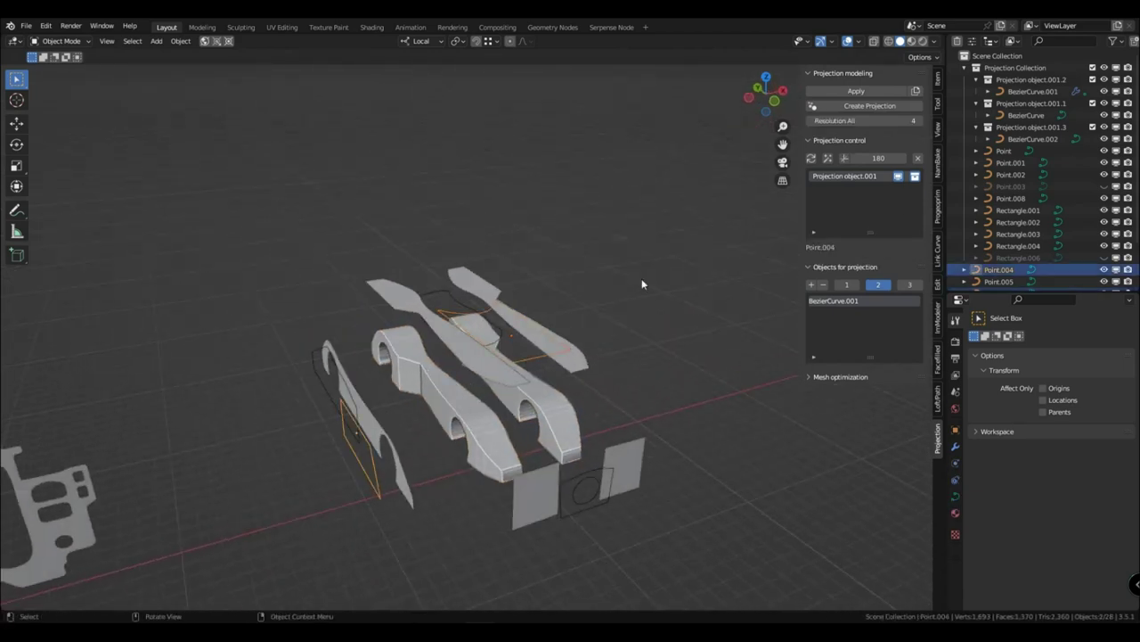
{"action": "left_click", "coordinate": [853, 107]}
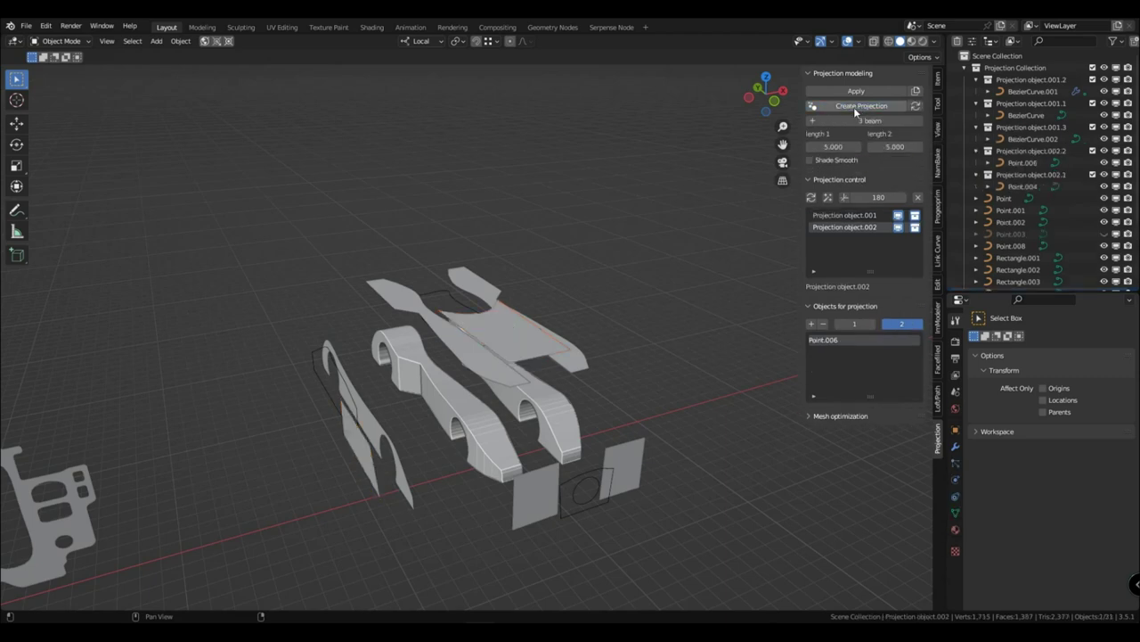
{"action": "key", "text": "Tab"}
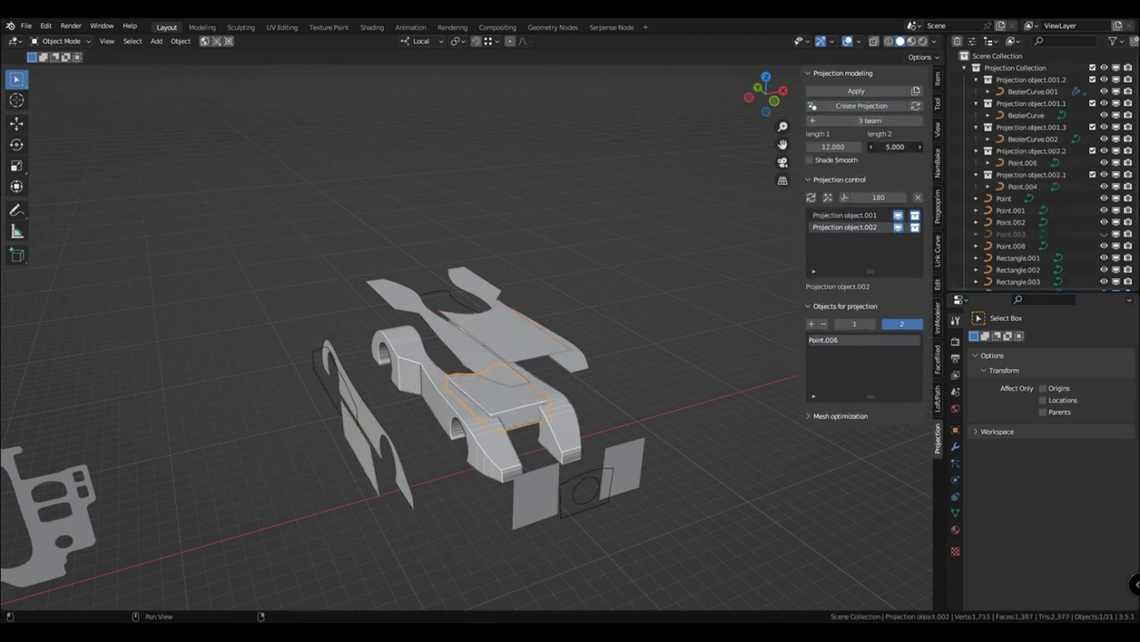
{"action": "type", "text": "12"}
{"action": "key", "text": "Return"}
{"action": "scroll", "coordinate": [702, 235], "scroll_direction": "down", "scroll_amount": 3}
{"action": "middle_click_drag", "start_coordinate": [540, 382], "coordinate": [497, 416]}
{"action": "scroll", "coordinate": [495, 415], "scroll_direction": "up", "scroll_amount": 5}
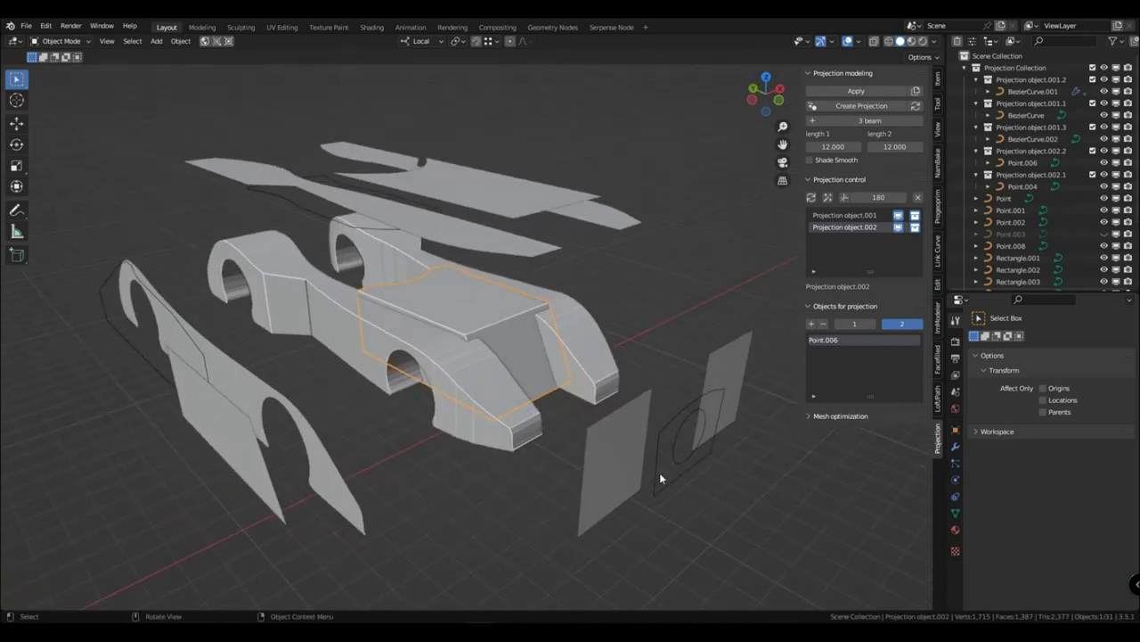
Add the front curve Point.009 to Projection object.002 as a third beam with length 3 set to 12
{"action": "left_click", "coordinate": [664, 468]}
{"action": "left_click", "coordinate": [458, 313], "text": "shift"}
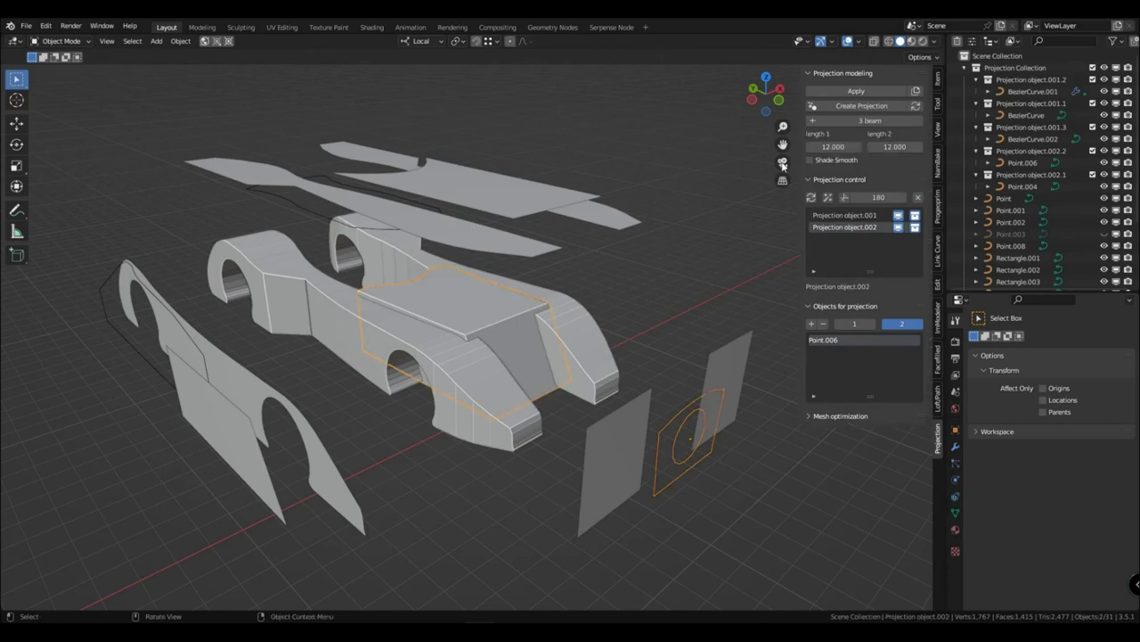
{"action": "left_click", "coordinate": [860, 121]}
{"action": "key", "text": "Return"}
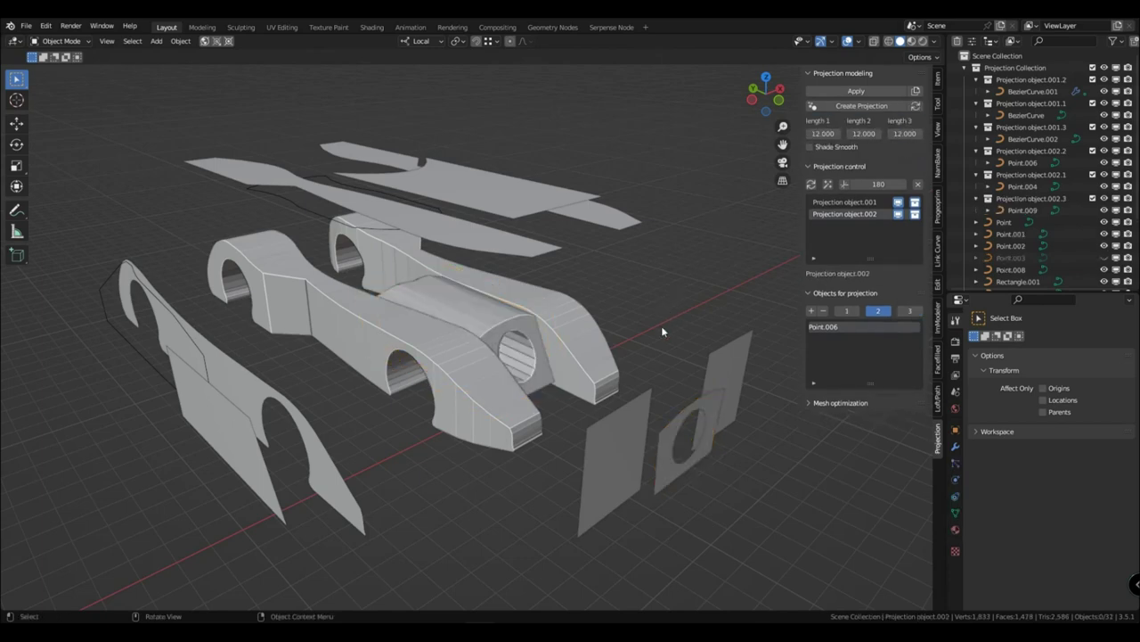
{"action": "middle_click_drag", "start_coordinate": [661, 325], "coordinate": [577, 375]}
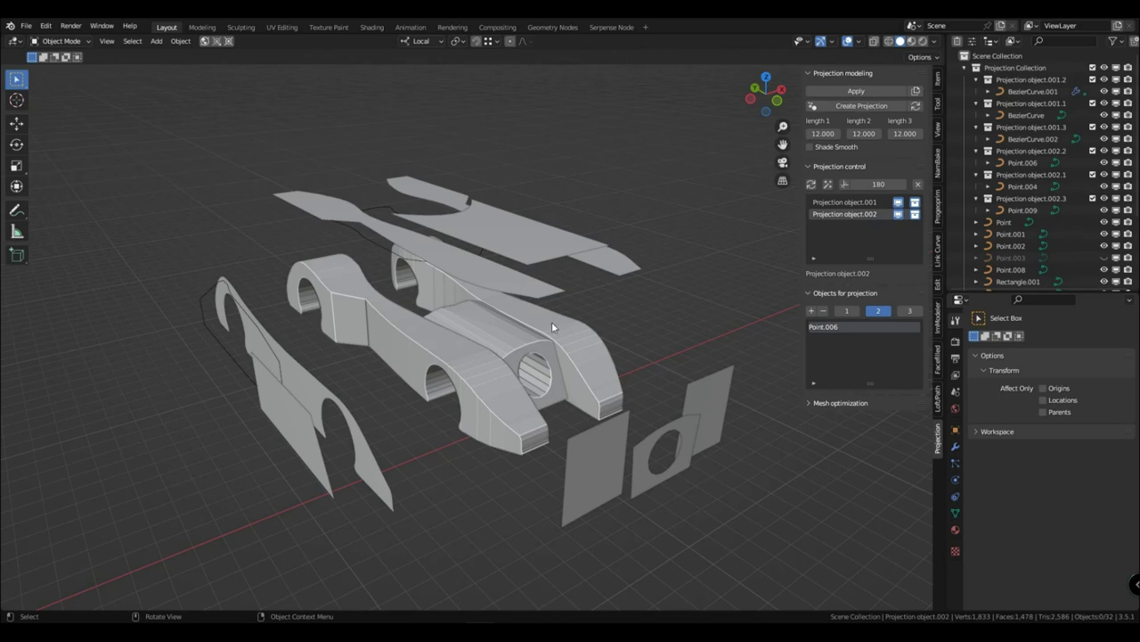
Lower the upper points of the Point.009 profile by about 0.07 m along global Z
{"action": "left_click", "coordinate": [682, 432]}
{"action": "key", "text": "Tab"}
{"action": "key", "text": "g"}
{"action": "key", "text": "z"}
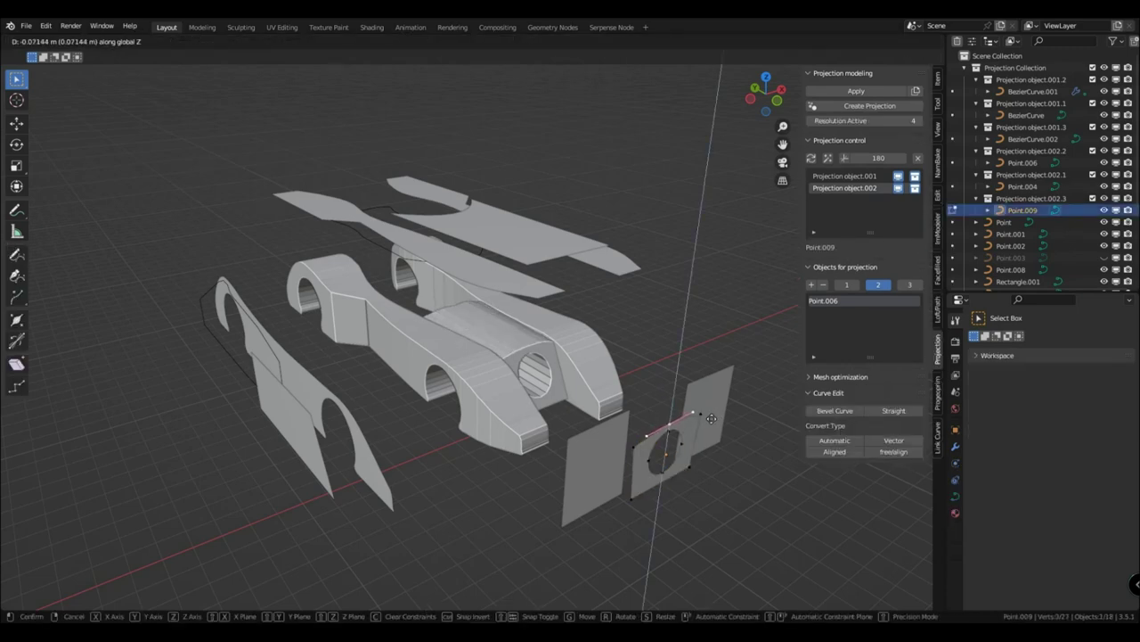
{"action": "left_click", "coordinate": [712, 418]}
{"action": "key", "text": "Tab"}
Create a projection object for the cabin from Point.005 and Point.007 with both lengths set to 12
{"action": "middle_click_drag", "start_coordinate": [655, 347], "coordinate": [349, 375]}
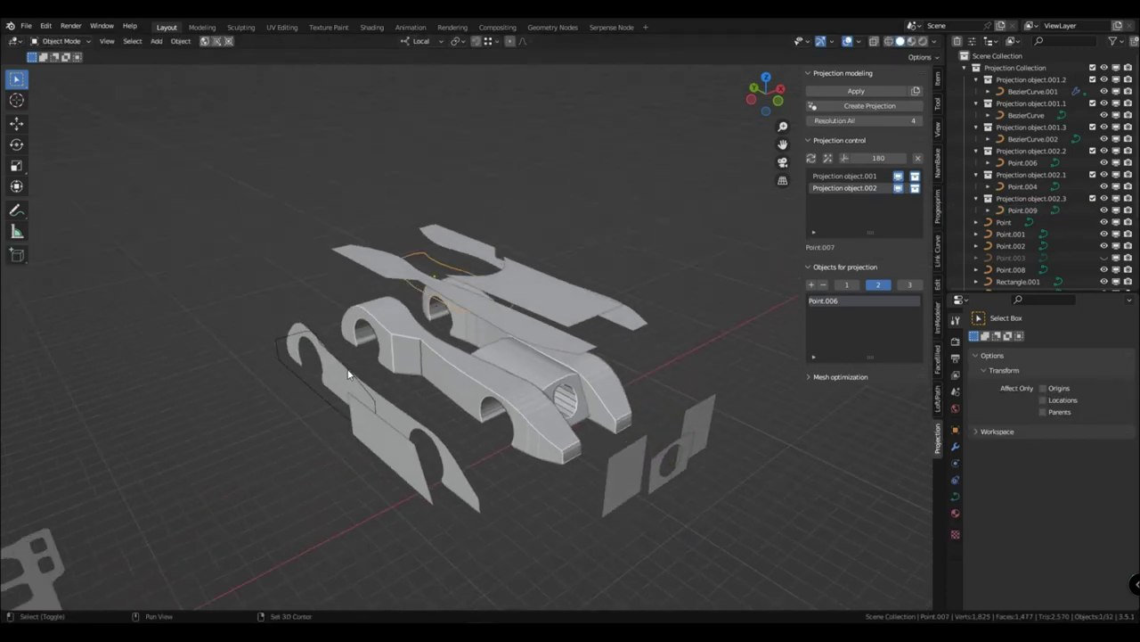
{"action": "left_click", "coordinate": [866, 105]}
{"action": "middle_click_drag", "start_coordinate": [695, 219], "coordinate": [477, 294]}
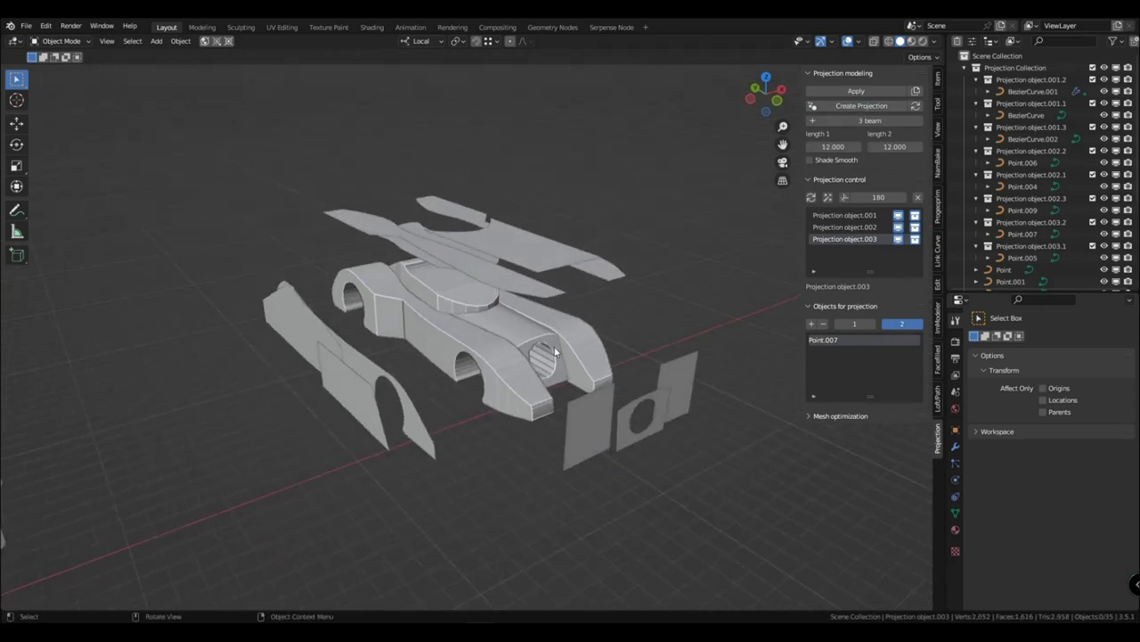
Toggle the profile collections to isolate the curves of Projection object.002, Projection object.003 and finally Projection object.001
{"action": "left_click", "coordinate": [853, 215]}
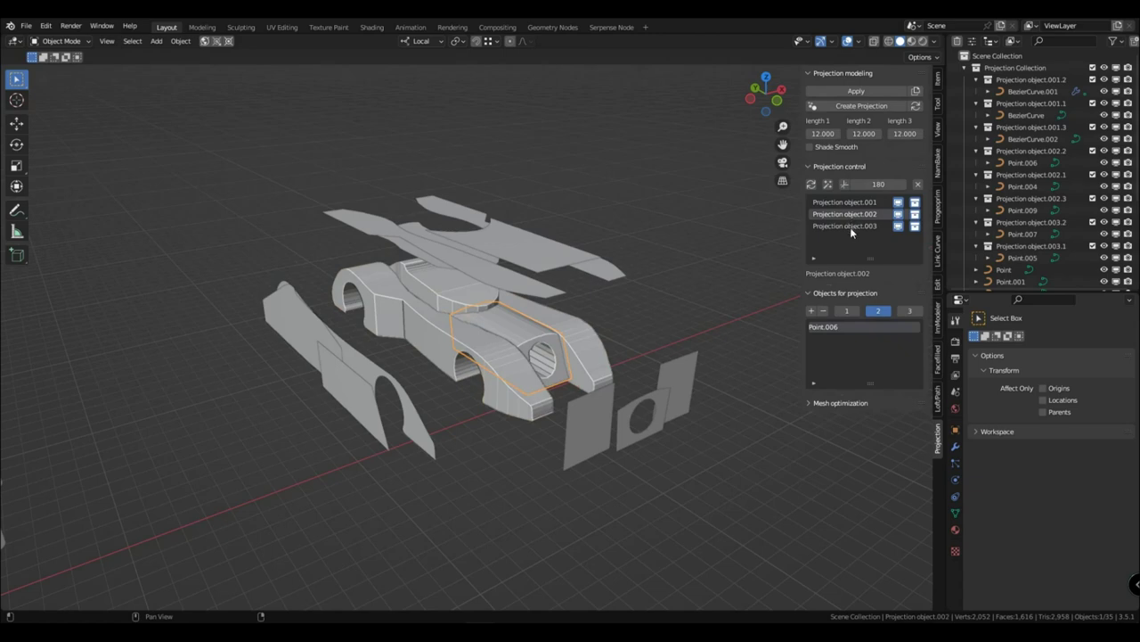
{"action": "left_click", "coordinate": [846, 223]}
{"action": "left_click", "coordinate": [914, 226]}
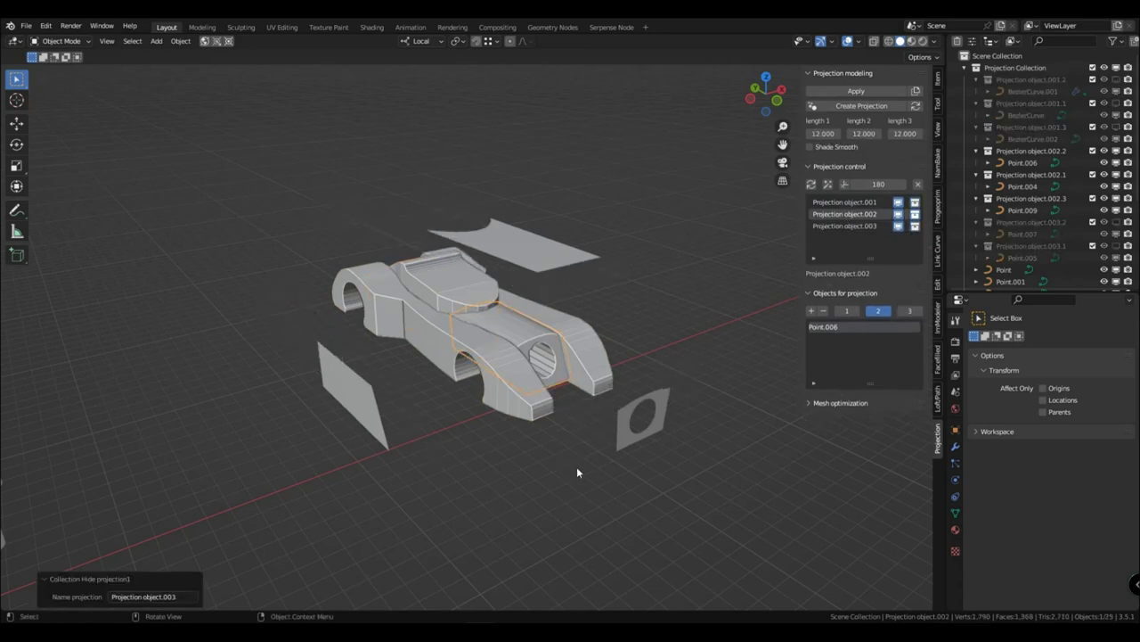
{"action": "left_click", "coordinate": [898, 215]}
{"action": "left_click", "coordinate": [918, 217]}
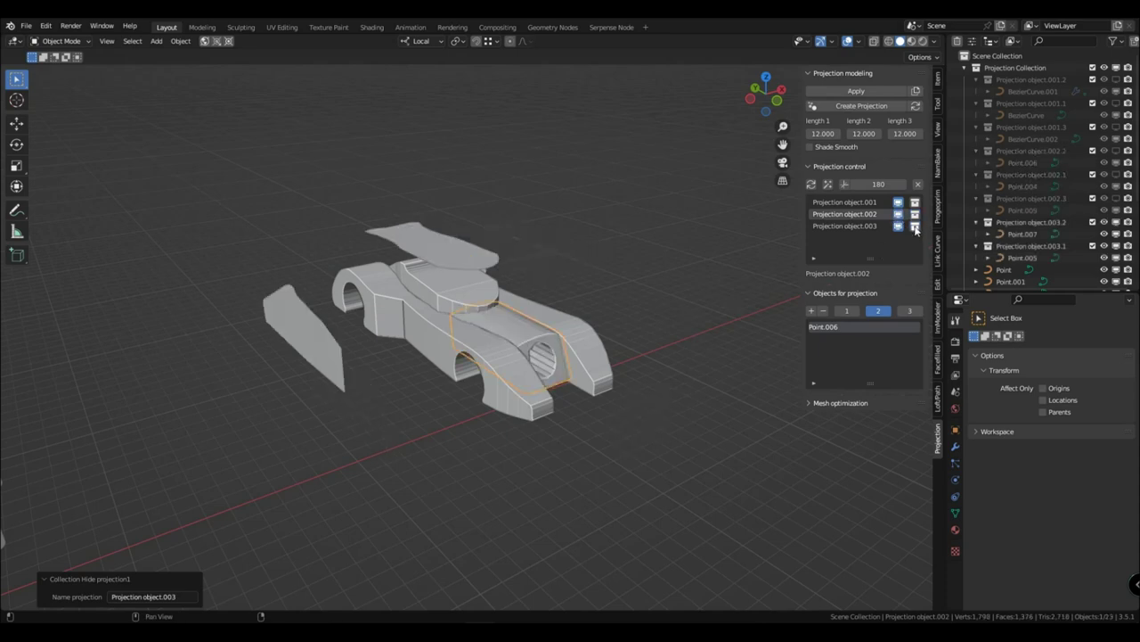
{"action": "left_click", "coordinate": [915, 228]}
{"action": "left_click", "coordinate": [915, 203]}
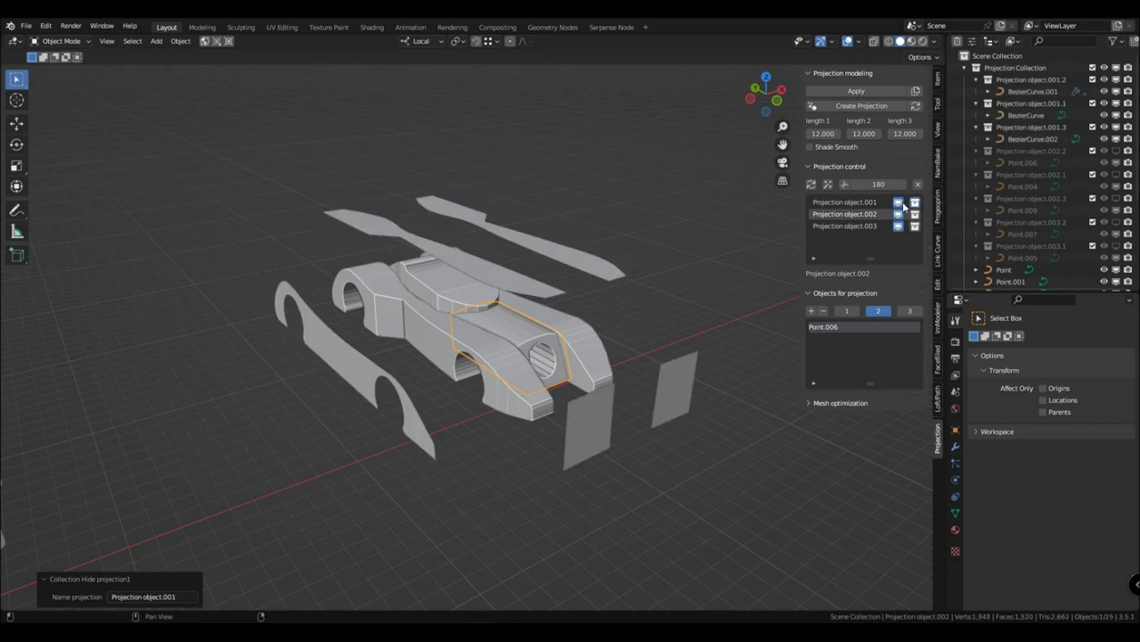
Examine the profiles assigned to beams 1, 2 and 3 of Projection object.001, selecting each in turn
{"action": "left_click", "coordinate": [847, 311]}
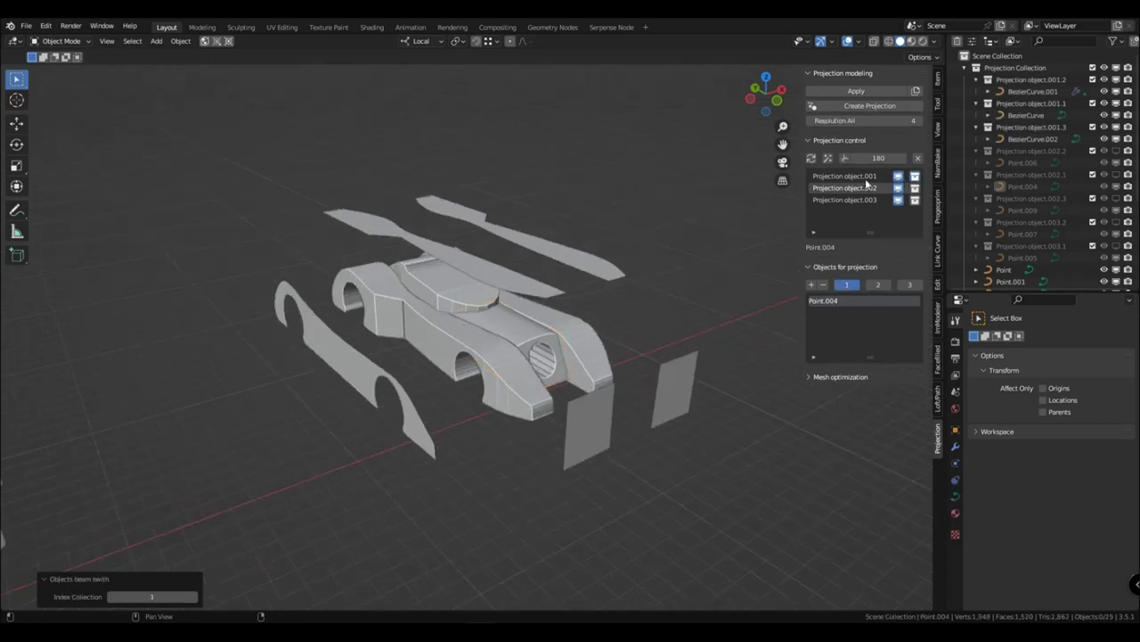
{"action": "left_click", "coordinate": [864, 177]}
{"action": "left_click", "coordinate": [824, 328]}
{"action": "left_click", "coordinate": [878, 286]}
{"action": "left_click", "coordinate": [848, 302]}
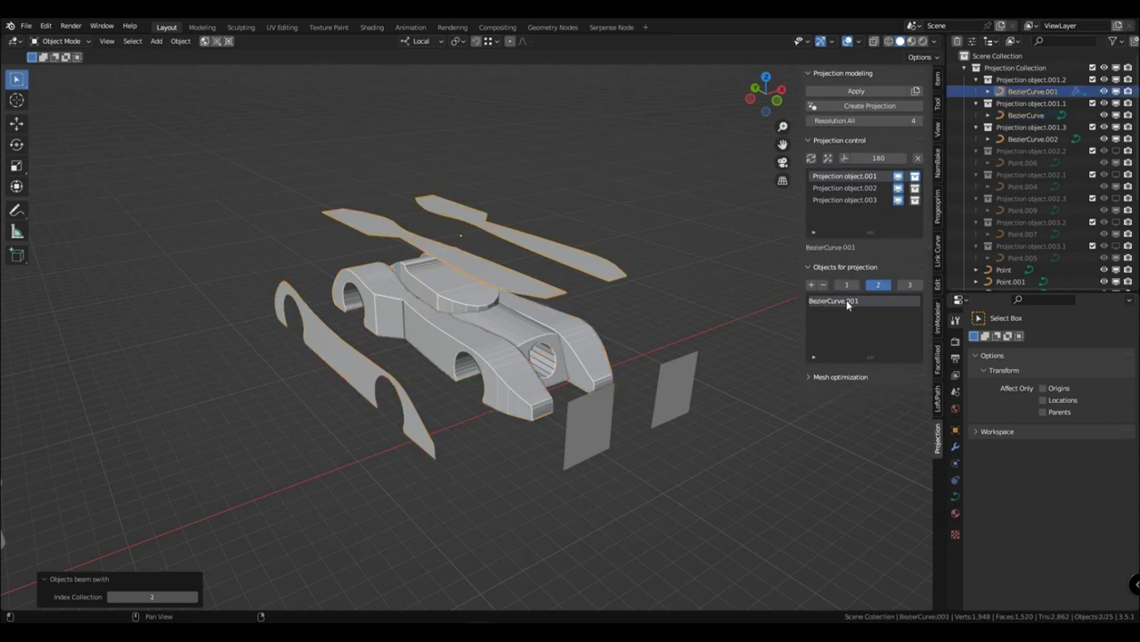
{"action": "left_click", "coordinate": [909, 285]}
{"action": "left_click", "coordinate": [855, 302]}
{"action": "left_click", "coordinate": [846, 284]}
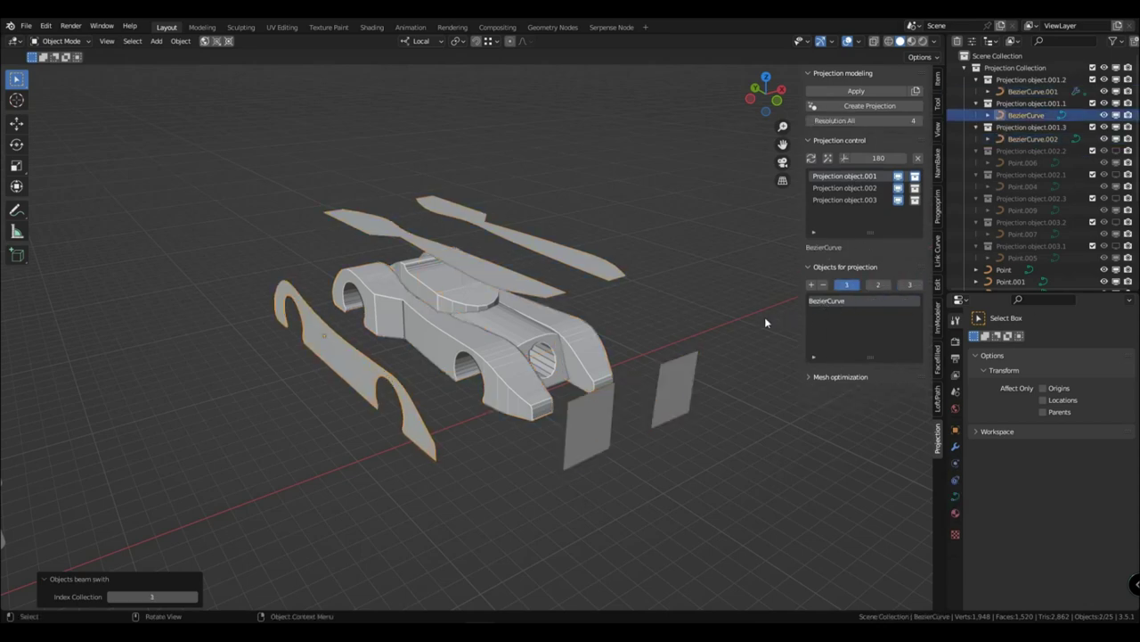
{"action": "left_click", "coordinate": [855, 306]}
Remove BezierCurve.002 from beam 3 of Projection object.001 and add it back
{"action": "left_click", "coordinate": [824, 285]}
{"action": "middle_click_drag", "start_coordinate": [629, 378], "coordinate": [604, 381]}
{"action": "left_click", "coordinate": [812, 285]}
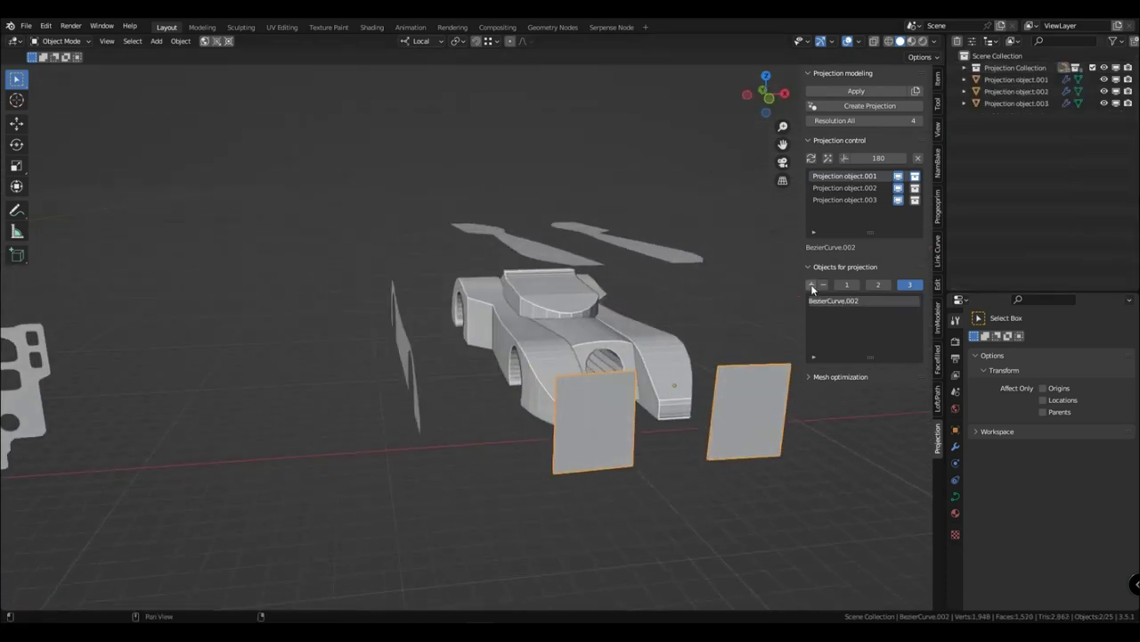
Isolate the profile curves of Projection object.002 and remove Point.009 from its third beam
{"action": "middle_click_drag", "start_coordinate": [744, 307], "coordinate": [793, 316]}
{"action": "left_click", "coordinate": [916, 188]}
{"action": "left_click", "coordinate": [867, 190]}
{"action": "left_click", "coordinate": [694, 406]}
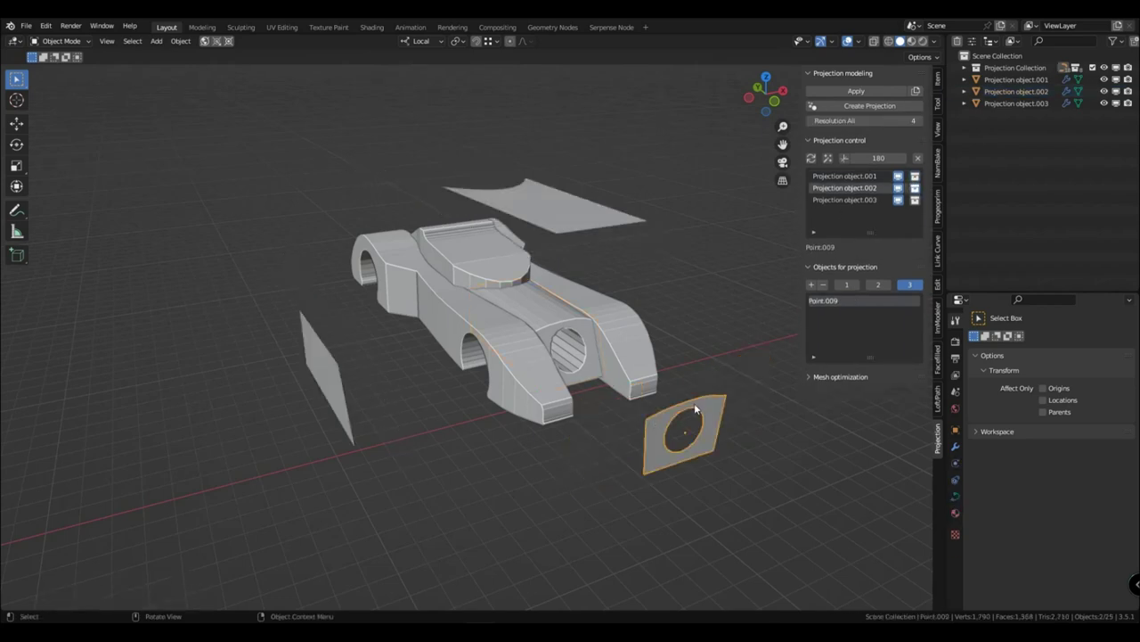
{"action": "left_click", "coordinate": [860, 188]}
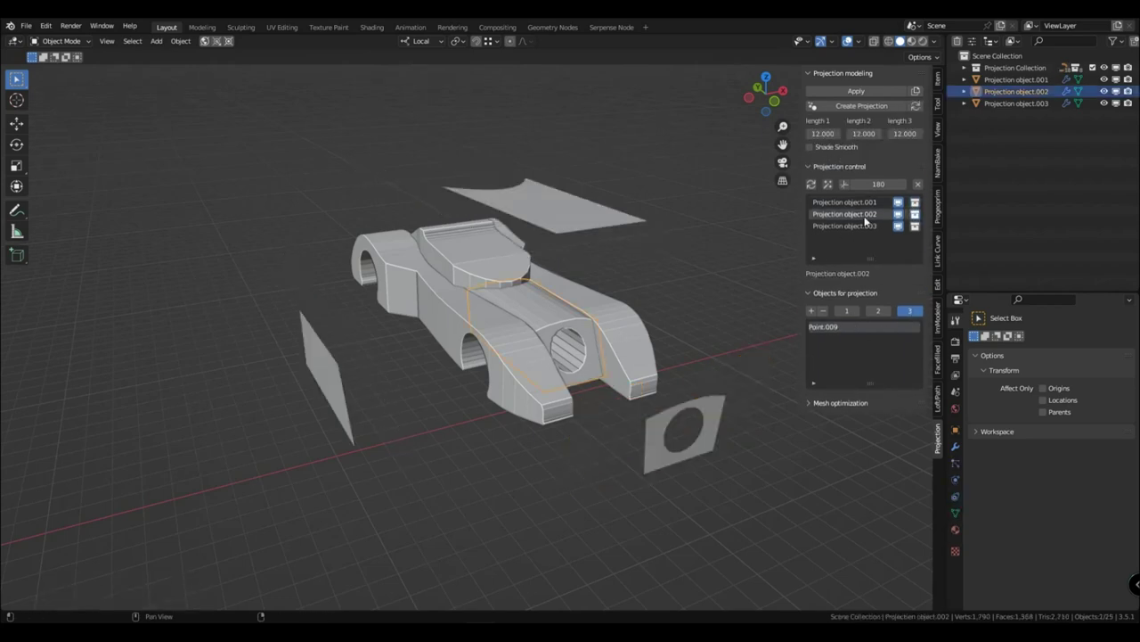
{"action": "left_click", "coordinate": [905, 311]}
{"action": "left_click", "coordinate": [824, 286]}
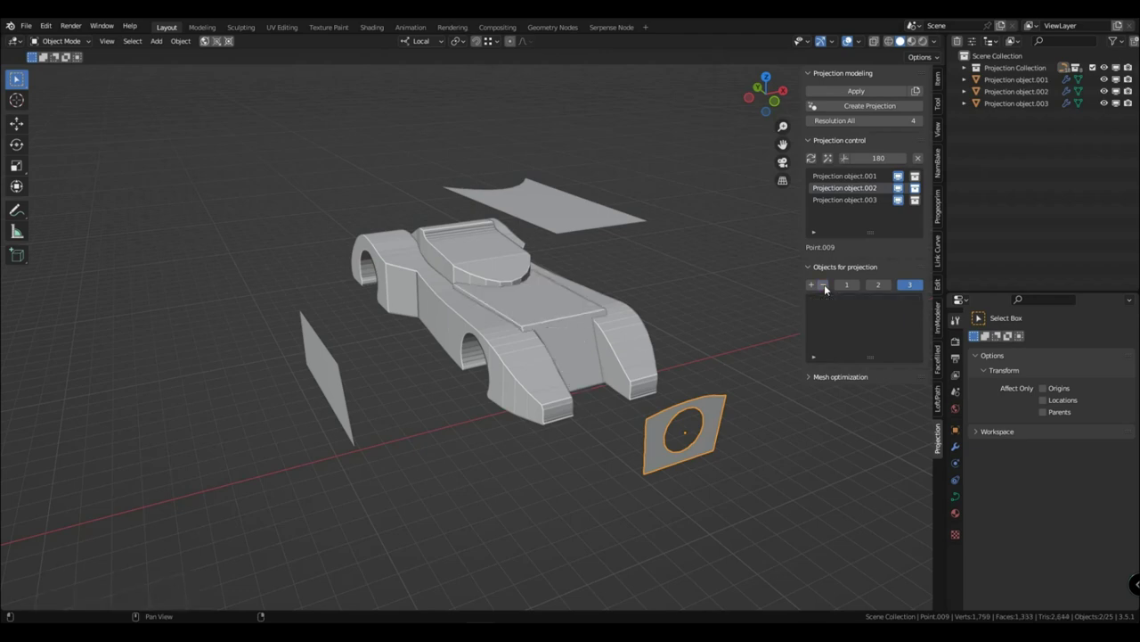
Add Point.009 back to beam 3 of Projection object.002, and remove and re-add Point.006 in beam 2
{"action": "left_click", "coordinate": [811, 285]}
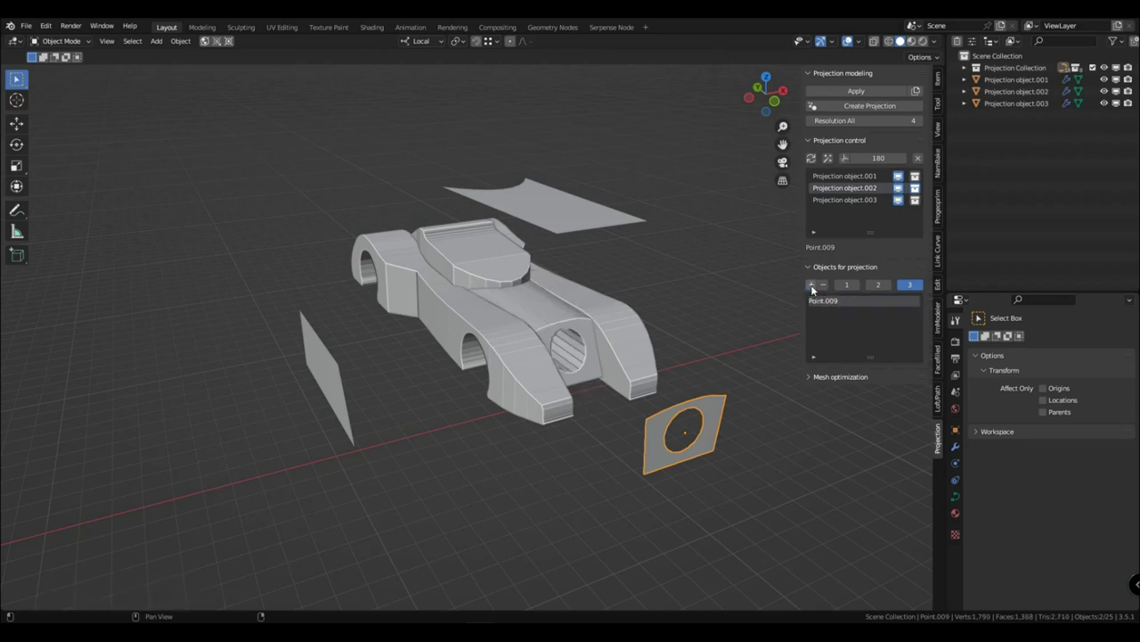
{"action": "left_click", "coordinate": [879, 284]}
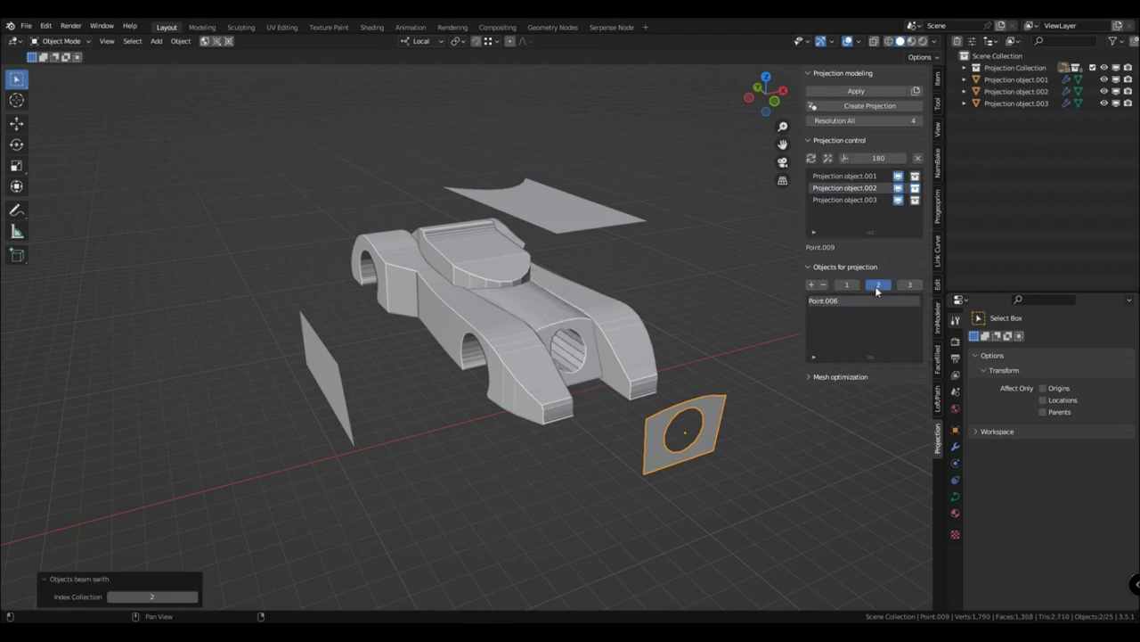
{"action": "left_click", "coordinate": [824, 285]}
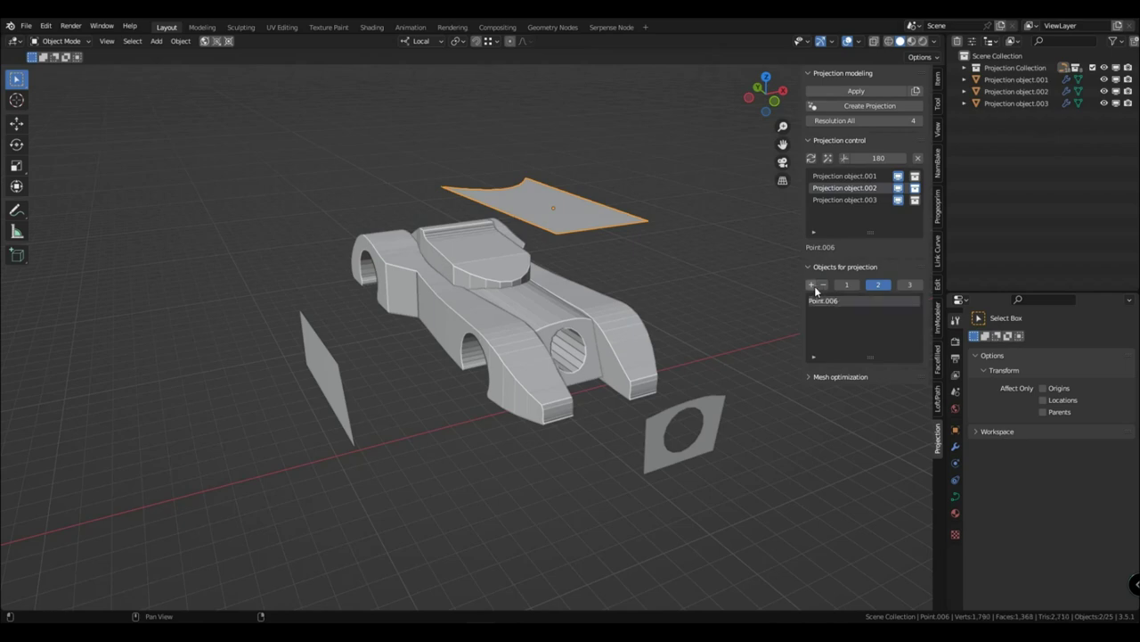
Remove Point.004 from beam 1 of Projection object.002 and add it back, doing this twice
{"action": "left_click", "coordinate": [846, 284]}
{"action": "left_click", "coordinate": [823, 285]}
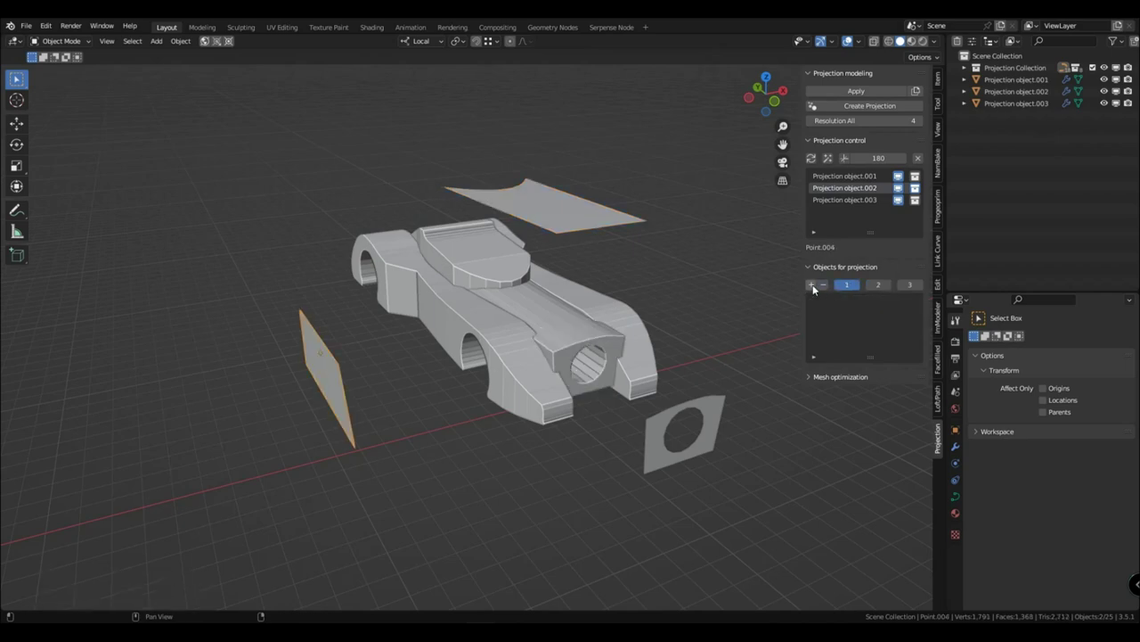
{"action": "left_click", "coordinate": [812, 285]}
{"action": "left_click", "coordinate": [824, 285]}
{"action": "left_click", "coordinate": [811, 285]}
{"action": "scroll", "coordinate": [583, 355], "scroll_direction": "down", "scroll_amount": 1}
{"action": "middle_click_drag", "start_coordinate": [581, 355], "coordinate": [638, 392]}
{"action": "left_click", "coordinate": [655, 387]}
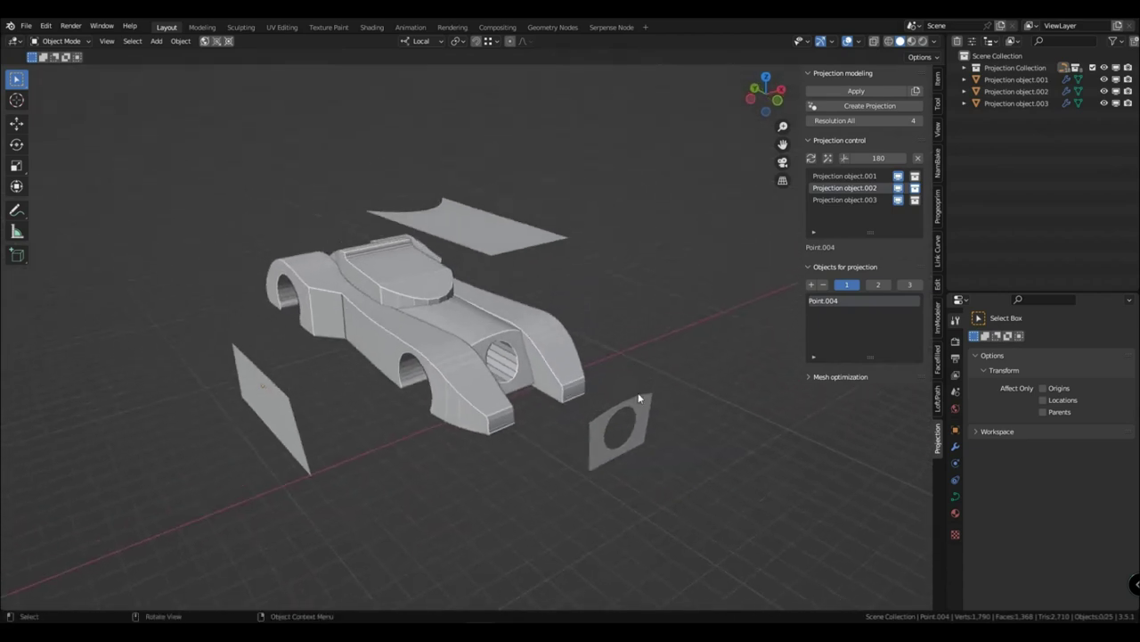
Turn on wireframe display for Projection object.001, the car's outer body
{"action": "left_click", "coordinate": [466, 416]}
{"action": "scroll", "coordinate": [468, 417], "scroll_direction": "up", "scroll_amount": 1}
{"action": "key", "text": "q"}
{"action": "left_click", "coordinate": [483, 422]}
{"action": "left_click", "coordinate": [362, 433]}
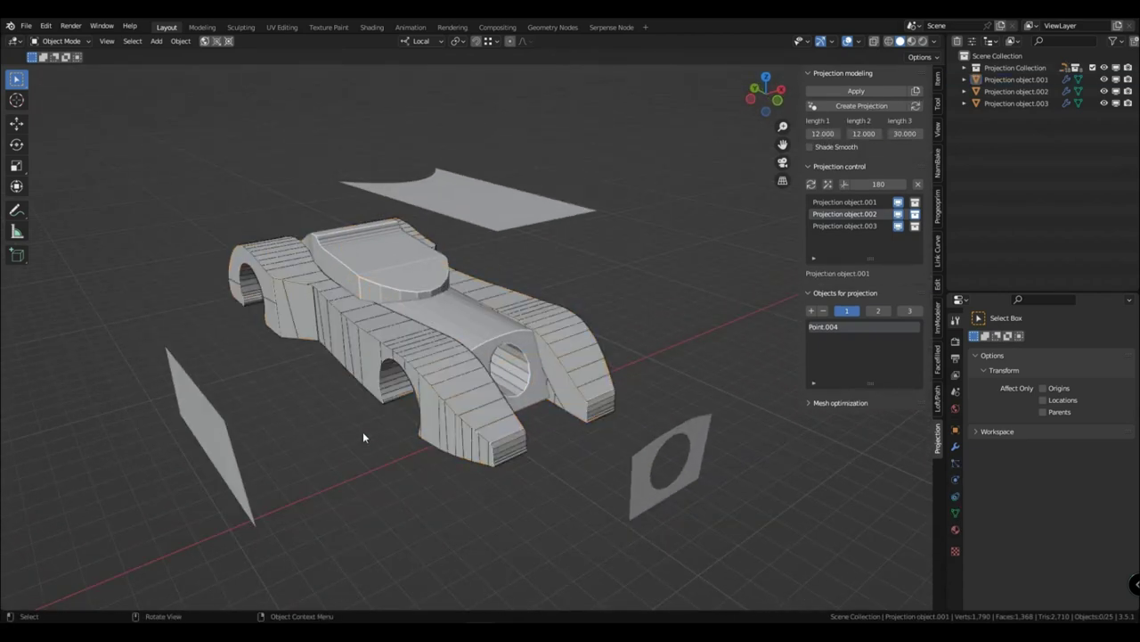
Create an applied mesh copy of Projection object.001, place it above the car and delete it
{"action": "middle_click_drag", "start_coordinate": [362, 437], "coordinate": [278, 295]}
{"action": "left_click", "coordinate": [278, 295]}
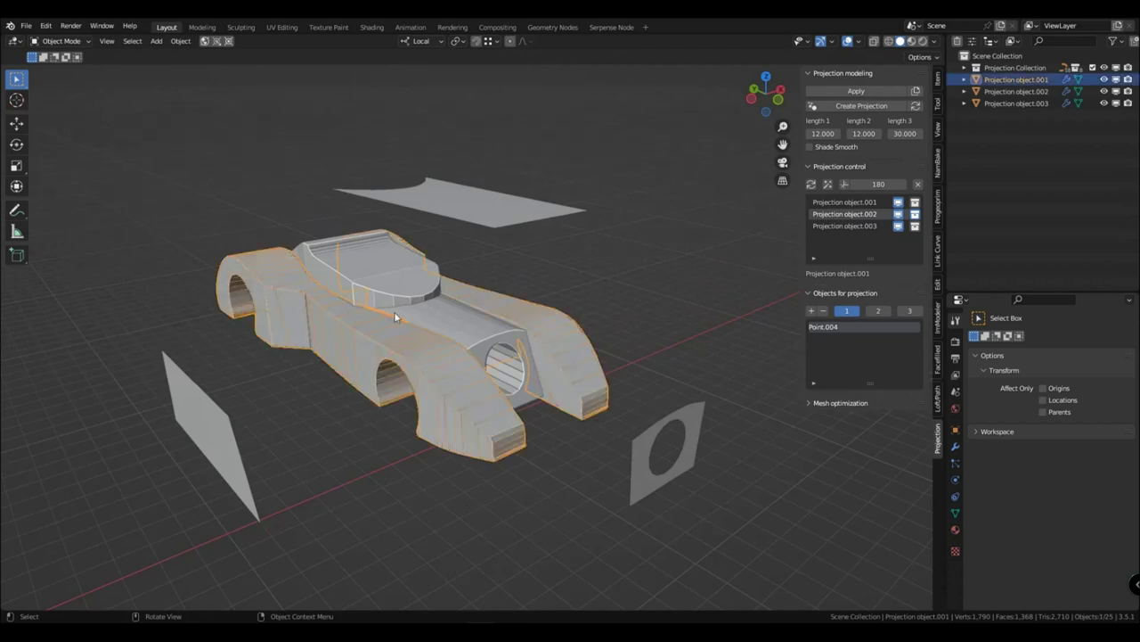
{"action": "left_click", "coordinate": [915, 91]}
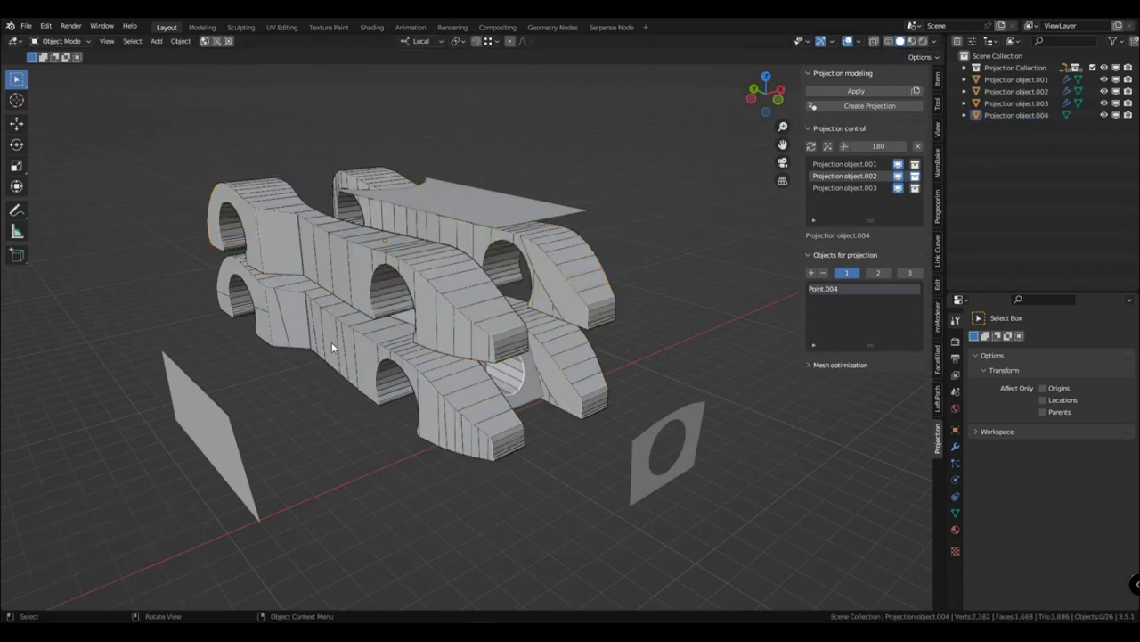
{"action": "left_click", "coordinate": [363, 269]}
{"action": "key", "text": "Delete"}
{"action": "key", "text": "ctrl+z"}
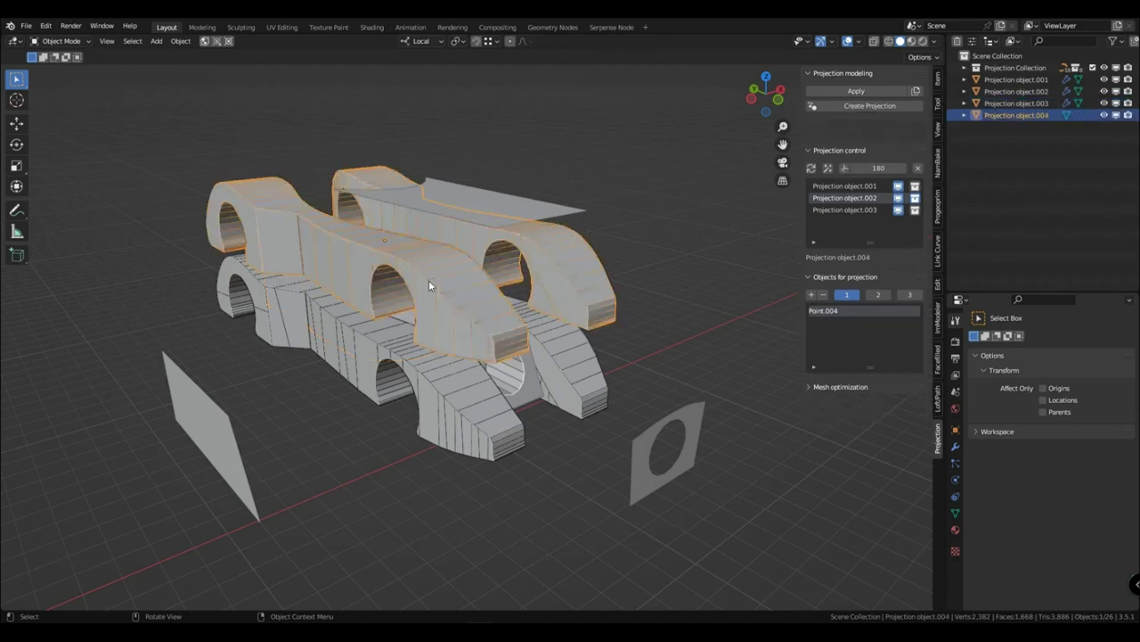
{"action": "key", "text": "Delete"}
Remesh Projection object.001 with an octree depth of 6 and a scale of 0.990
{"action": "left_click", "coordinate": [381, 355]}
{"action": "left_click", "coordinate": [817, 404]}
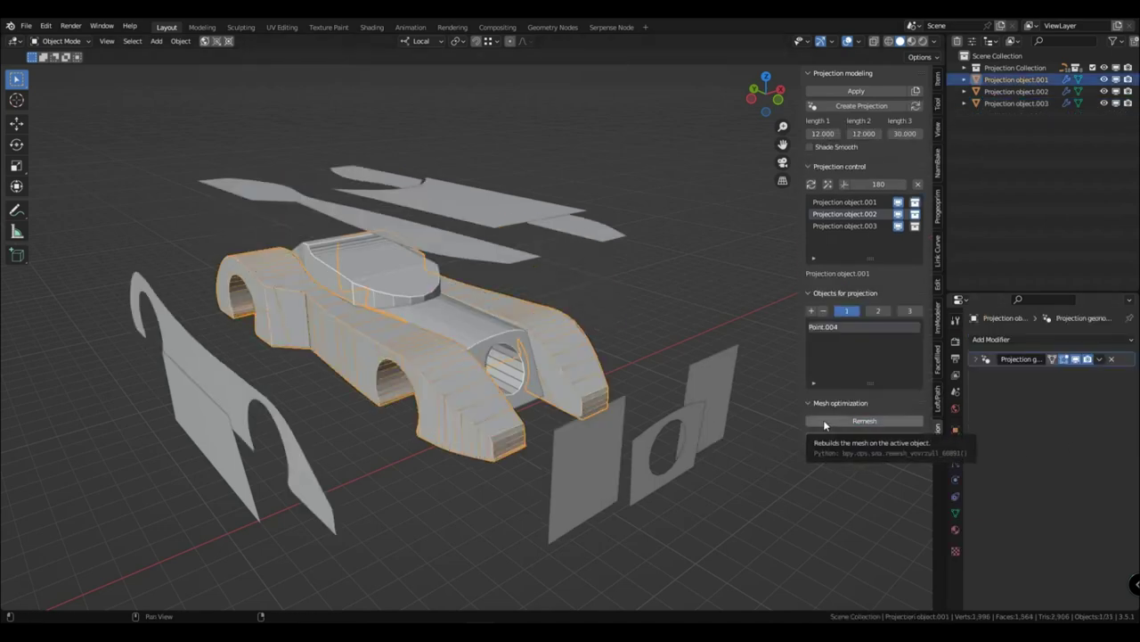
{"action": "left_click", "coordinate": [834, 419]}
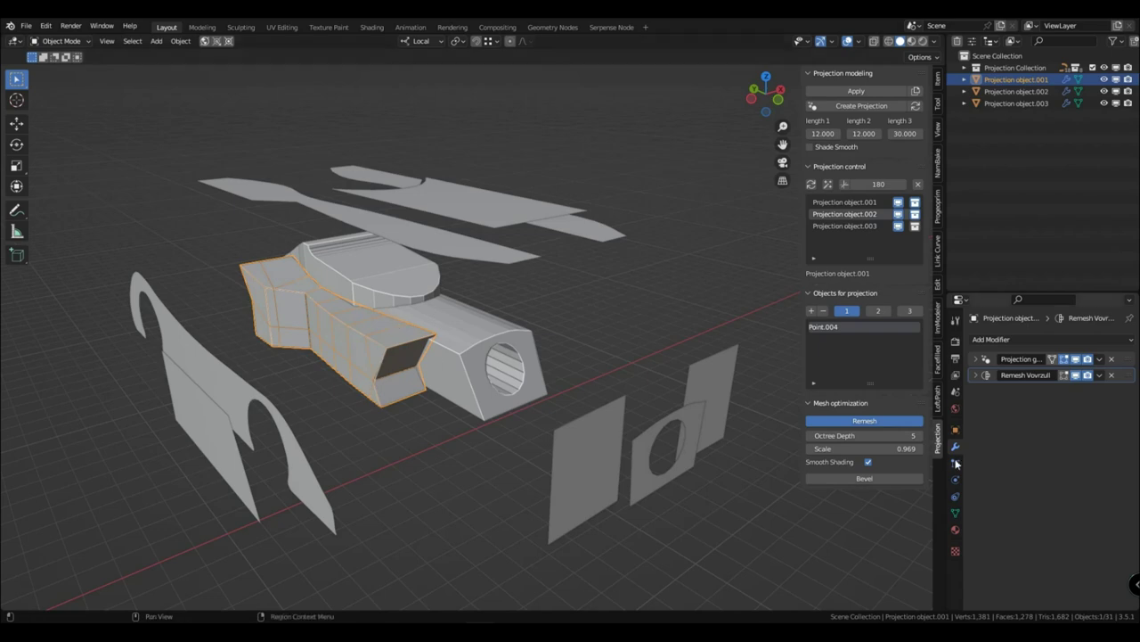
{"action": "left_click", "coordinate": [919, 436]}
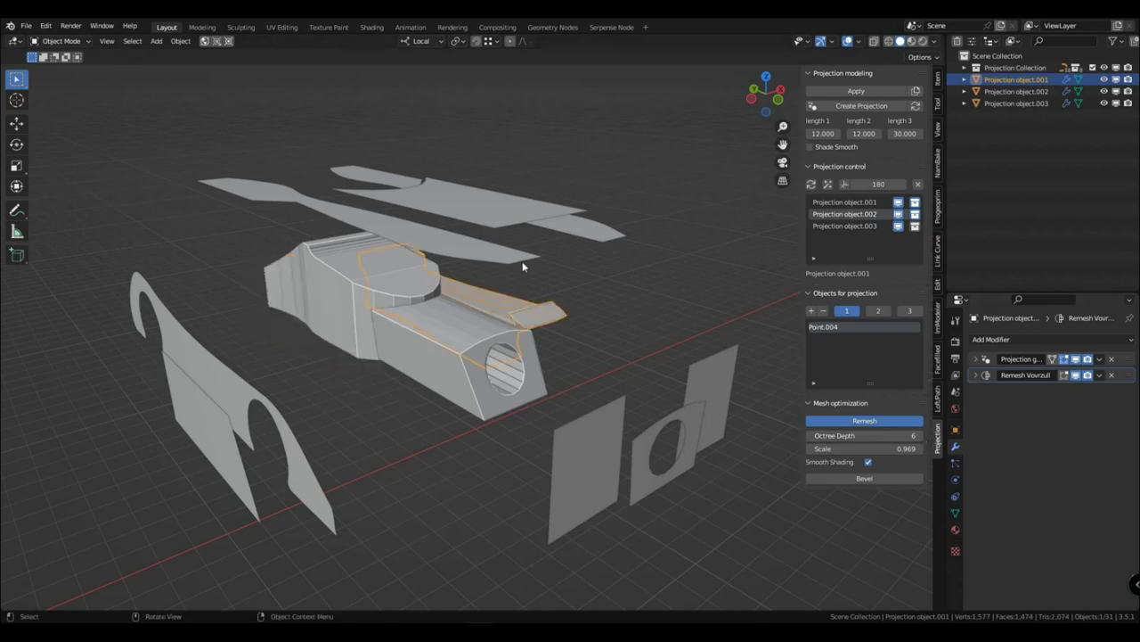
{"action": "left_click_drag", "start_coordinate": [882, 449], "coordinate": [900, 449]}
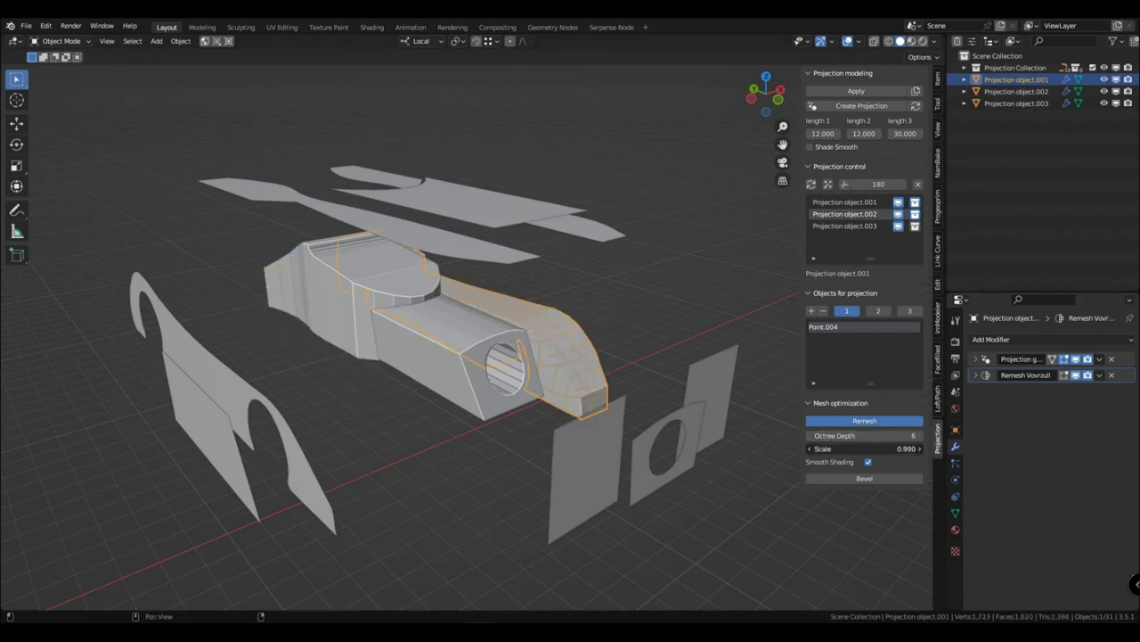
Disable the Mirror modifier's viewport display on BezierCurve.001 and add a Mirror modifier to Projection object.001
{"action": "left_click", "coordinate": [509, 259]}
{"action": "left_click", "coordinate": [1075, 358]}
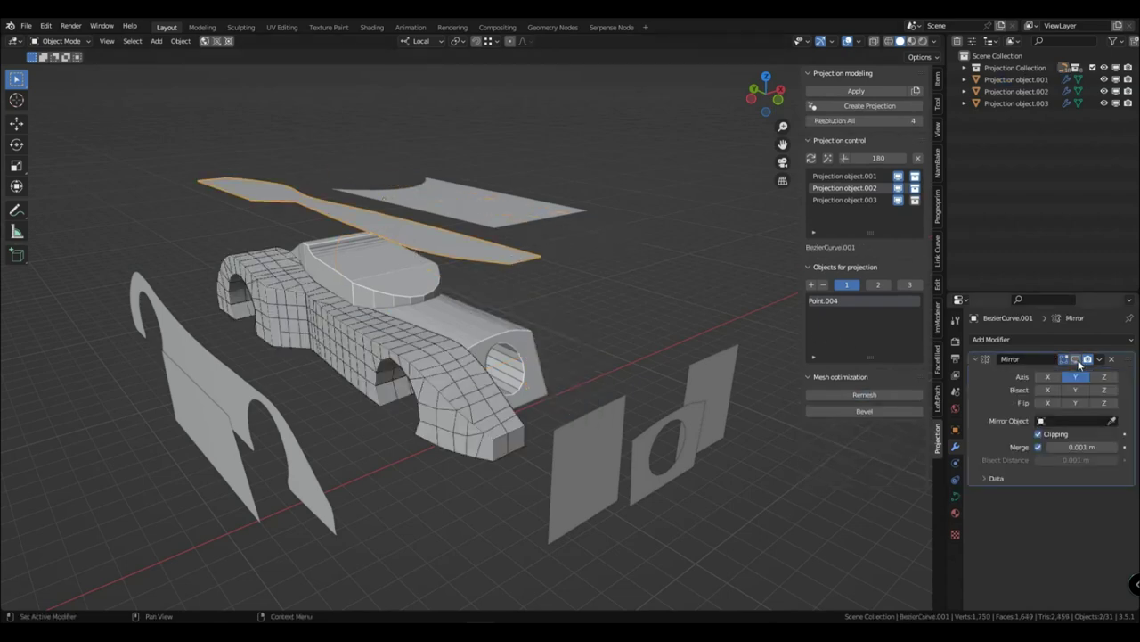
{"action": "left_click", "coordinate": [470, 384]}
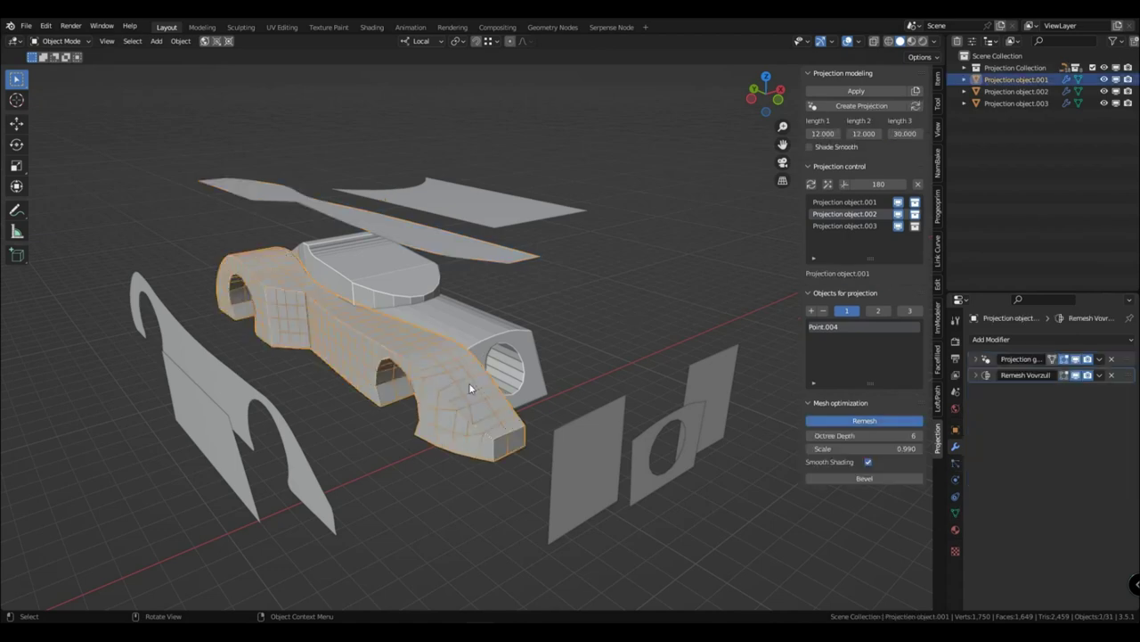
{"action": "left_click", "coordinate": [1024, 343]}
{"action": "left_click", "coordinate": [899, 477]}
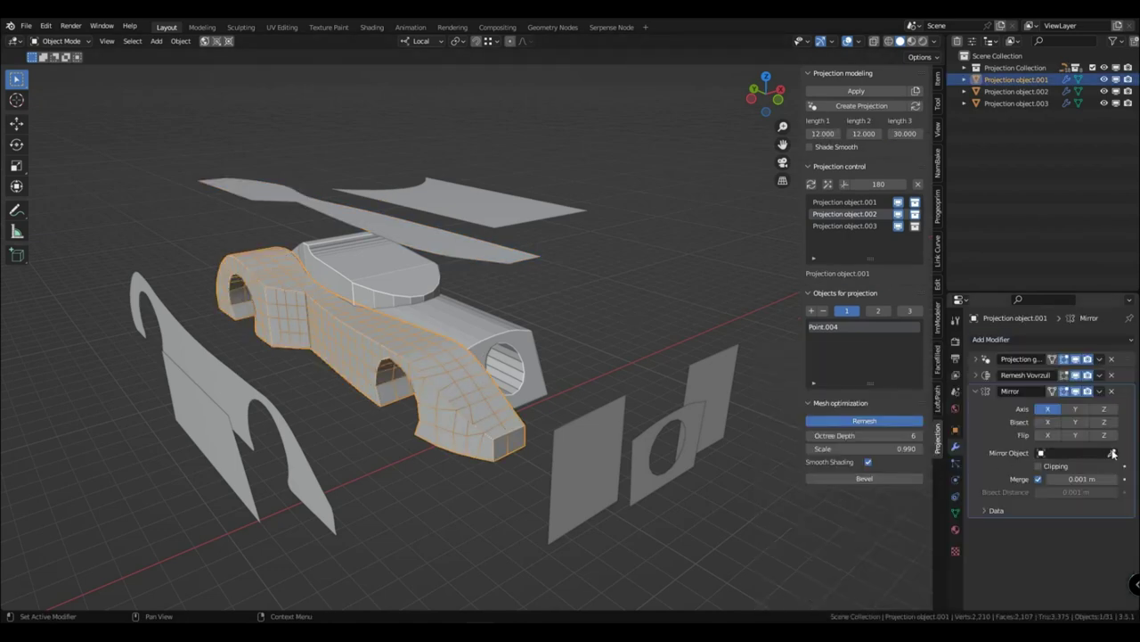
Set Point.006 as the mirror object of Projection object.001 and mirror along the Y axis only
{"action": "left_click", "coordinate": [1113, 453]}
{"action": "left_click", "coordinate": [512, 209]}
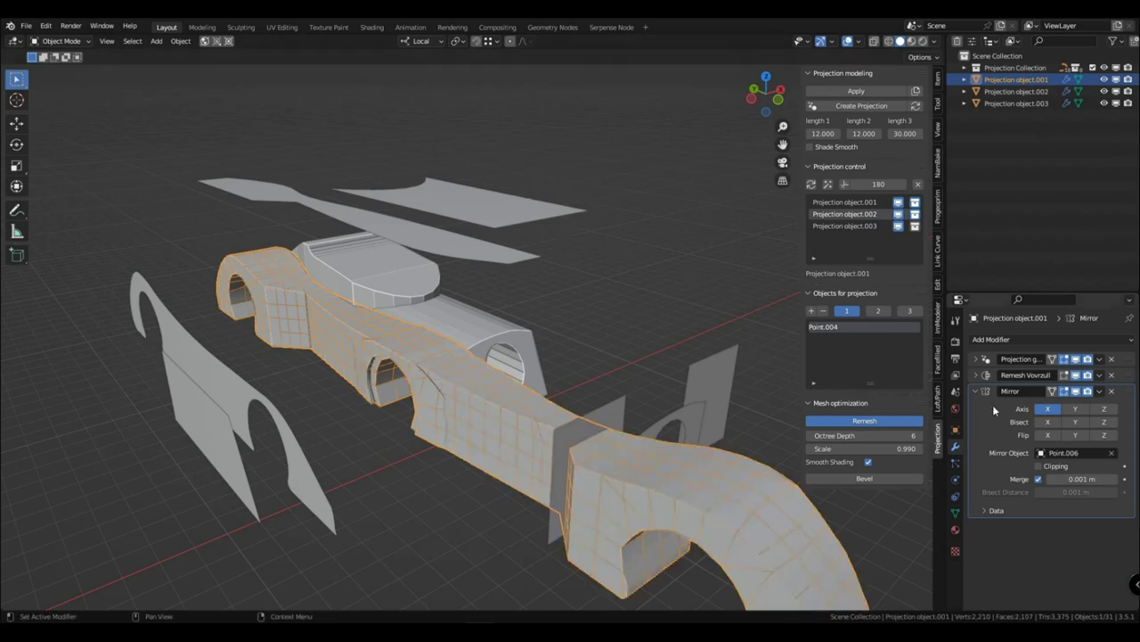
{"action": "left_click", "coordinate": [1066, 408]}
{"action": "left_click", "coordinate": [1047, 408]}
{"action": "left_click", "coordinate": [690, 336]}
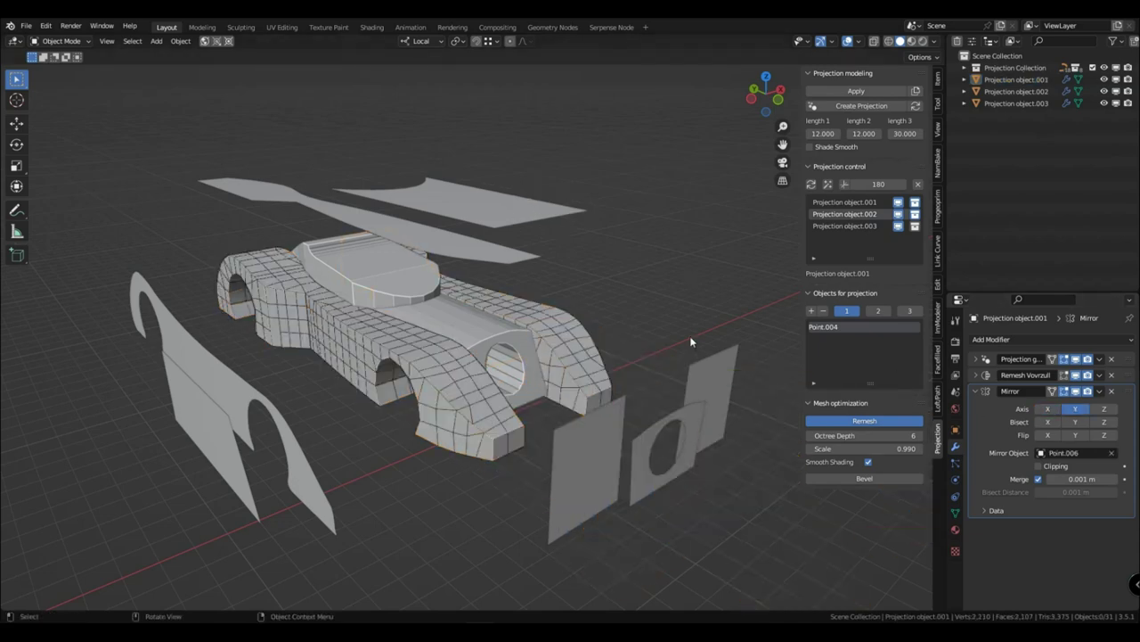
Try other remesh settings on Projection object.001, including a scale of 0.965 and different octree depths
{"action": "left_click", "coordinate": [487, 433]}
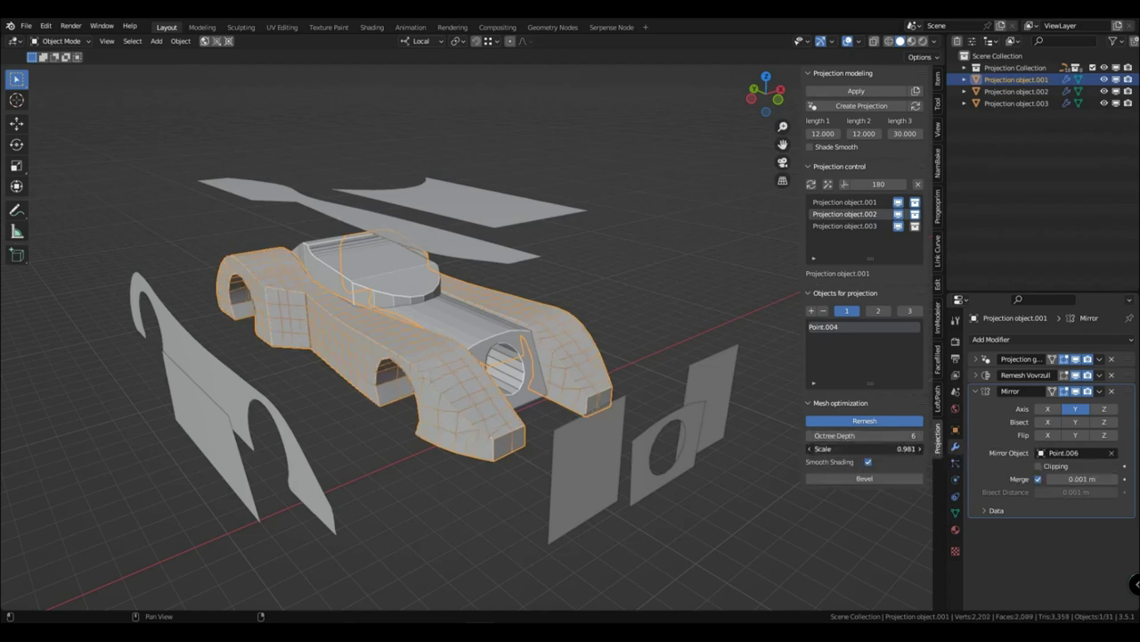
{"action": "mouse_move", "coordinate": [864, 448]}
{"action": "left_mouse_down"}
{"action": "mouse_move", "coordinate": [850, 448]}
{"action": "mouse_move", "coordinate": [861, 448]}
{"action": "left_mouse_up"}
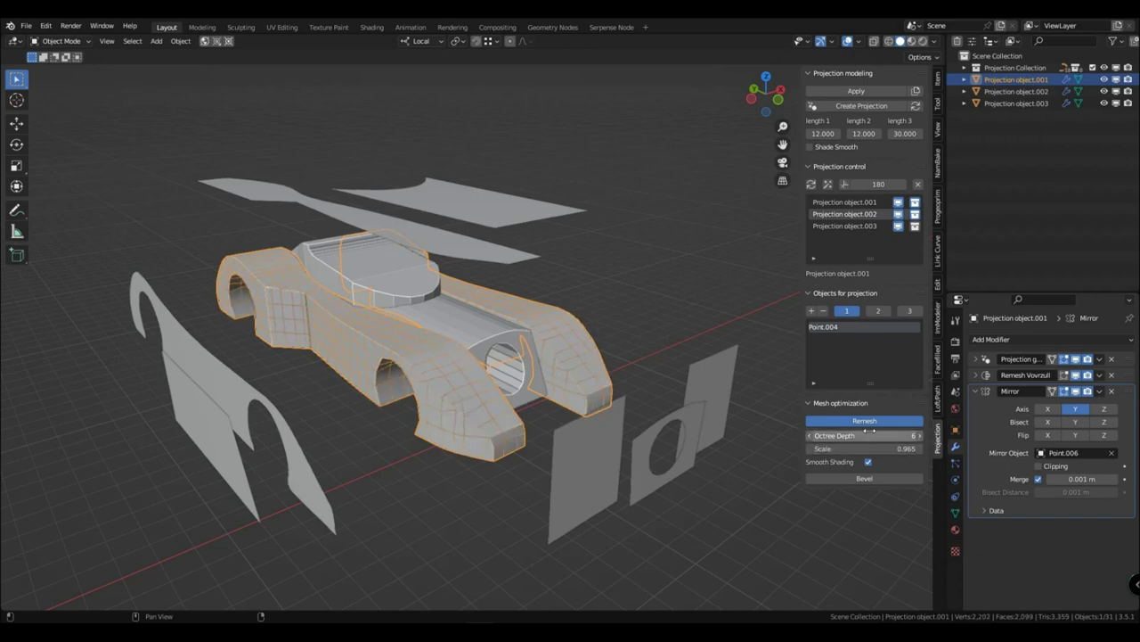
{"action": "left_click", "coordinate": [919, 436]}
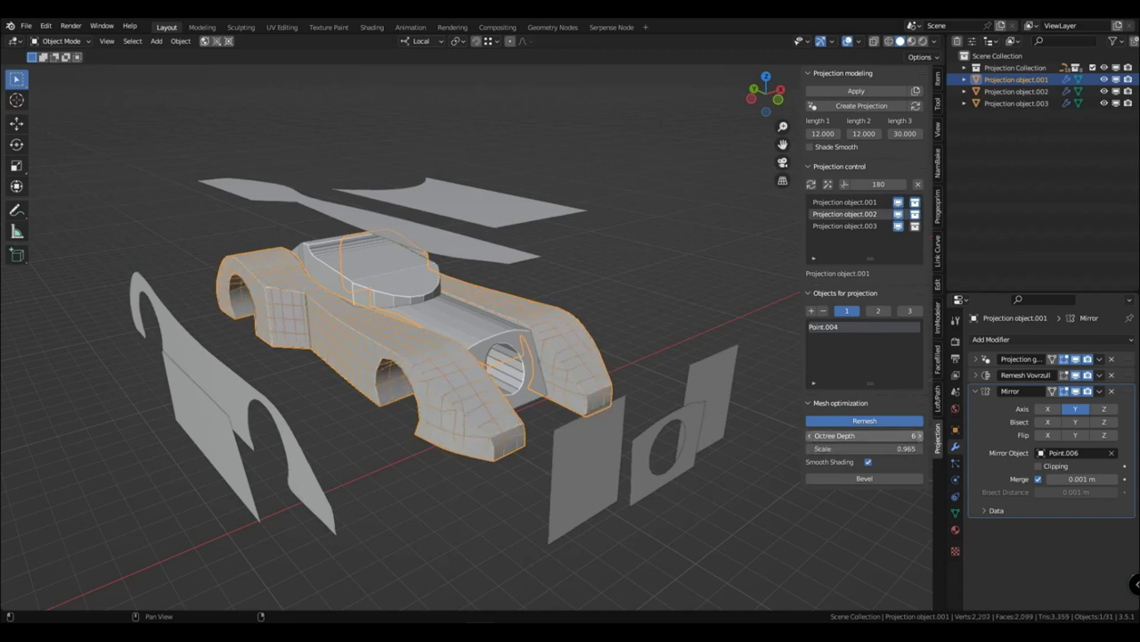
{"action": "left_click", "coordinate": [810, 435]}
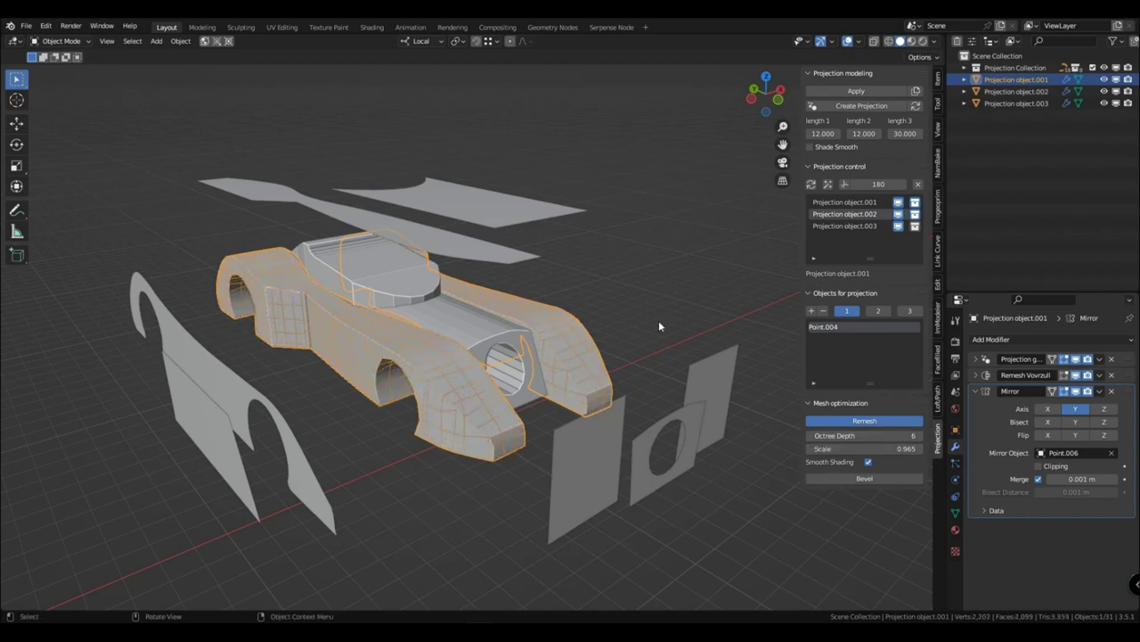
{"action": "left_click", "coordinate": [810, 435]}
{"action": "left_click", "coordinate": [919, 435]}
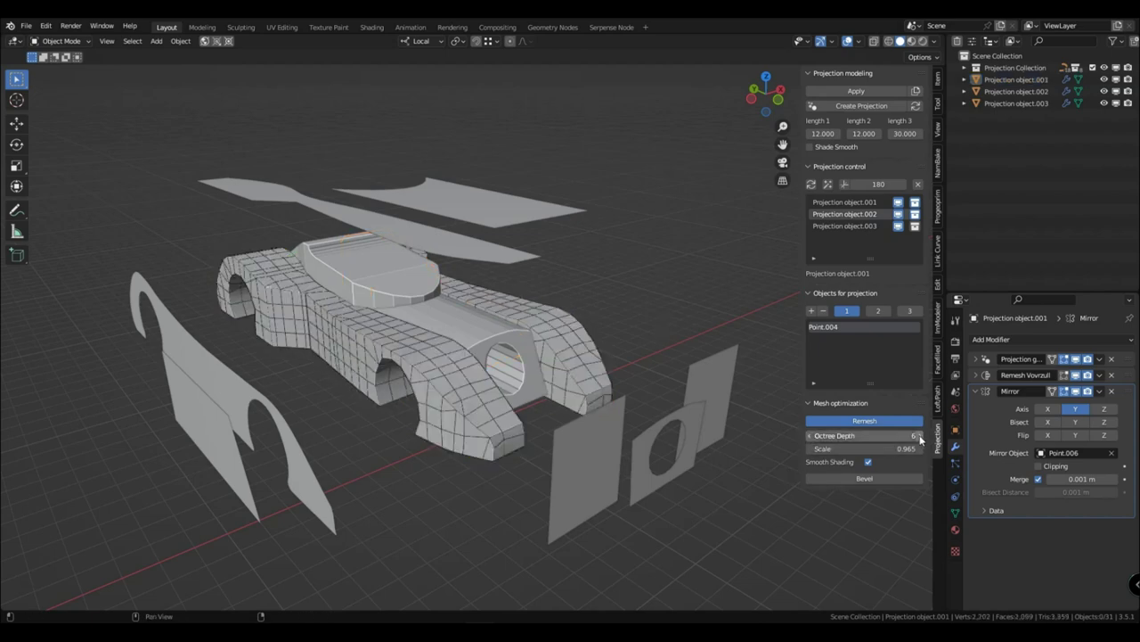
{"action": "left_click", "coordinate": [919, 436]}
{"action": "mouse_move", "coordinate": [900, 449]}
{"action": "left_mouse_down"}
{"action": "mouse_move", "coordinate": [806, 448]}
{"action": "mouse_move", "coordinate": [922, 448]}
{"action": "left_mouse_up"}
Set the remesh of Projection object.001 to an octree depth of 6 and a scale of 0.99
{"action": "left_click", "coordinate": [811, 436]}
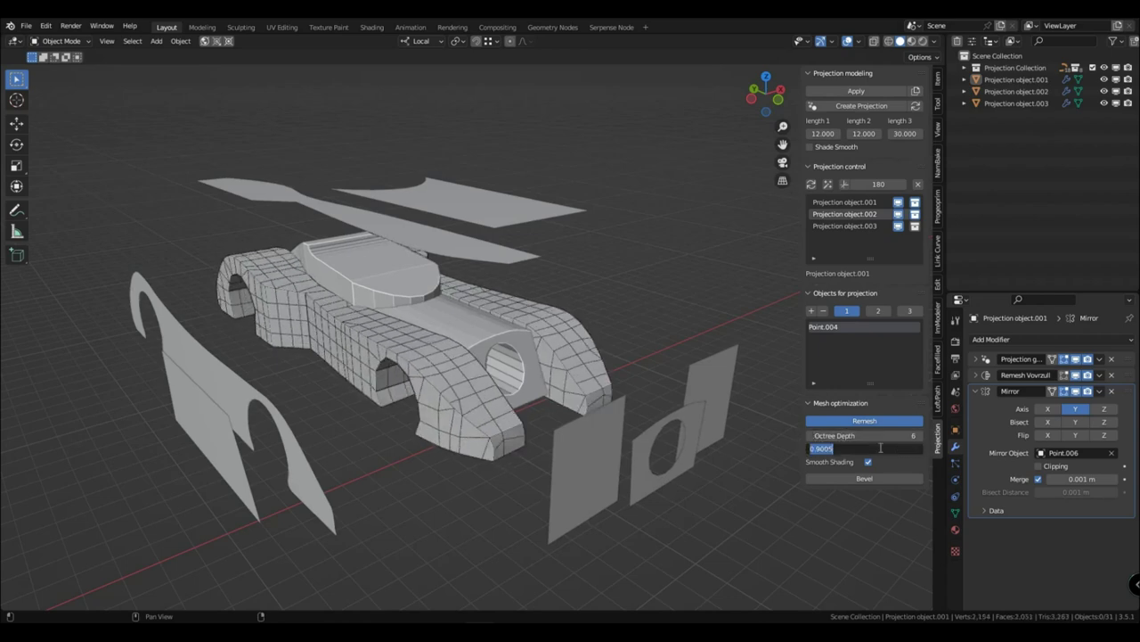
{"action": "type", "text": "0.99"}
{"action": "key", "text": "Return"}
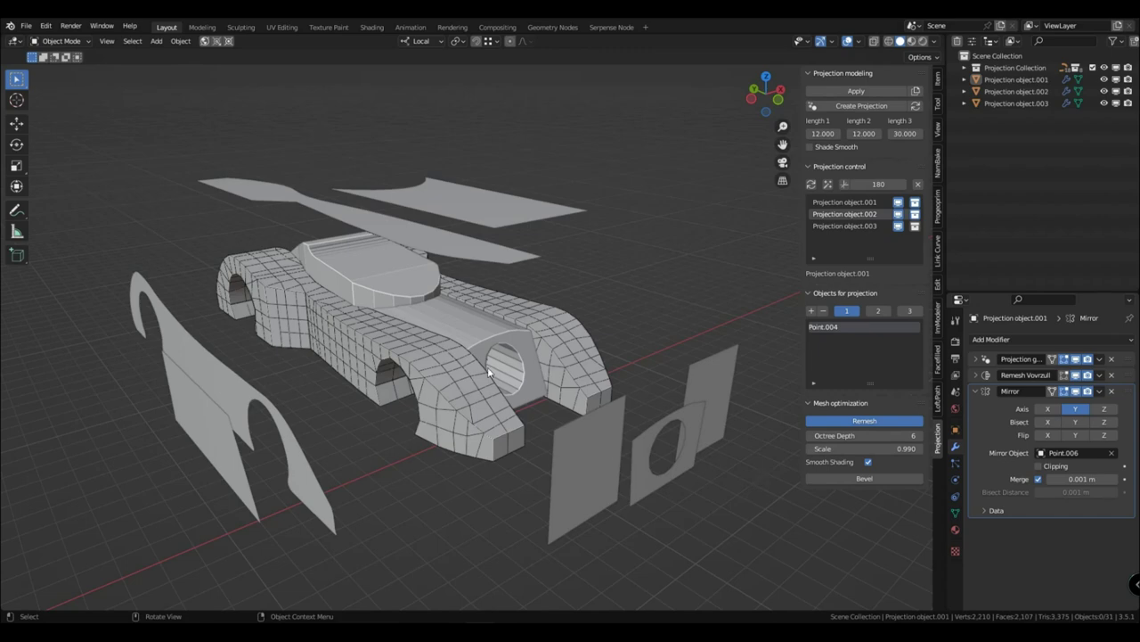
Add the mesh-optimization bevel to Projection object.001 with an amount of 0.16 m
{"action": "left_click", "coordinate": [469, 392]}
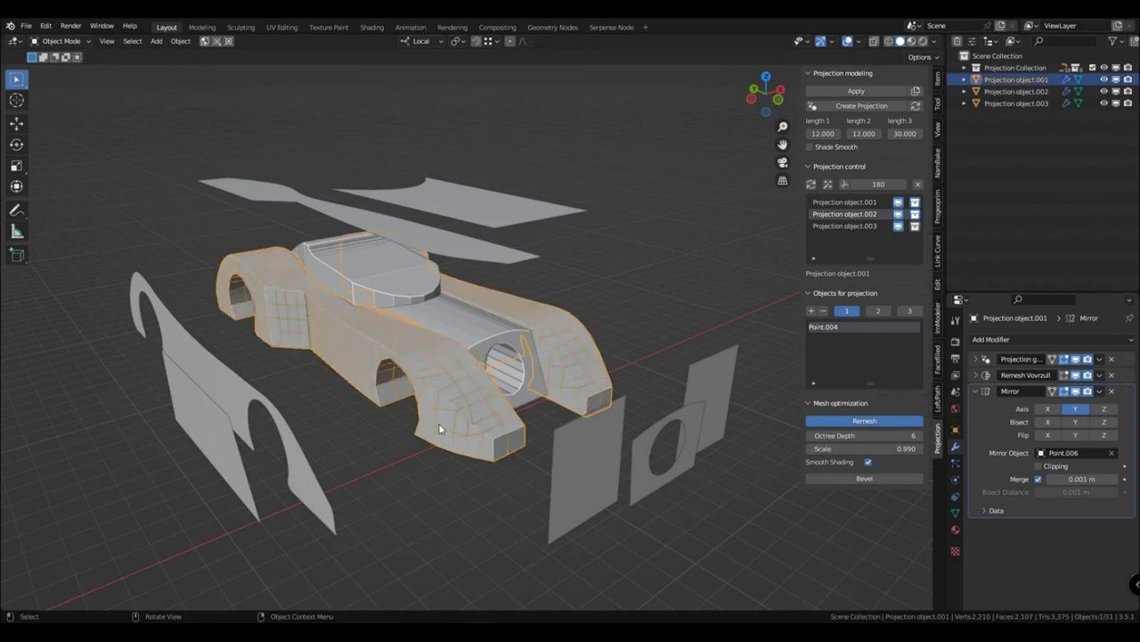
{"action": "left_click", "coordinate": [849, 480]}
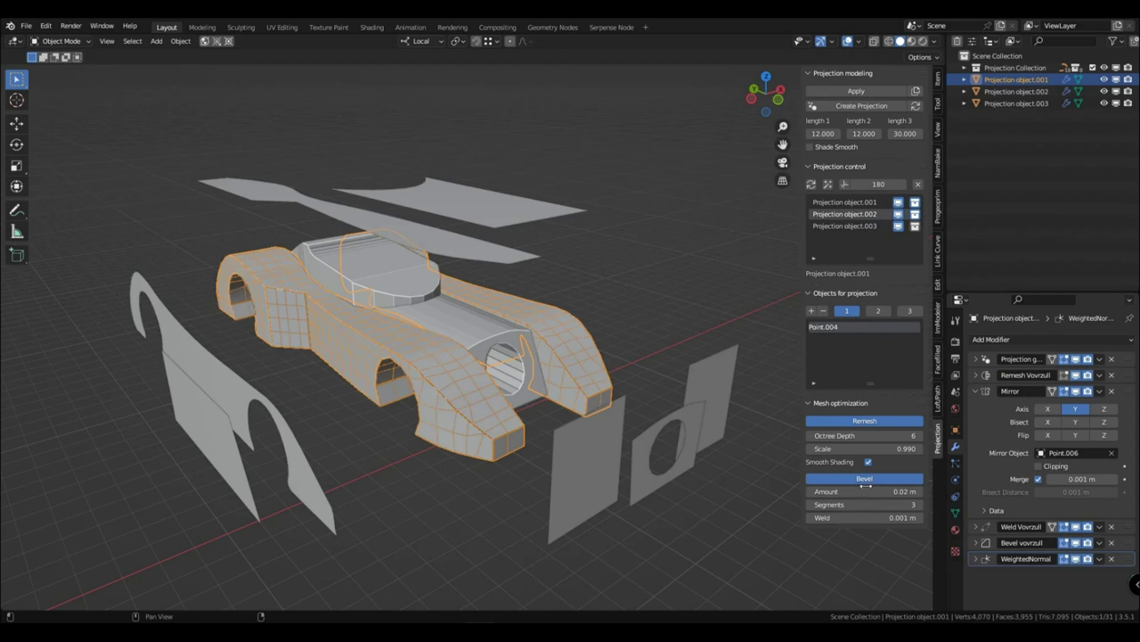
{"action": "mouse_move", "coordinate": [860, 492]}
{"action": "left_mouse_down"}
{"action": "mouse_move", "coordinate": [880, 492]}
{"action": "mouse_move", "coordinate": [869, 491]}
{"action": "left_mouse_up"}
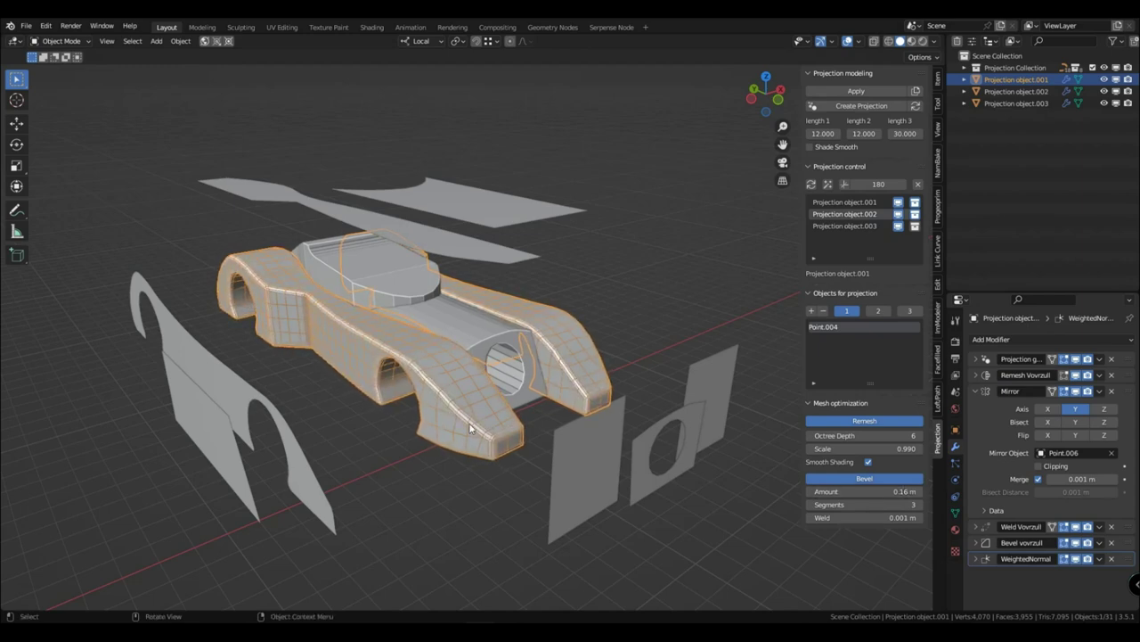
Try to move the front wheel-arch points of the side profile BezierCurve along the Z axis
{"action": "scroll", "coordinate": [462, 423], "scroll_direction": "up", "scroll_amount": 3}
{"action": "middle_click_drag", "start_coordinate": [463, 423], "coordinate": [479, 326]}
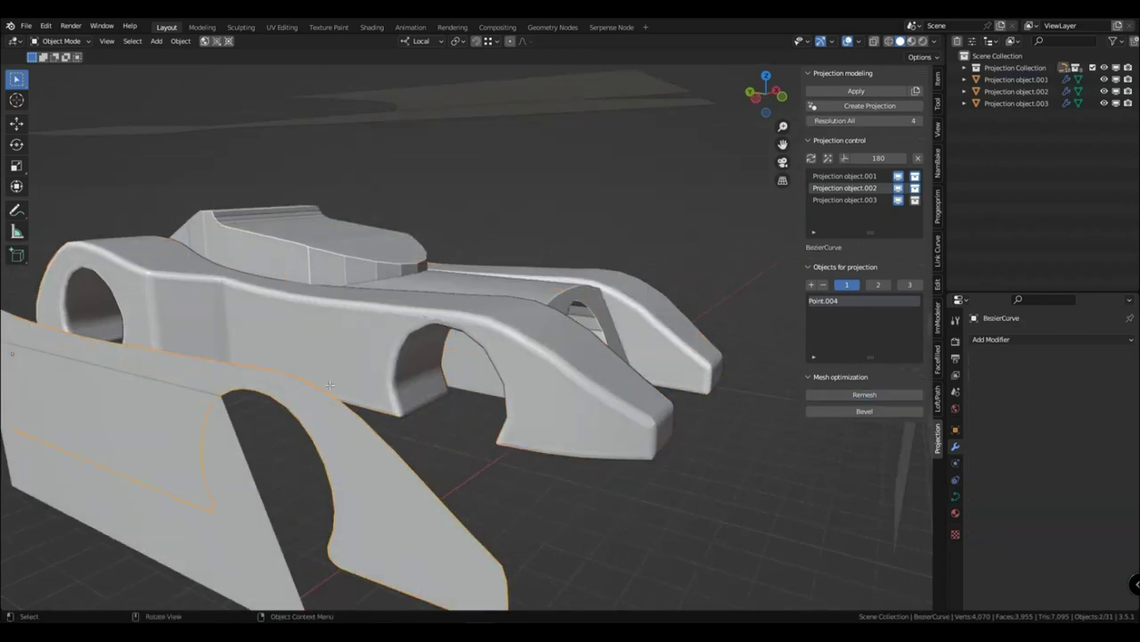
{"action": "key", "text": "Tab"}
{"action": "key", "text": "g"}
{"action": "key", "text": "z"}
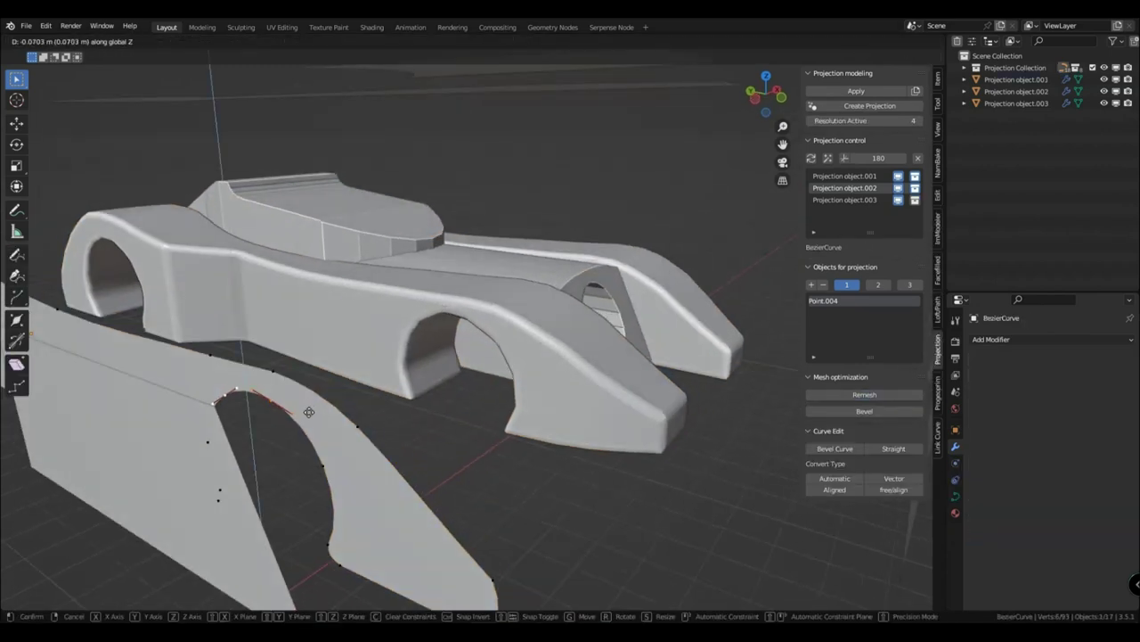
{"action": "key", "text": "Escape"}
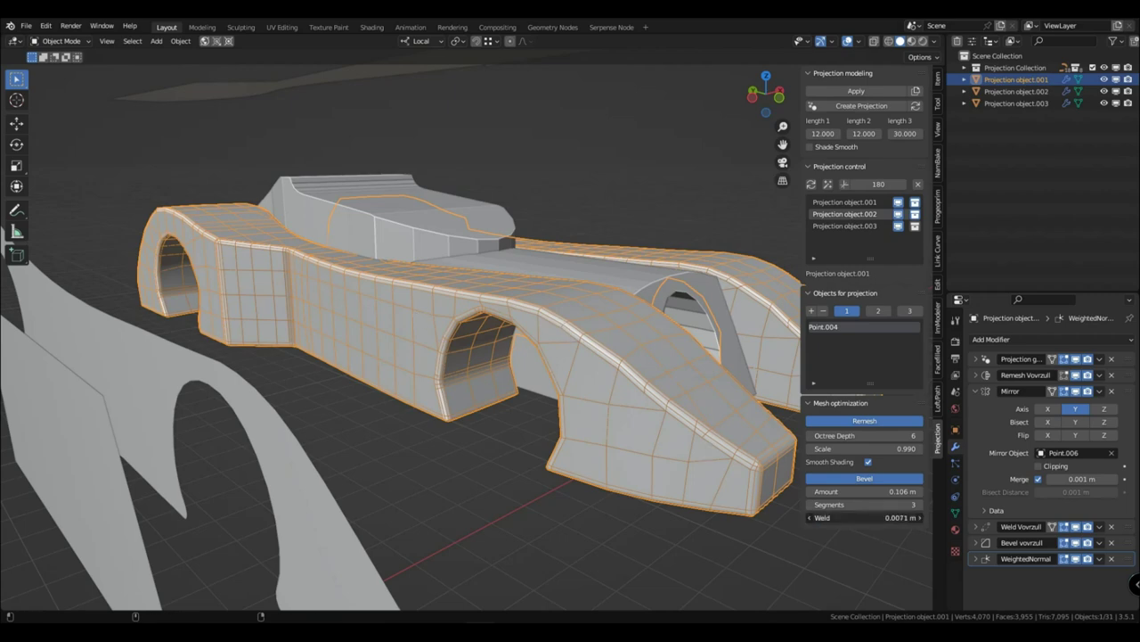
Set the bevel amount of Projection object.001 to 0.106 m and its weld distance to 0 m
{"action": "middle_click_drag", "start_coordinate": [695, 459], "coordinate": [615, 439]}
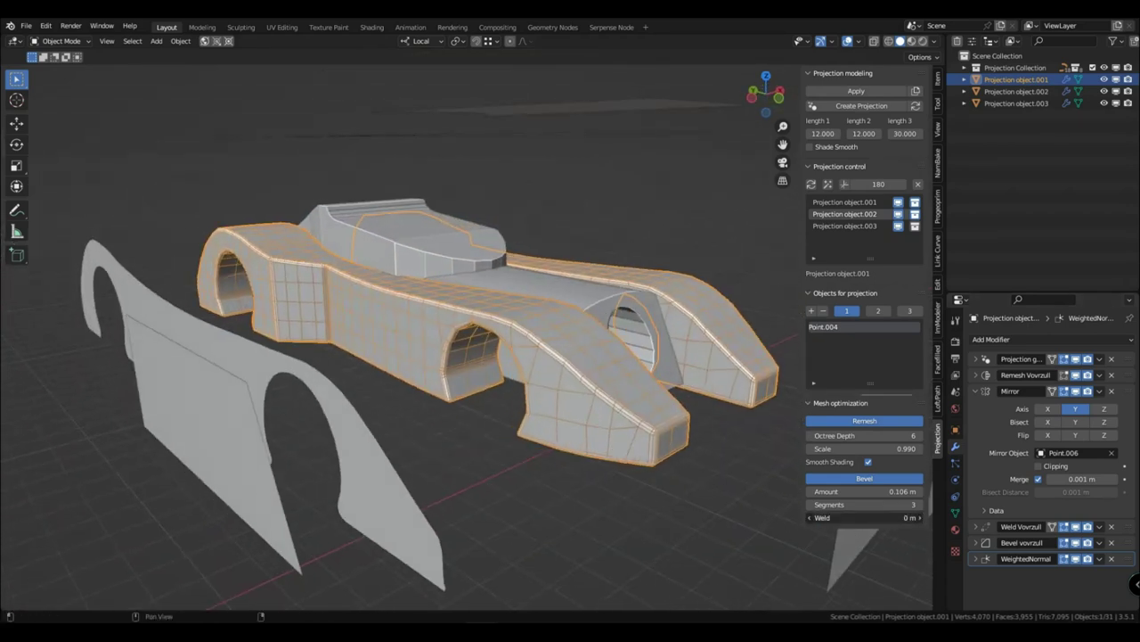
{"action": "left_click", "coordinate": [651, 513]}
{"action": "middle_click_drag", "start_coordinate": [651, 512], "coordinate": [604, 476]}
Turn off the wireframe display of Projection object.001
{"action": "left_click", "coordinate": [547, 405]}
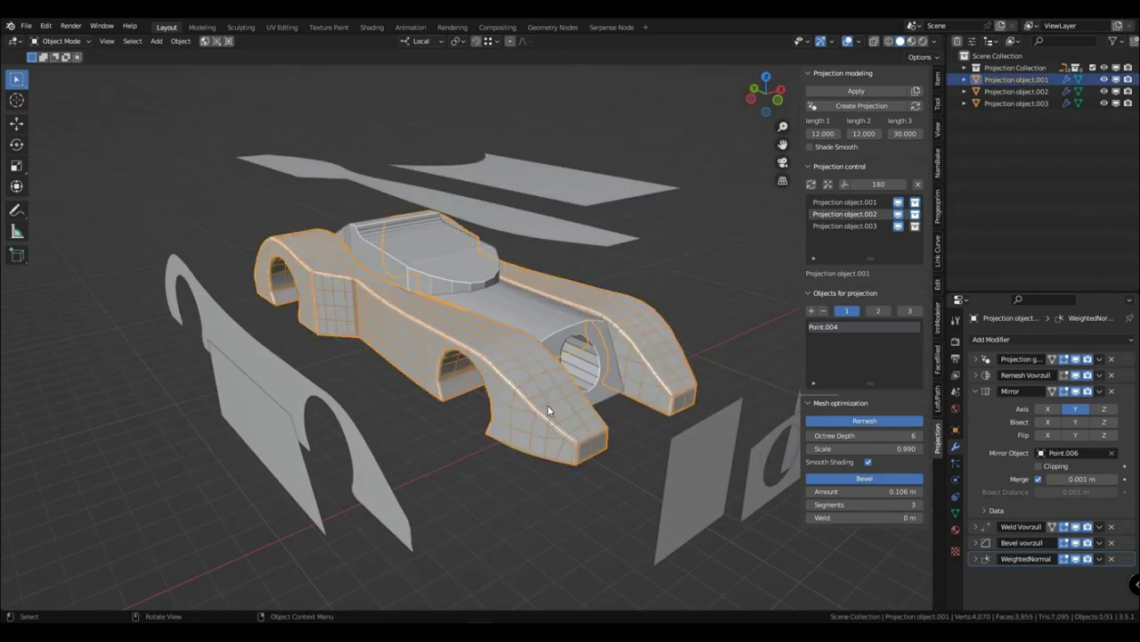
{"action": "key", "text": "q"}
{"action": "left_click", "coordinate": [549, 408]}
{"action": "left_click", "coordinate": [479, 407]}
{"action": "middle_click_drag", "start_coordinate": [529, 423], "coordinate": [516, 424]}
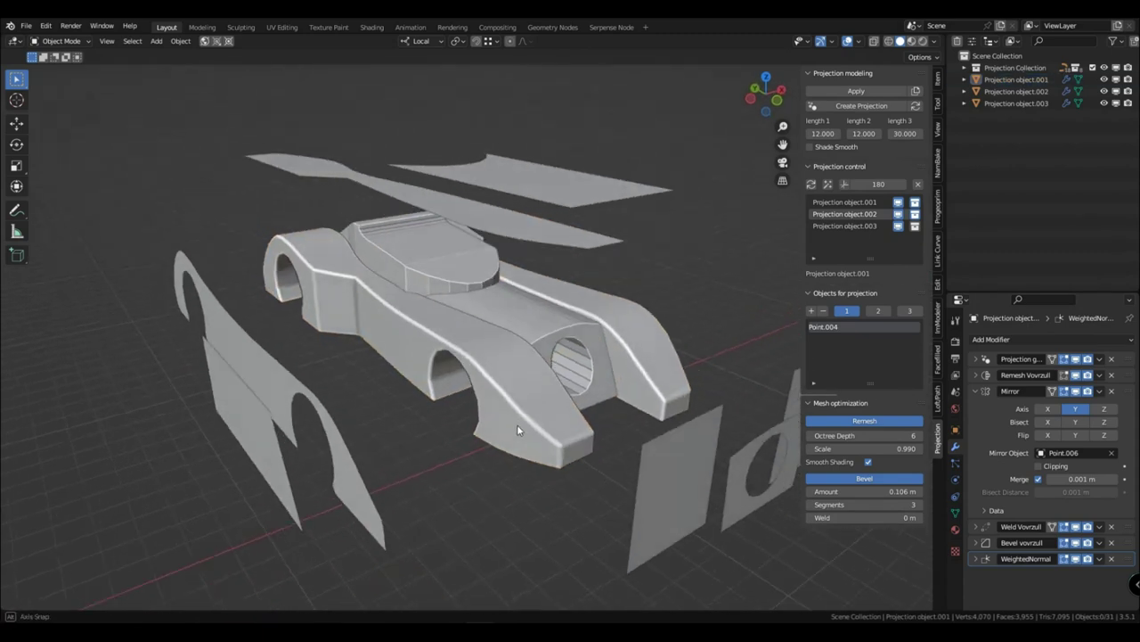
Turn on the wireframe display of Projection object.002, the central hood section of the car
{"action": "left_click", "coordinate": [834, 227]}
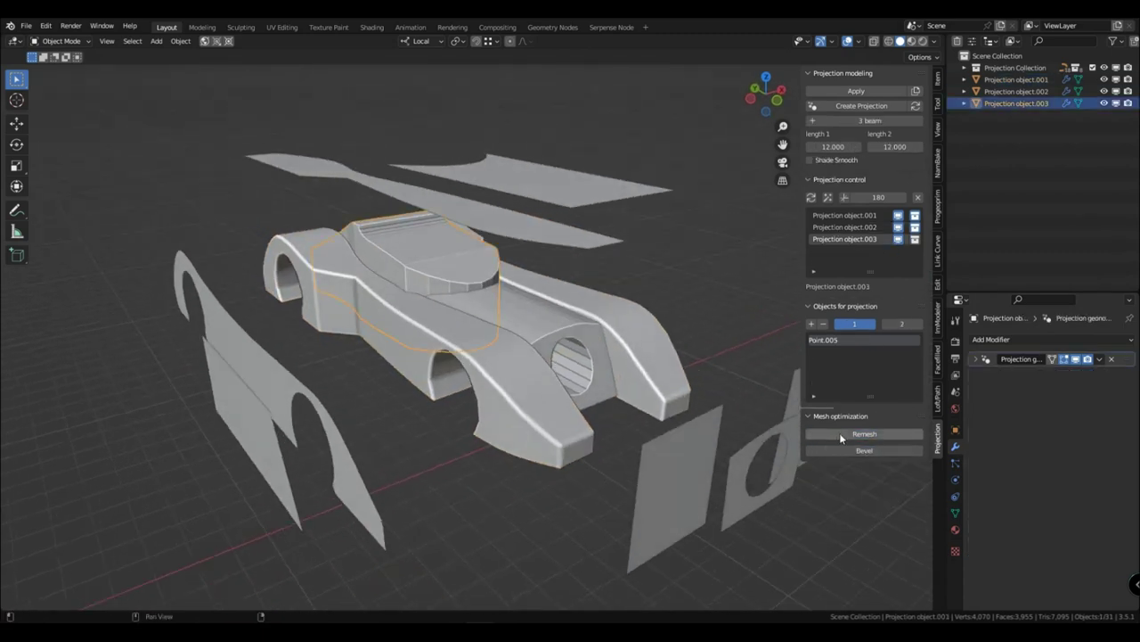
{"action": "left_click", "coordinate": [496, 474]}
{"action": "mouse_move", "coordinate": [437, 367]}
{"action": "middle_mouse_down"}
{"action": "mouse_move", "coordinate": [469, 351]}
{"action": "mouse_move", "coordinate": [428, 378]}
{"action": "middle_mouse_up"}
{"action": "left_click", "coordinate": [549, 347]}
{"action": "key", "text": "q"}
{"action": "left_click", "coordinate": [549, 347]}
Remesh Projection object.002 with an octree depth of 8 and a scale of 0.539
{"action": "middle_click_drag", "start_coordinate": [556, 353], "coordinate": [610, 398]}
{"action": "left_click", "coordinate": [891, 420]}
{"action": "left_click", "coordinate": [609, 383]}
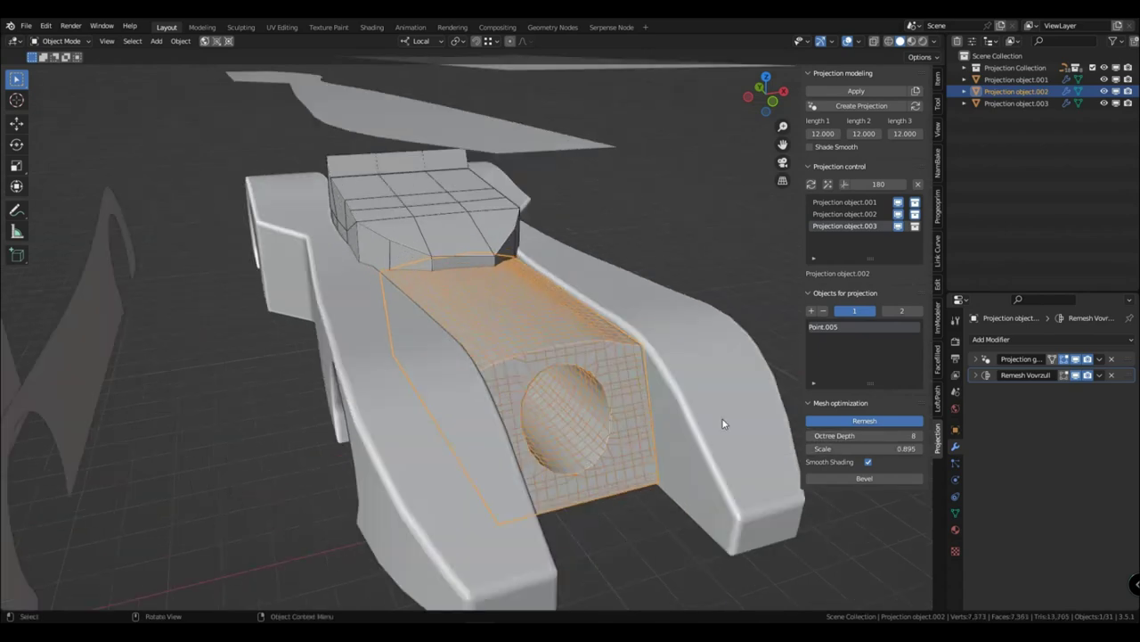
{"action": "left_click_drag", "start_coordinate": [864, 448], "coordinate": [846, 448]}
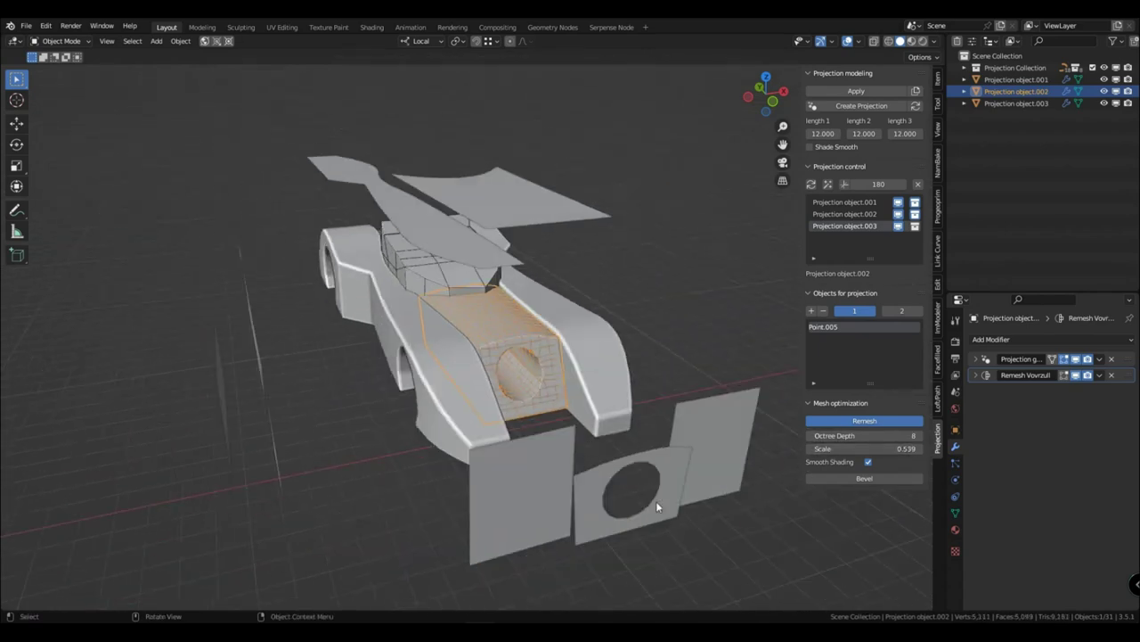
Try to enlarge the circular hole in the front profile curve Point.009
{"action": "left_click", "coordinate": [656, 501]}
{"action": "key", "text": "Tab"}
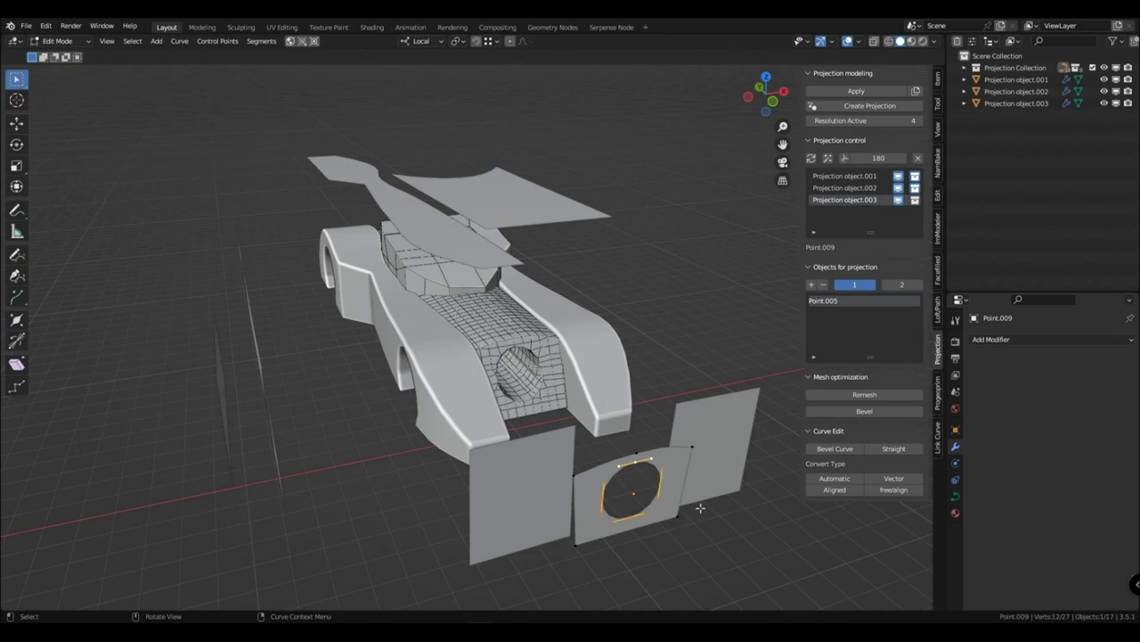
{"action": "key", "text": "s"}
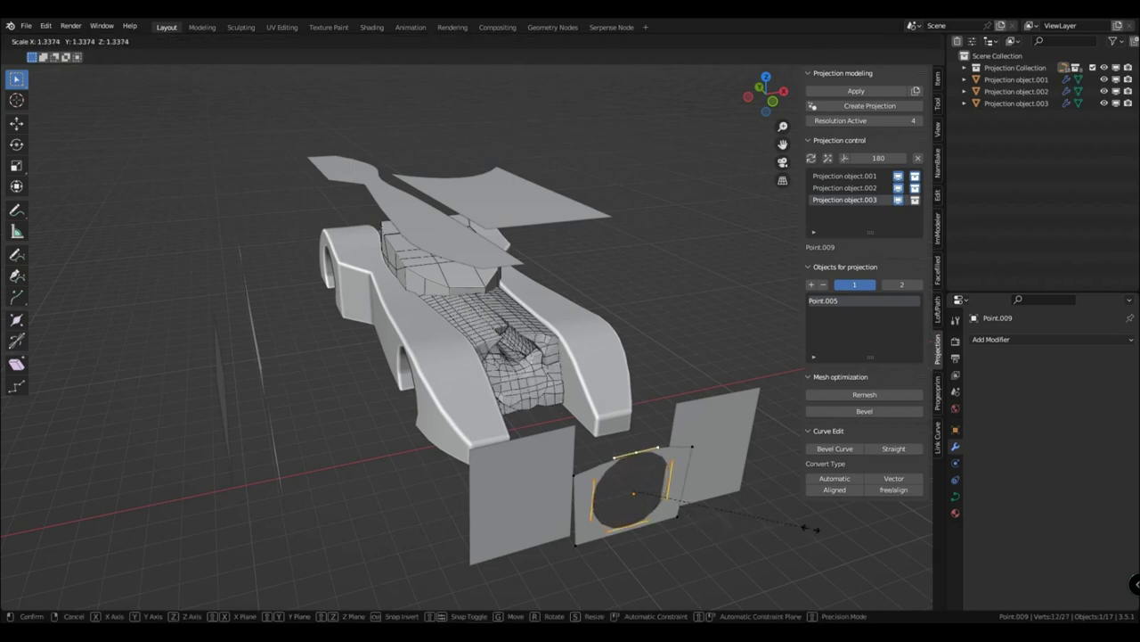
{"action": "left_click", "coordinate": [540, 385]}
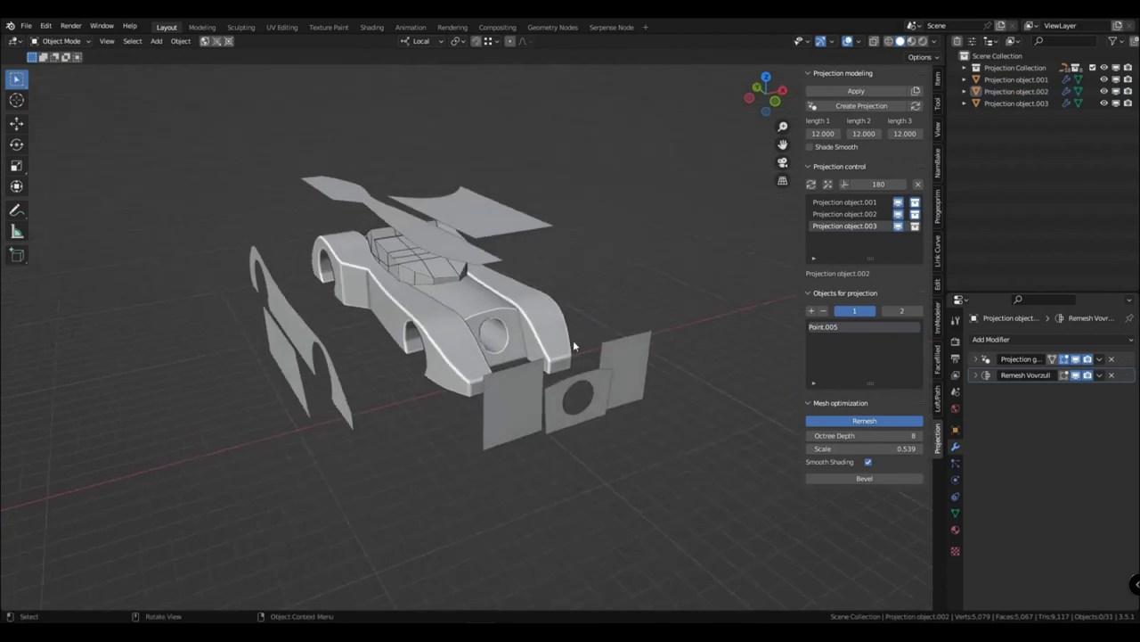
Remove the mesh-optimization remesh and bevel from Projection object.001, the car's side bodies
{"action": "scroll", "coordinate": [573, 340], "scroll_direction": "up", "scroll_amount": 3}
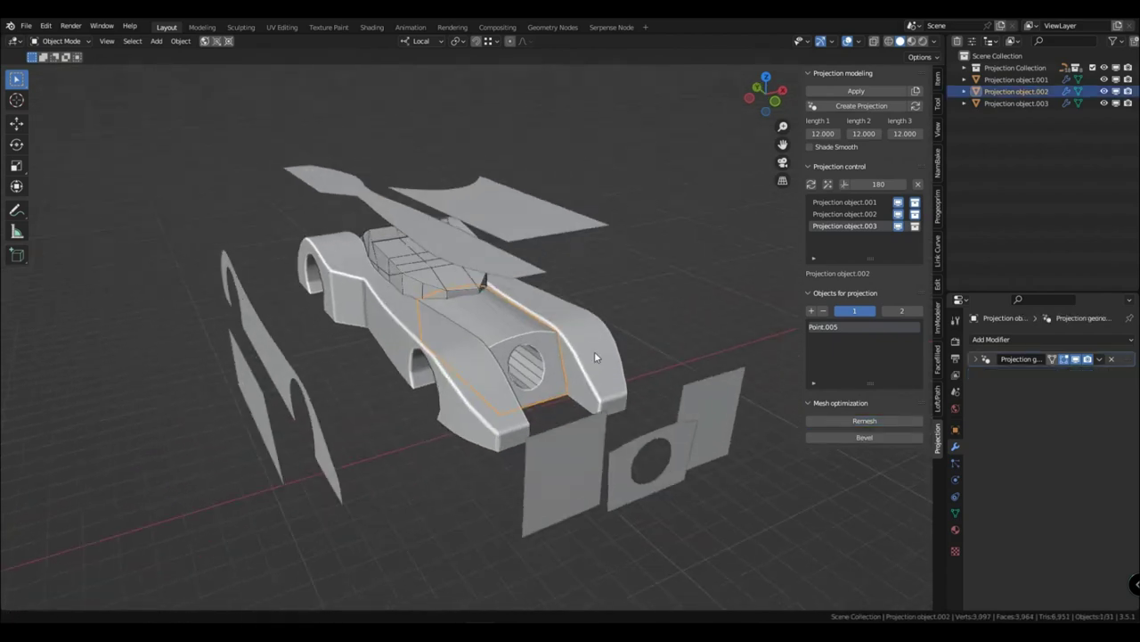
{"action": "left_click", "coordinate": [595, 351]}
{"action": "left_click", "coordinate": [866, 433]}
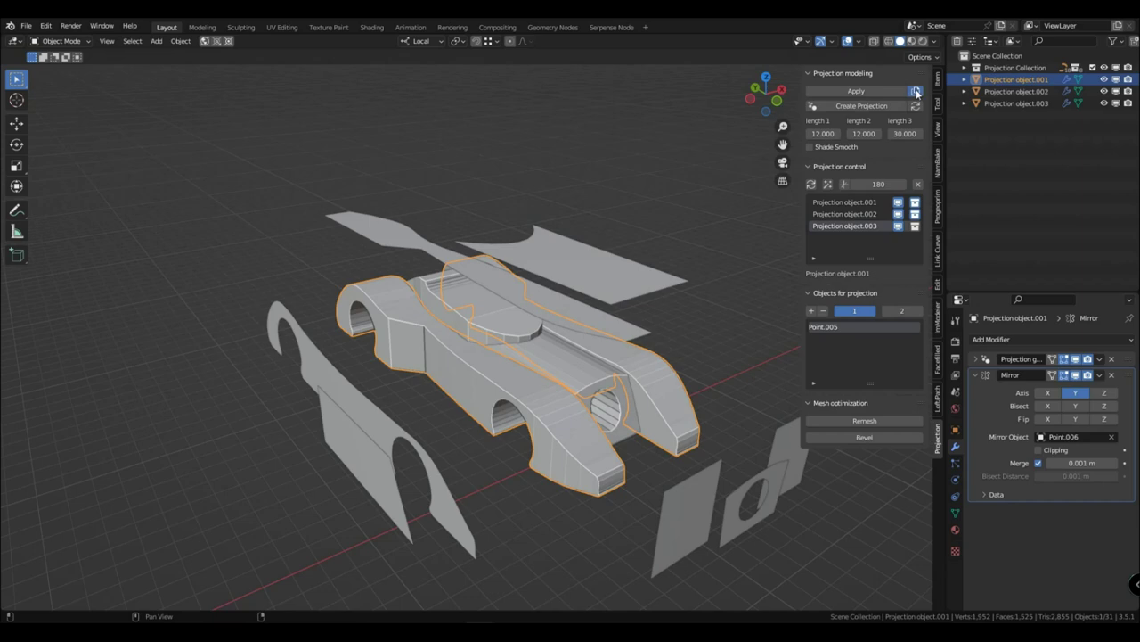
Apply Projection object.001 as a separate mesh copy and move it about 9.1 m up along the Z axis
{"action": "left_click", "coordinate": [917, 92]}
{"action": "key", "text": "g"}
{"action": "key", "text": "z"}
{"action": "left_click", "coordinate": [605, 100]}
{"action": "middle_click_drag", "start_coordinate": [579, 216], "coordinate": [524, 334], "text": "shift"}
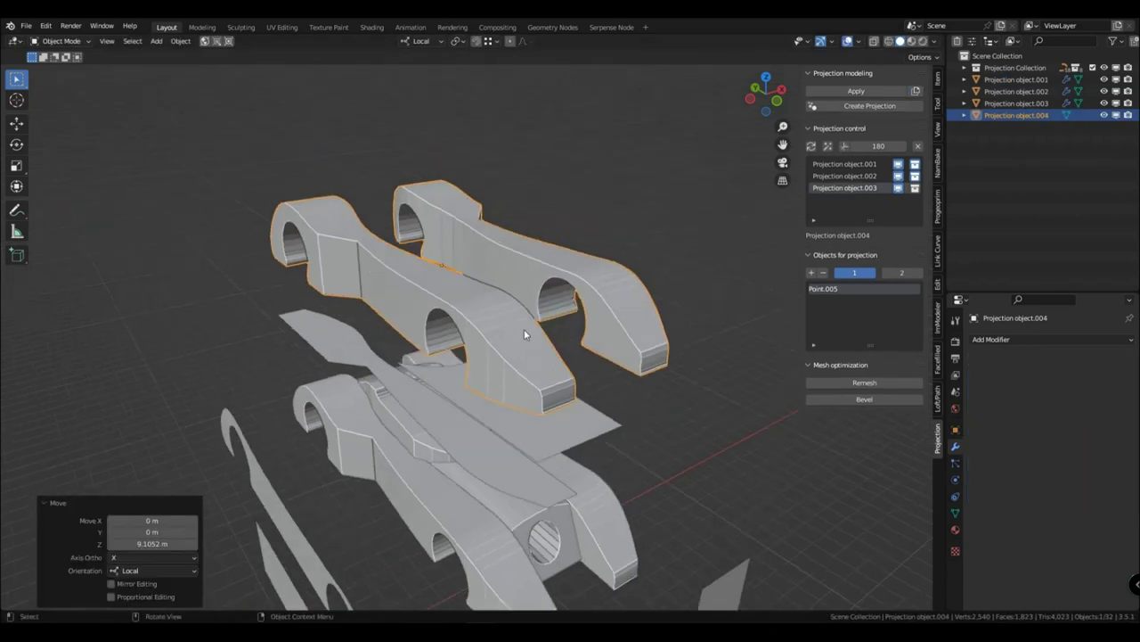
Remesh the raised mesh copy and toggle its wireframe display on and off to check the topology
{"action": "left_click", "coordinate": [865, 384]}
{"action": "key", "text": "q"}
{"action": "left_click", "coordinate": [526, 320]}
{"action": "key", "text": "q"}
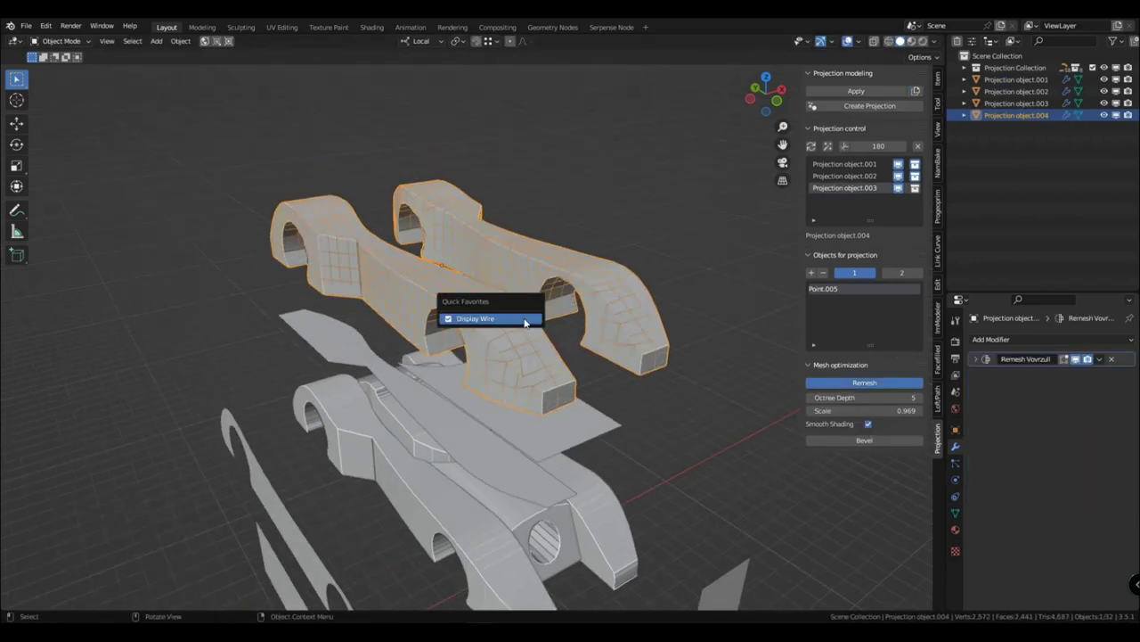
{"action": "left_click", "coordinate": [525, 320]}
Add the mesh-optimization bevel to the raised mesh copy and reduce its bevel amount
{"action": "left_click", "coordinate": [864, 440]}
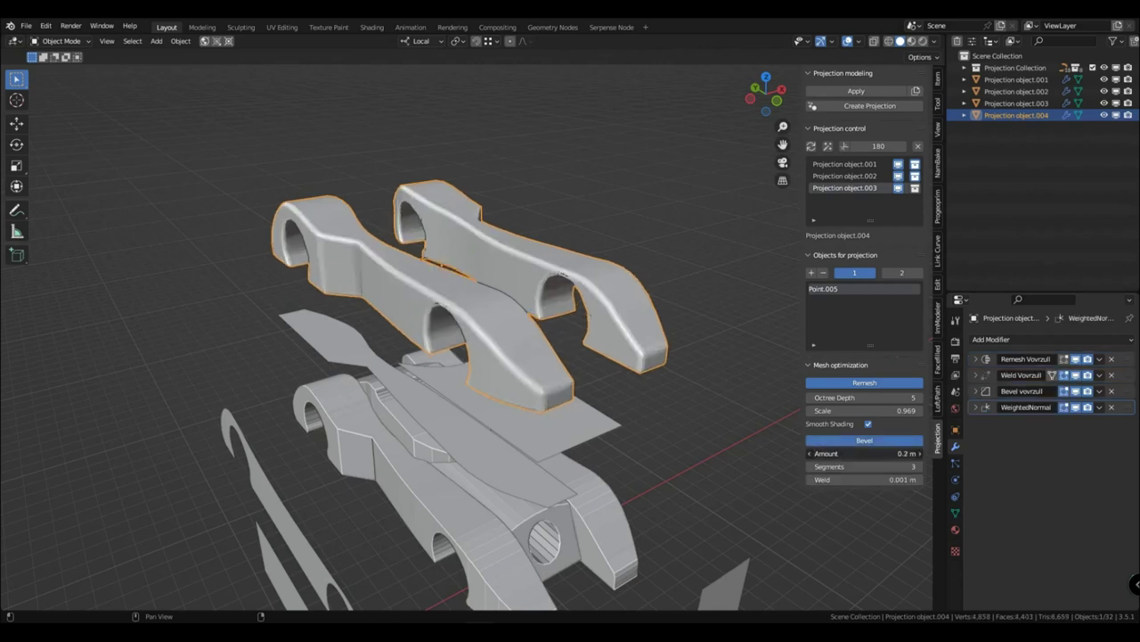
{"action": "left_click_drag", "start_coordinate": [865, 454], "coordinate": [846, 453]}
{"action": "left_click", "coordinate": [647, 422]}
Delete the raised mesh copy of the car's side bodies
{"action": "scroll", "coordinate": [647, 422], "scroll_direction": "down", "scroll_amount": 1}
{"action": "mouse_move", "coordinate": [567, 342]}
{"action": "middle_mouse_down"}
{"action": "mouse_move", "coordinate": [551, 342]}
{"action": "mouse_move", "coordinate": [570, 334]}
{"action": "middle_mouse_up"}
{"action": "left_click", "coordinate": [572, 319]}
{"action": "key", "text": "x"}
{"action": "left_click", "coordinate": [539, 295]}
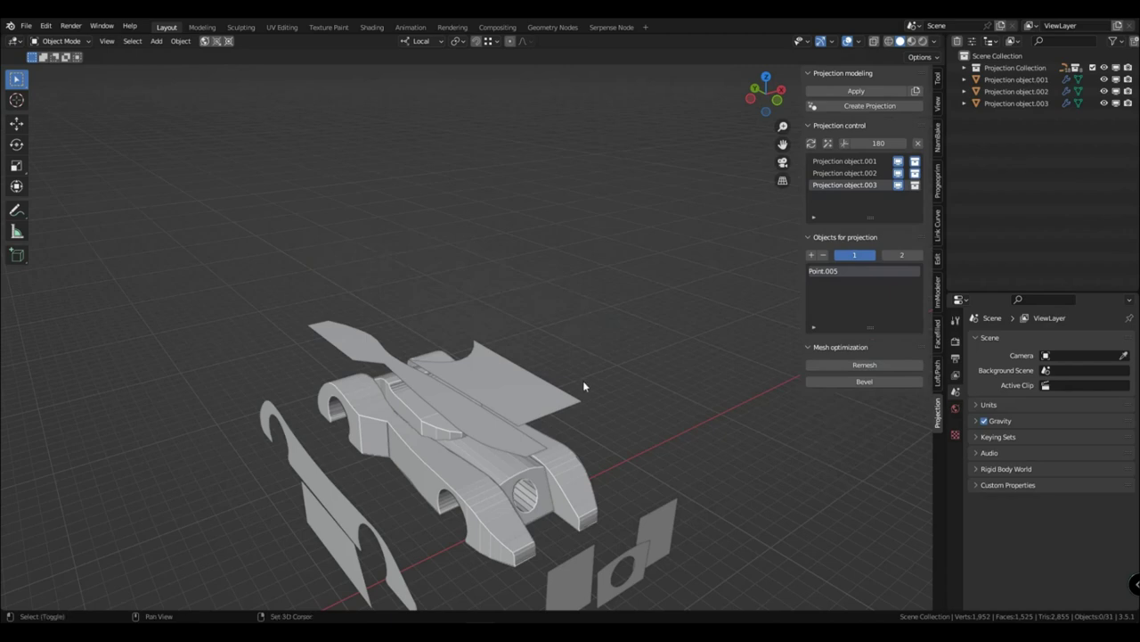
Expand the Projection Collection and examine the sub-collections and profile curves it holds
{"action": "middle_click_drag", "start_coordinate": [582, 381], "coordinate": [562, 267]}
{"action": "middle_click_drag", "start_coordinate": [443, 375], "coordinate": [468, 372]}
{"action": "left_click", "coordinate": [471, 383]}
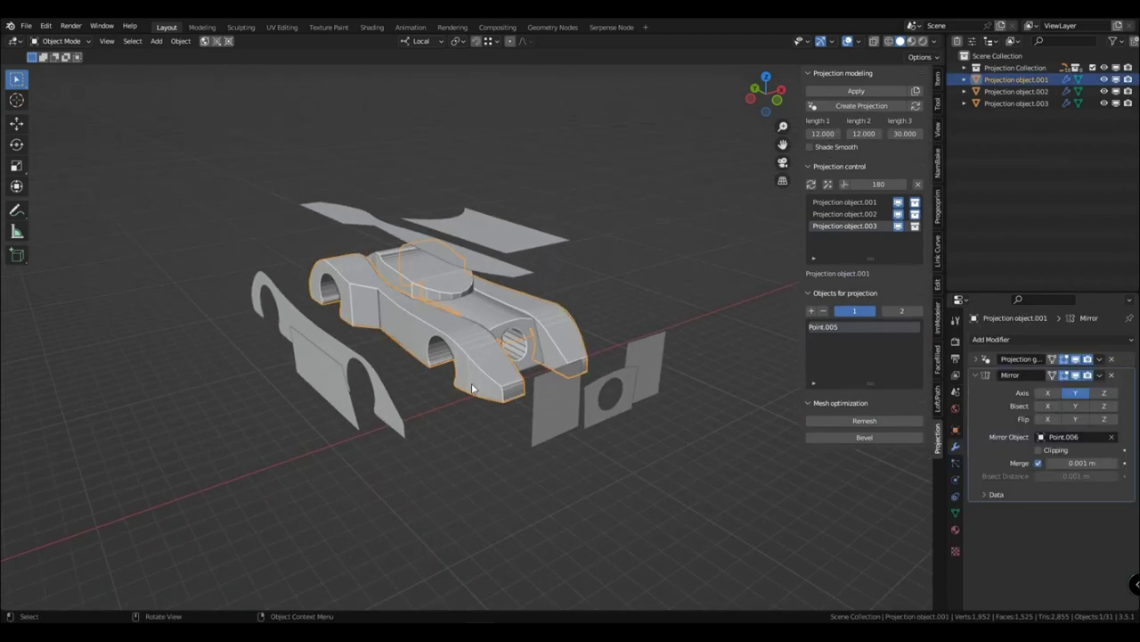
{"action": "left_click", "coordinate": [964, 69]}
{"action": "scroll", "coordinate": [1018, 227], "scroll_direction": "down", "scroll_amount": 3}
{"action": "scroll", "coordinate": [1020, 226], "scroll_direction": "down", "scroll_amount": 3}
{"action": "scroll", "coordinate": [1021, 224], "scroll_direction": "up", "scroll_amount": 4}
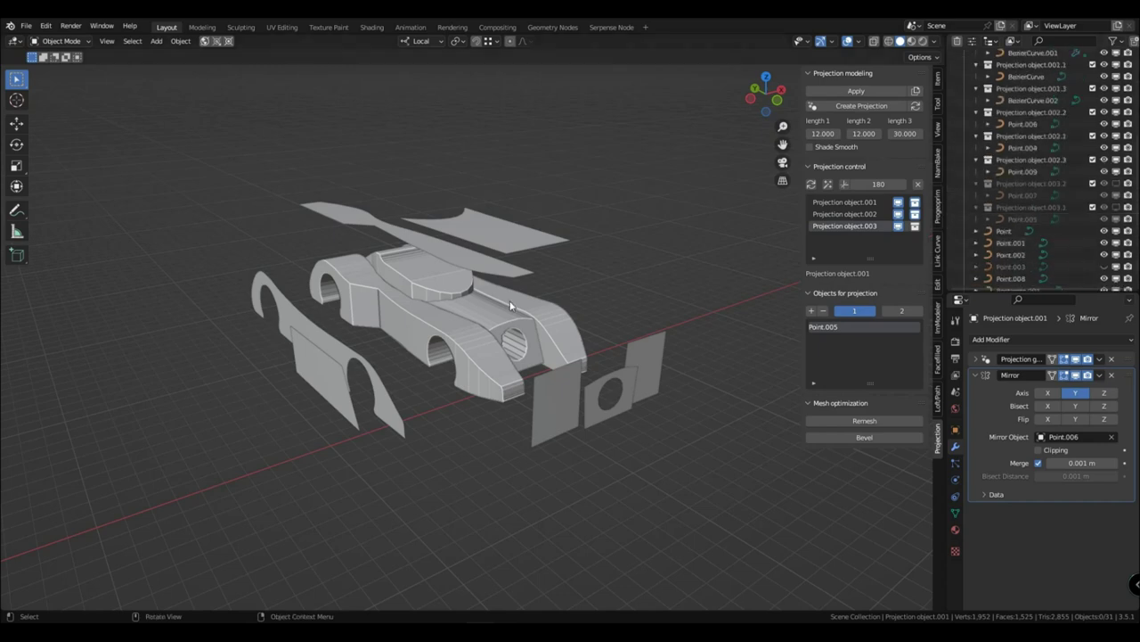
{"action": "scroll", "coordinate": [510, 379], "scroll_direction": "up", "scroll_amount": 2}
{"action": "middle_click_drag", "start_coordinate": [509, 381], "coordinate": [510, 371]}
{"action": "scroll", "coordinate": [510, 371], "scroll_direction": "up", "scroll_amount": 1}
{"action": "scroll", "coordinate": [1020, 225], "scroll_direction": "up", "scroll_amount": 2}
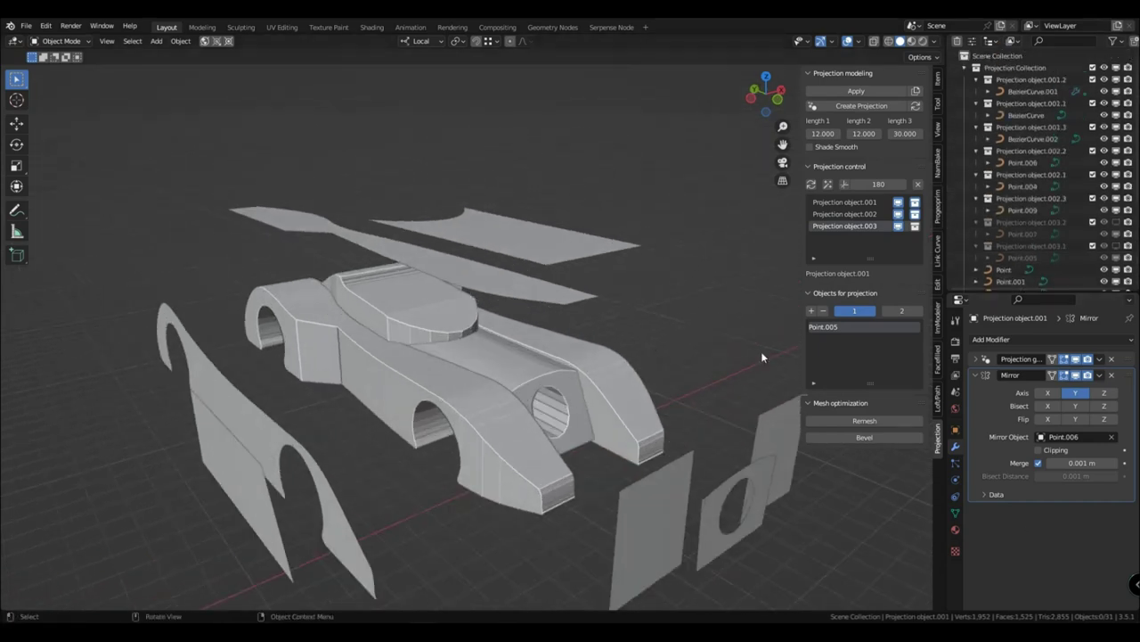
Rename Projection object.001 to "Car Side" in the projection control list
{"action": "left_click", "coordinate": [851, 204]}
{"action": "double_click", "coordinate": [854, 202]}
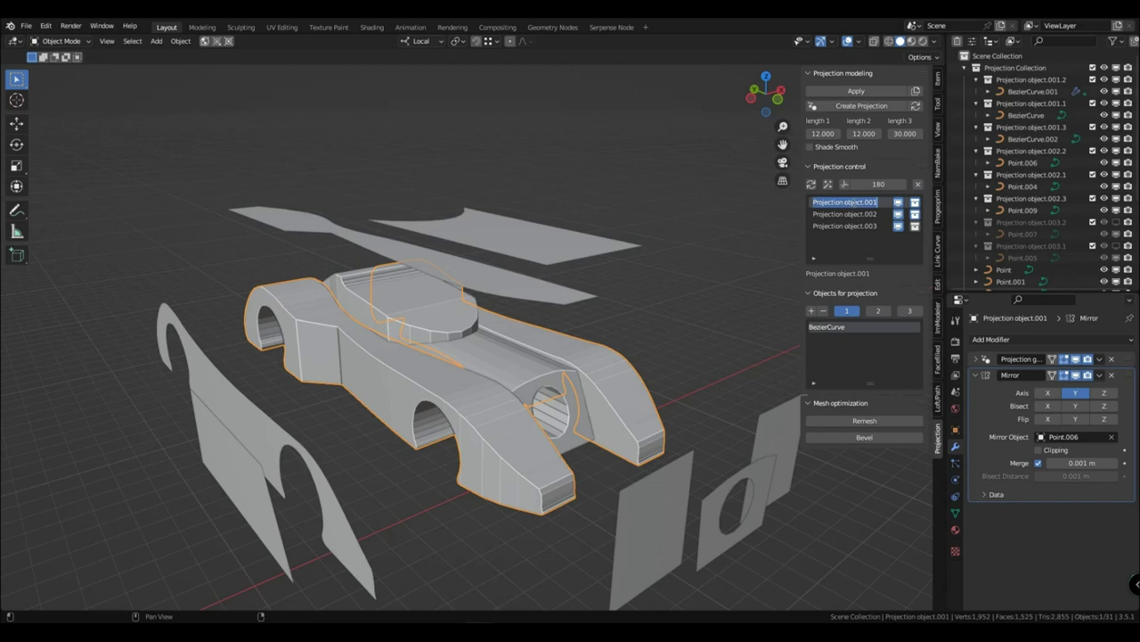
{"action": "type", "text": "Car Side"}
{"action": "key", "text": "Return"}
Switch between Projection object.002 and Car Side in the projection control list to compare their selection
{"action": "left_click", "coordinate": [834, 215]}
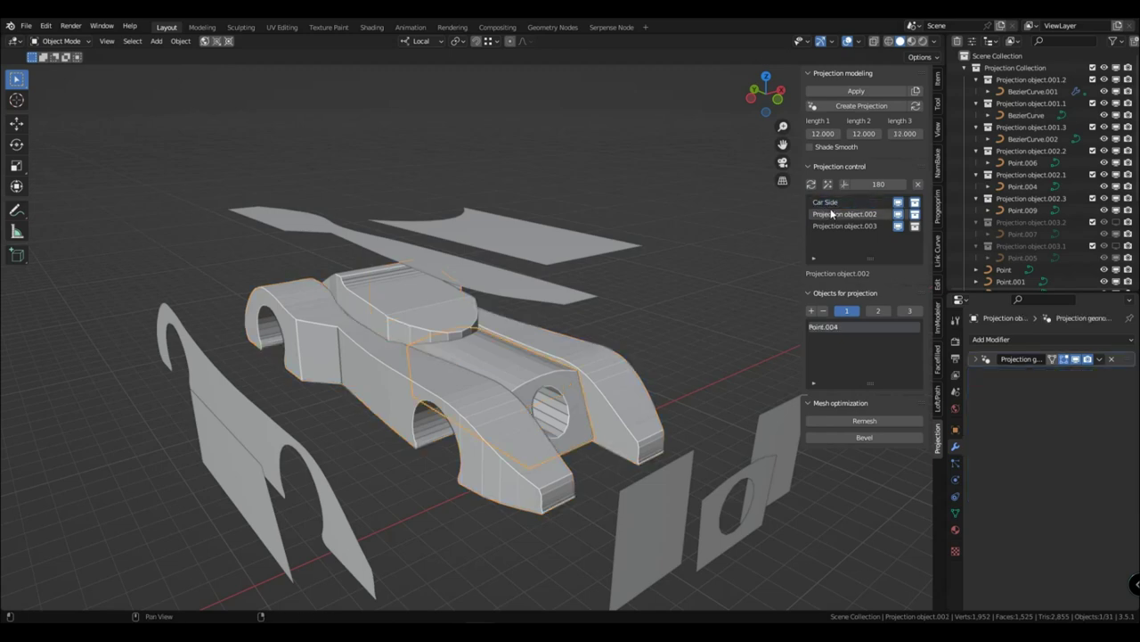
{"action": "left_click", "coordinate": [835, 205]}
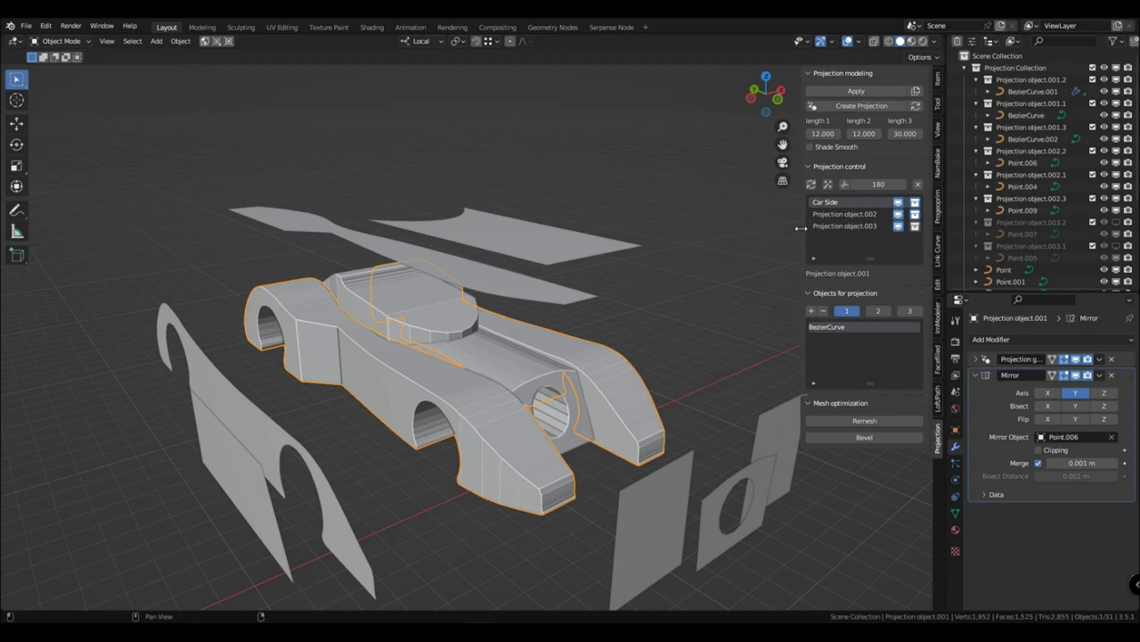
{"action": "left_click", "coordinate": [832, 215]}
{"action": "left_click", "coordinate": [830, 204]}
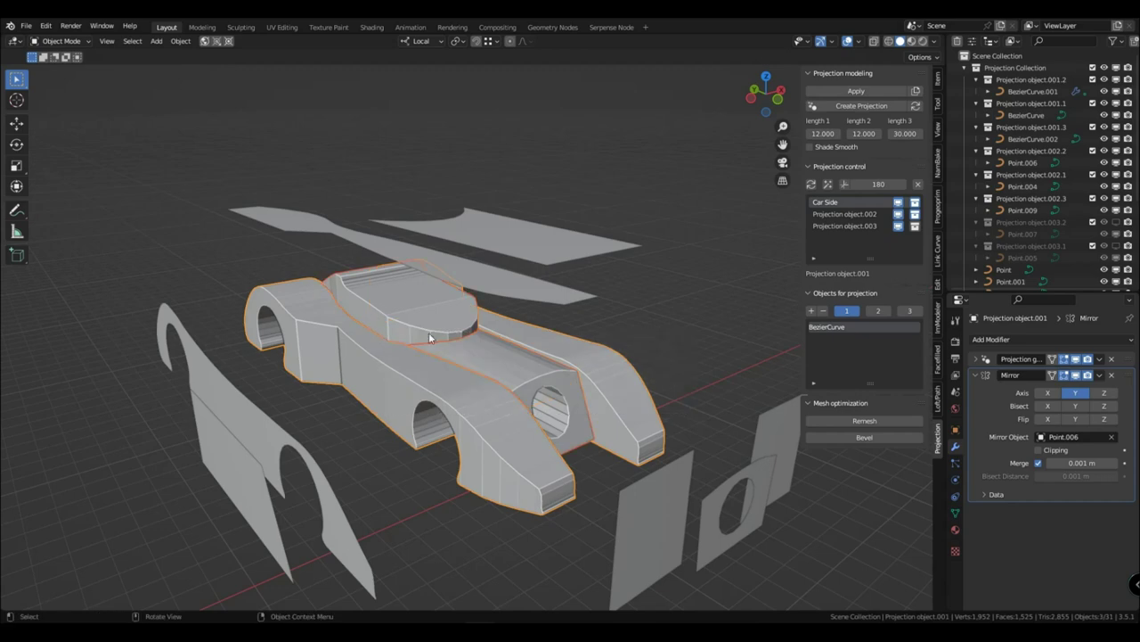
Delete the three projection objects of the car body and enlarge the outliner to show the remaining curves
{"action": "key", "text": "x"}
{"action": "left_click", "coordinate": [586, 334]}
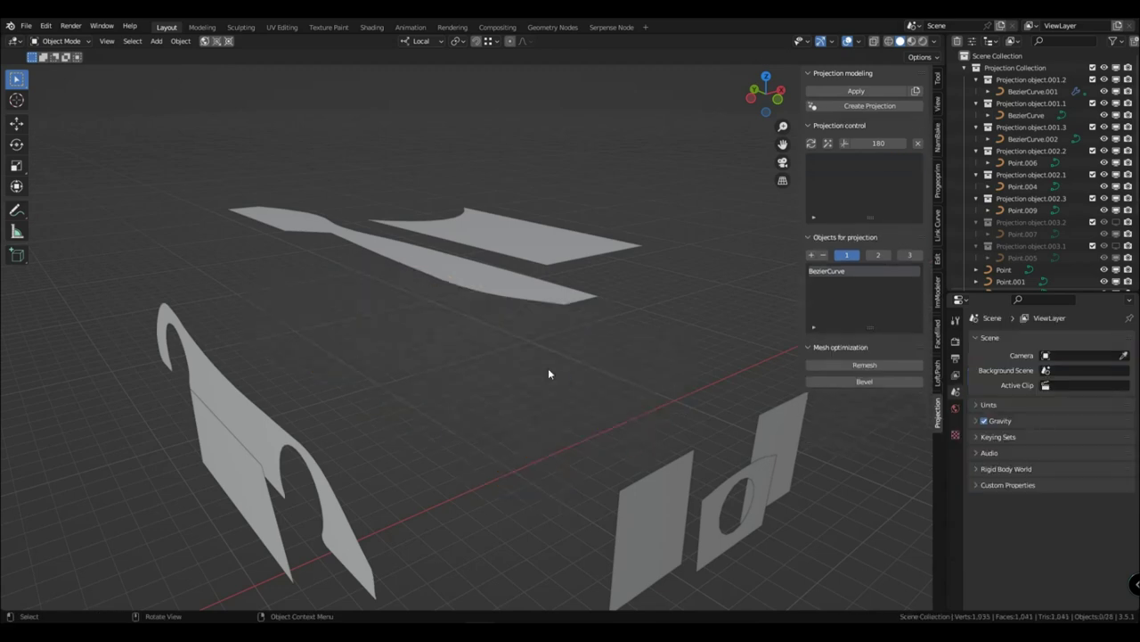
{"action": "left_click_drag", "start_coordinate": [1057, 291], "coordinate": [1057, 398]}
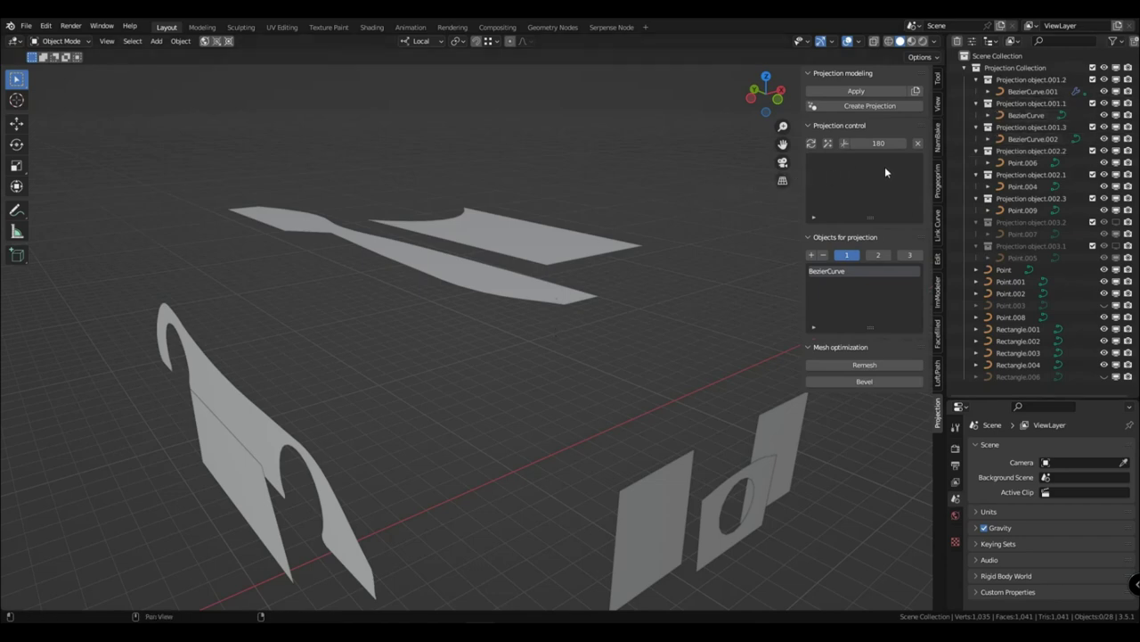
Refresh the projection control list and clear the leftover sub-collections of the deleted projection objects
{"action": "left_click", "coordinate": [811, 145]}
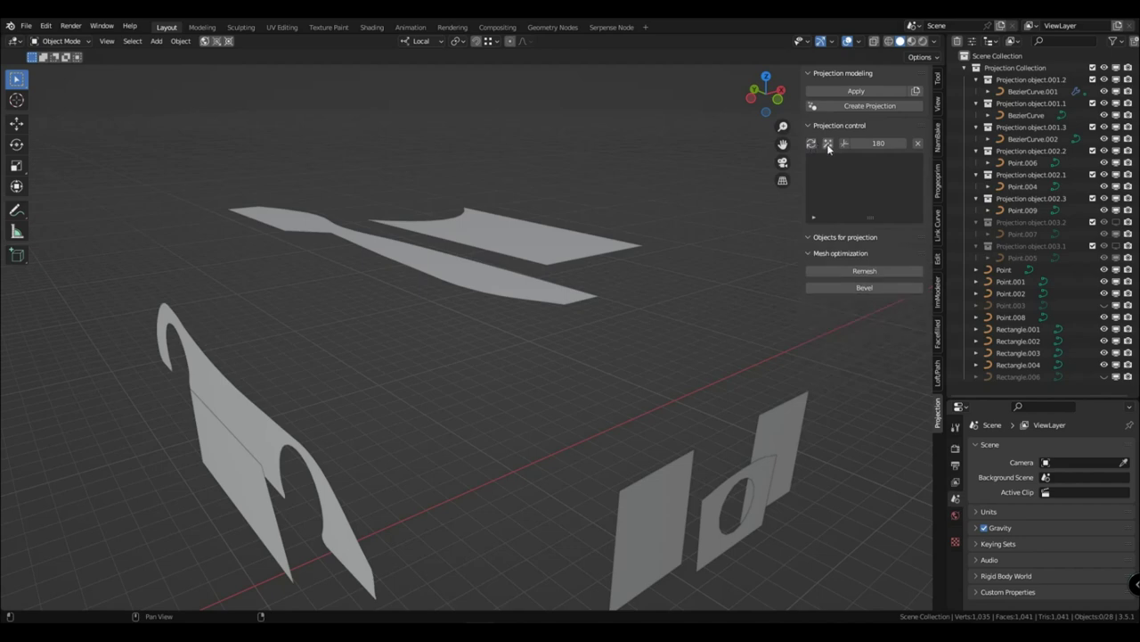
{"action": "left_click", "coordinate": [827, 144]}
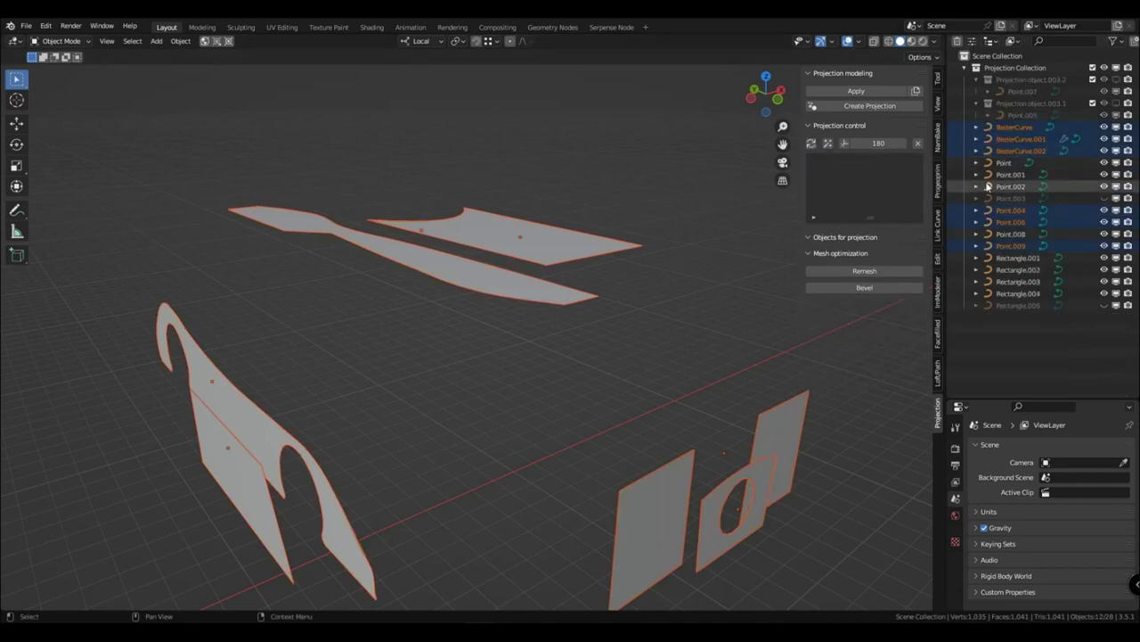
Unhide the Projection object.003.1 and 003.2 sub-collections in the viewport and clear them too, keeping their curves
{"action": "left_click", "coordinate": [1118, 80]}
{"action": "left_click", "coordinate": [1116, 103]}
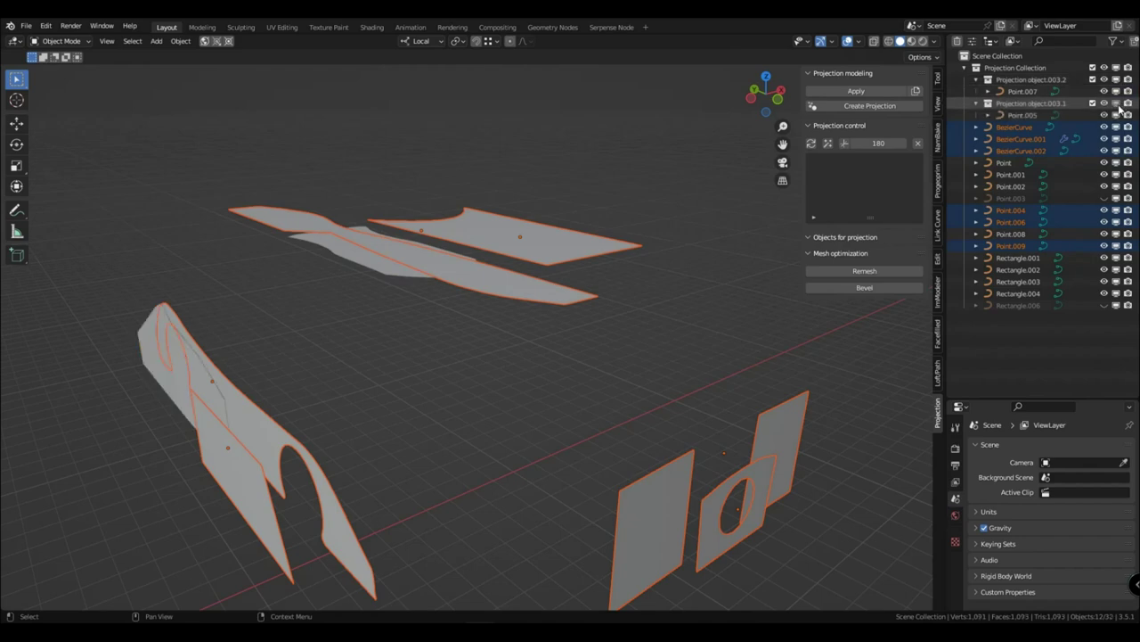
{"action": "left_click", "coordinate": [826, 145]}
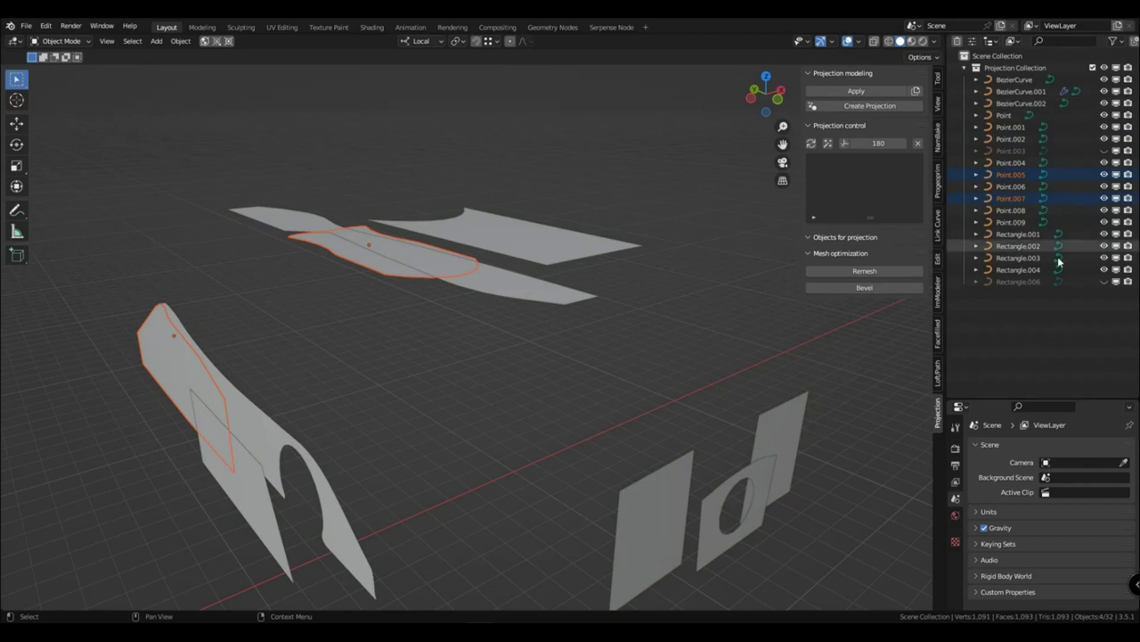
{"action": "left_click", "coordinate": [514, 392]}
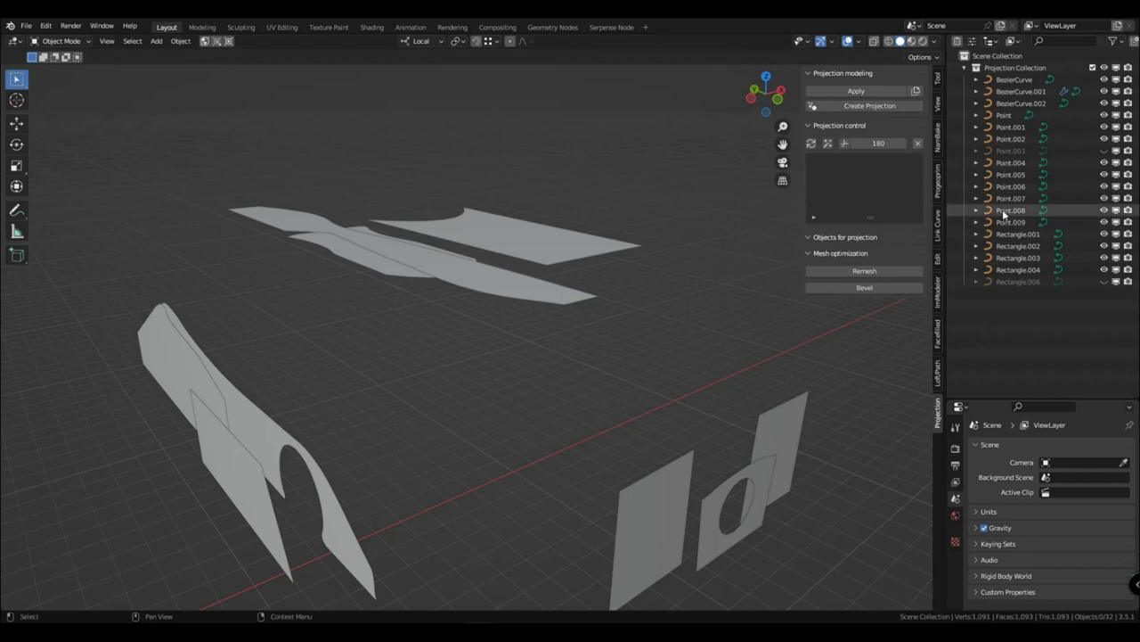
{"action": "left_click", "coordinate": [807, 254]}
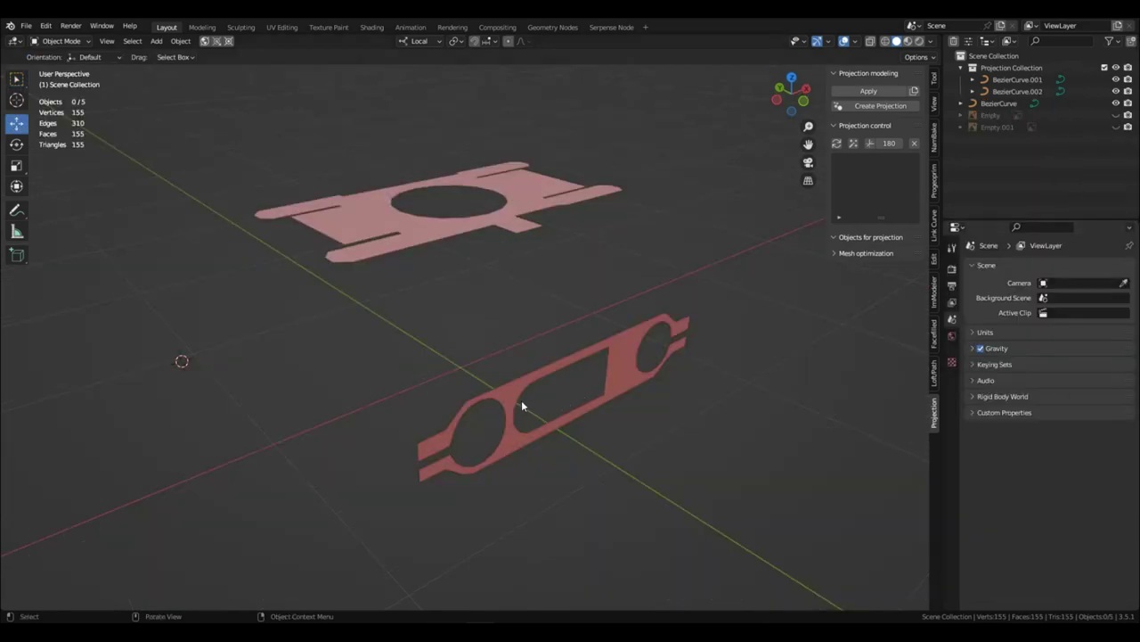
Create a projection object from the red side and top profile curves and shade it smooth
{"action": "left_click", "coordinate": [521, 400]}
{"action": "left_click", "coordinate": [400, 229], "text": "shift"}
{"action": "left_click", "coordinate": [874, 108]}
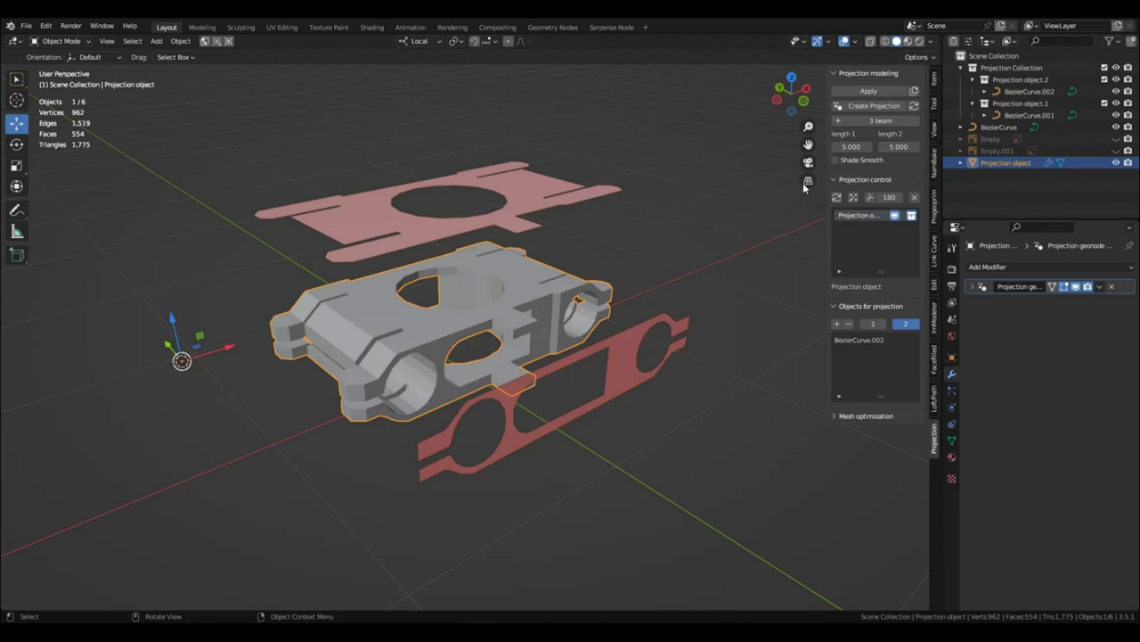
{"action": "left_click", "coordinate": [845, 161]}
{"action": "scroll", "coordinate": [462, 389], "scroll_direction": "up", "scroll_amount": 3}
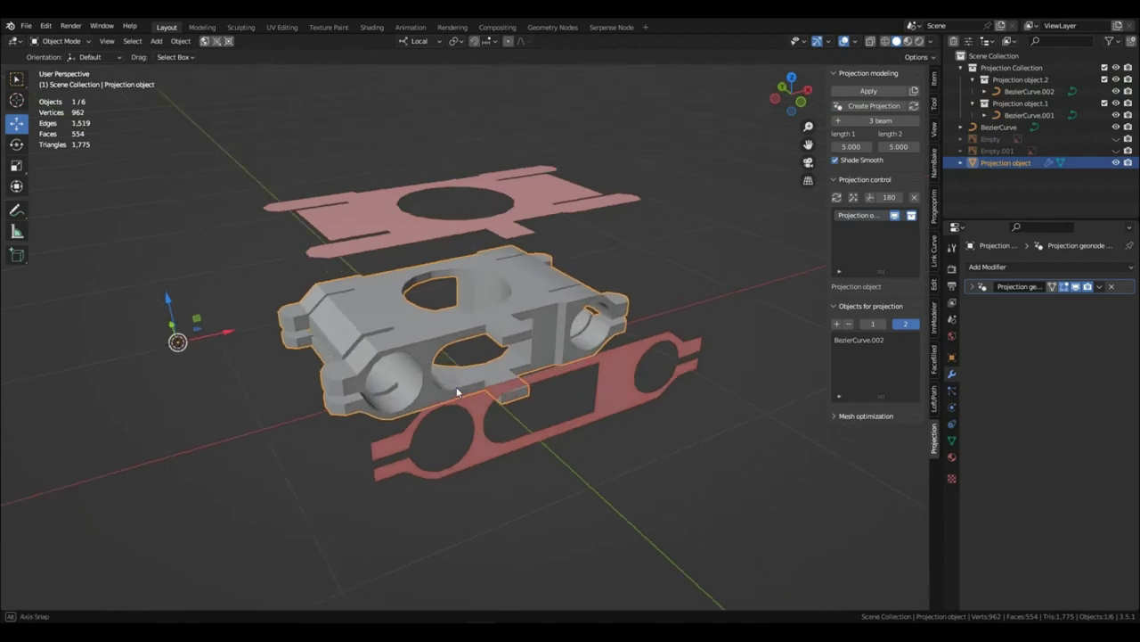
{"action": "middle_click_drag", "start_coordinate": [462, 384], "coordinate": [490, 384]}
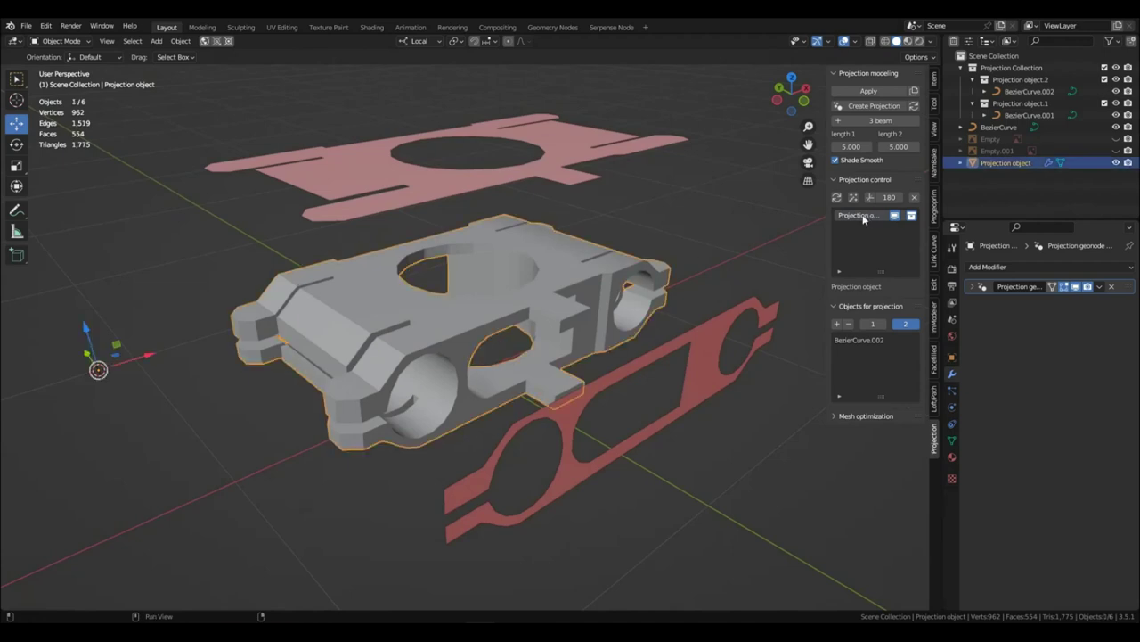
Switch the objects for projection between beams 1 and 2 to pick out the profile curve of each
{"action": "left_click", "coordinate": [876, 325]}
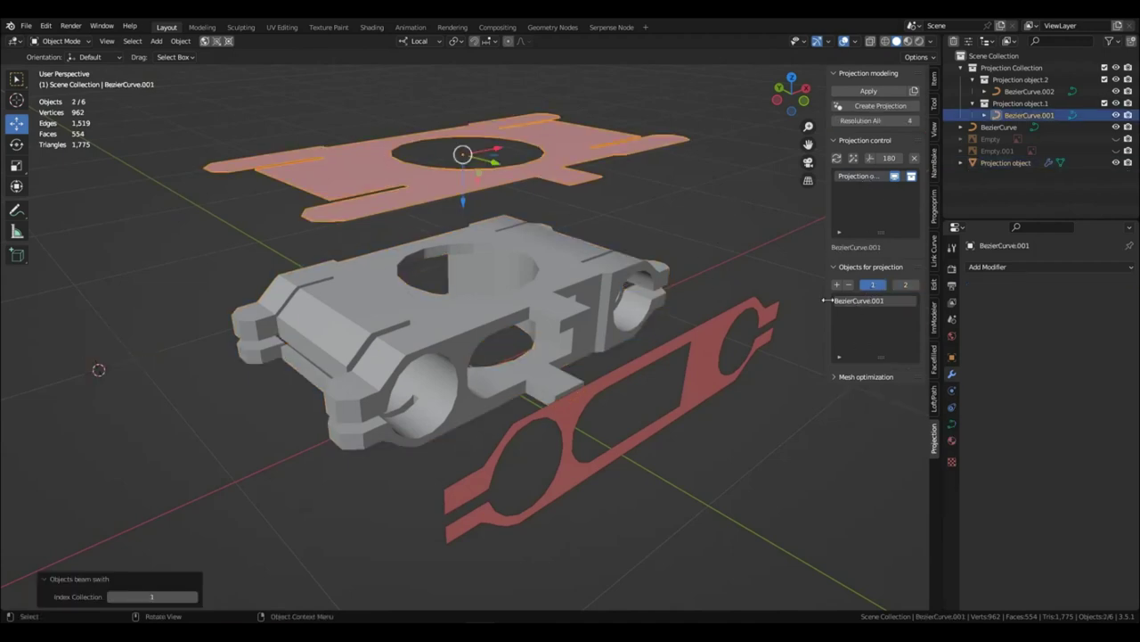
{"action": "left_click", "coordinate": [906, 284]}
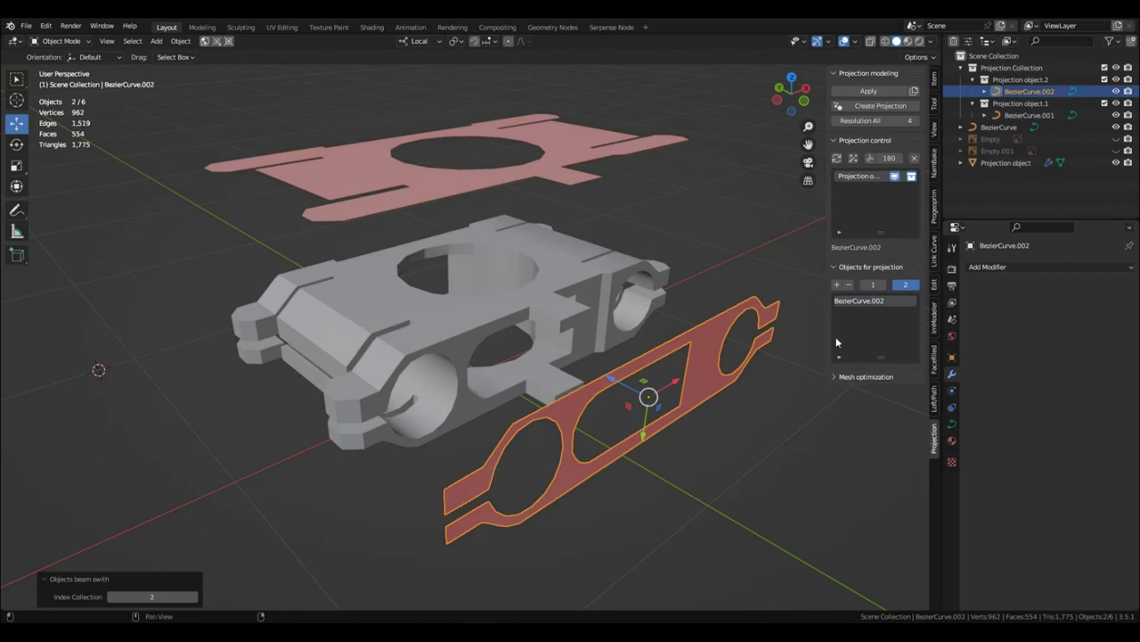
{"action": "left_click", "coordinate": [731, 286]}
{"action": "left_click", "coordinate": [708, 355]}
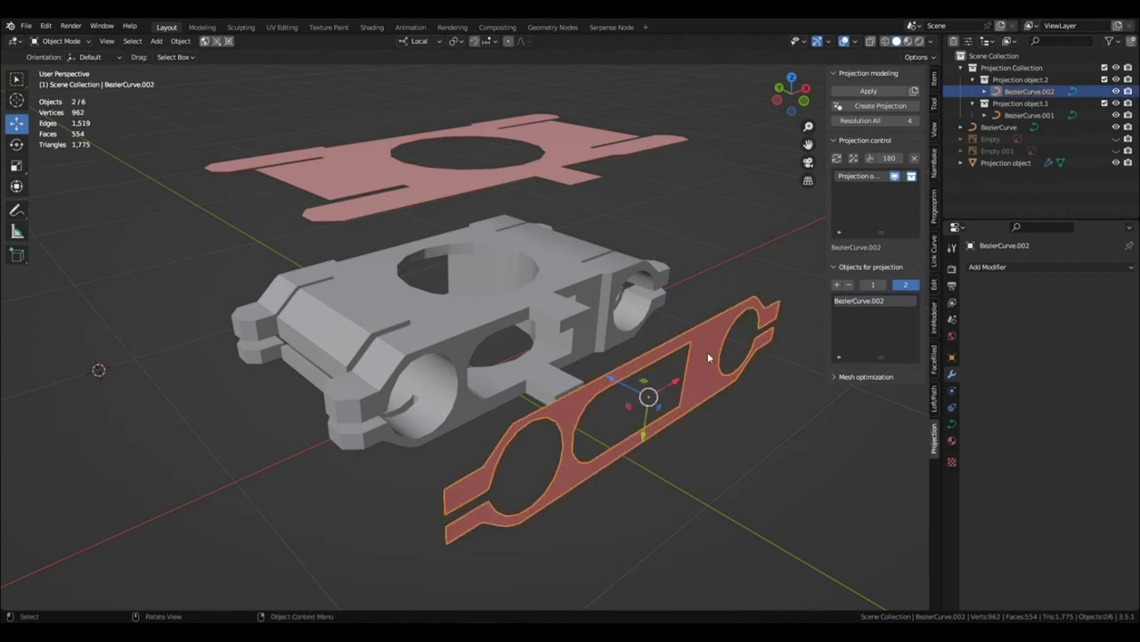
Duplicate the red side profile curve in place and raise the copy about 0.26 m along the global Z axis
{"action": "middle_click_drag", "start_coordinate": [730, 417], "coordinate": [693, 389], "text": "shift"}
{"action": "key", "text": "shift+d"}
{"action": "right_click", "coordinate": [651, 357]}
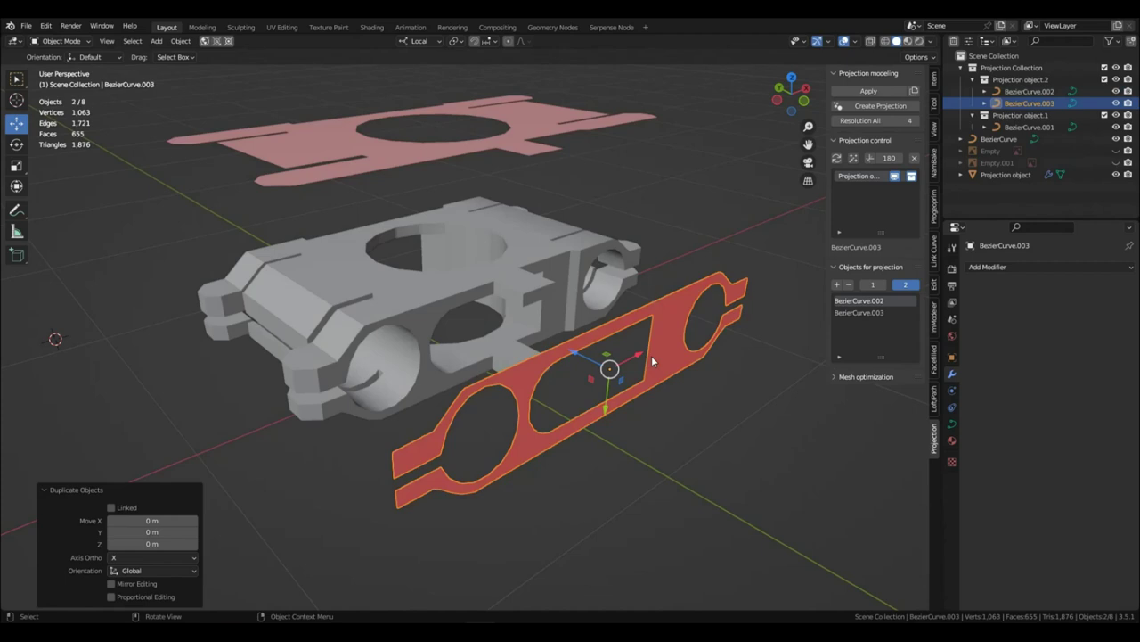
{"action": "key", "text": "g"}
{"action": "key", "text": "z"}
{"action": "key", "text": "z"}
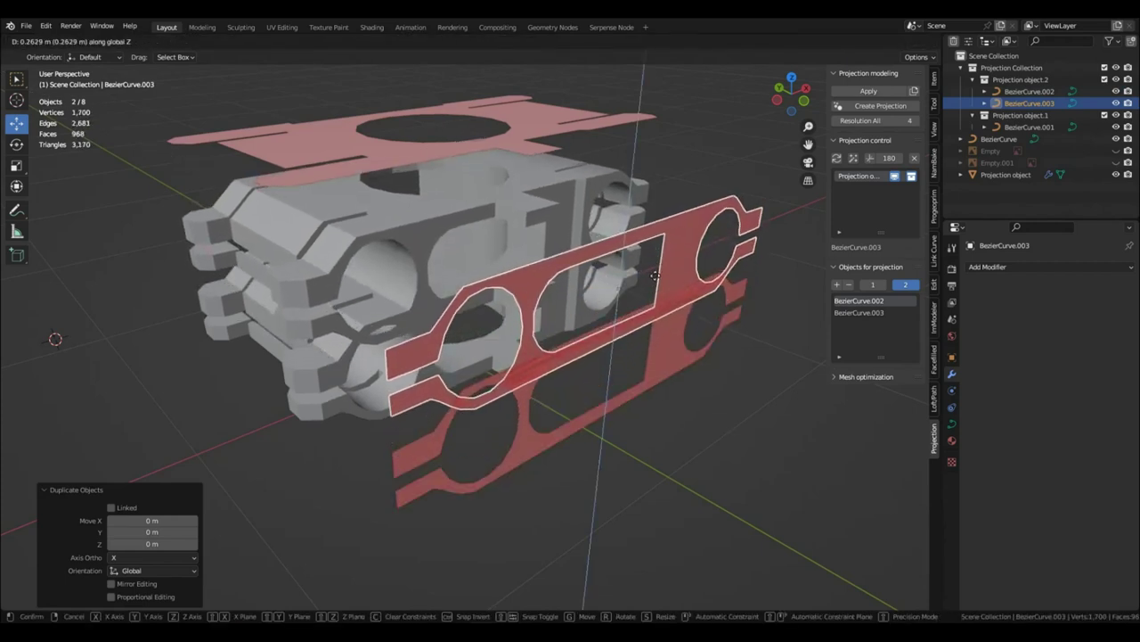
{"action": "left_click", "coordinate": [656, 275]}
Raise the duplicated profile about 0.05 m more along global Z to sit just above the original, then deselect it
{"action": "key", "text": "g"}
{"action": "key", "text": "z"}
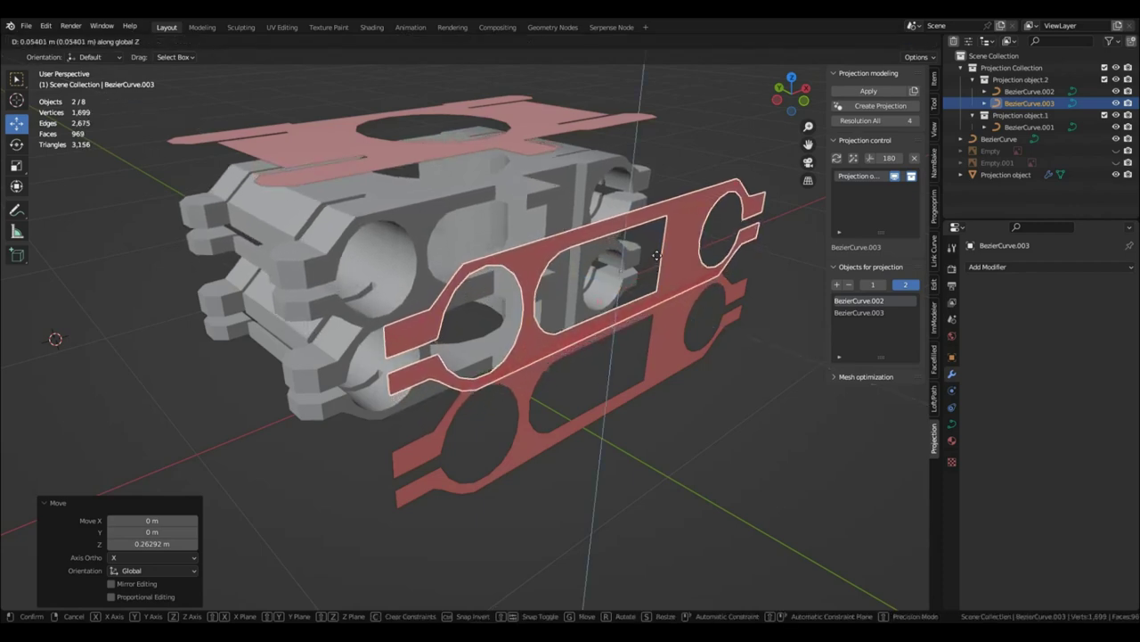
{"action": "left_click", "coordinate": [661, 261]}
{"action": "left_click", "coordinate": [630, 392]}
{"action": "middle_click_drag", "start_coordinate": [630, 392], "coordinate": [515, 287]}
{"action": "middle_click_drag", "start_coordinate": [595, 277], "coordinate": [772, 306]}
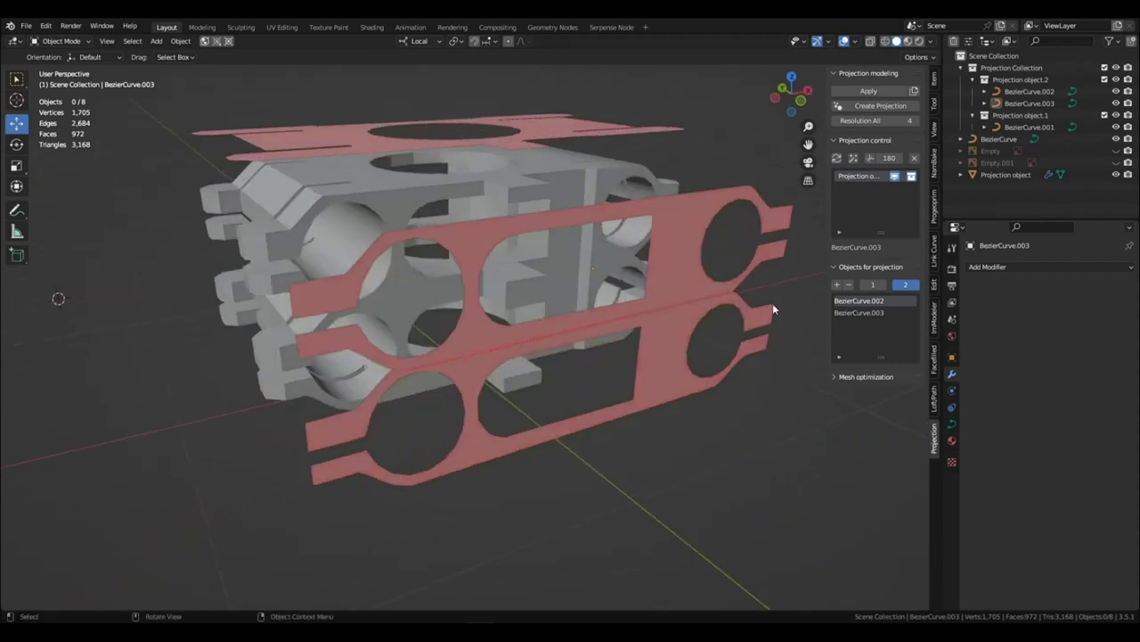
Pick out BezierCurve.002 and BezierCurve.003 in turn among beam 2's objects for projection to identify each side profile
{"action": "left_click", "coordinate": [856, 303]}
{"action": "left_click", "coordinate": [859, 313]}
{"action": "left_click", "coordinate": [859, 305], "text": "shift"}
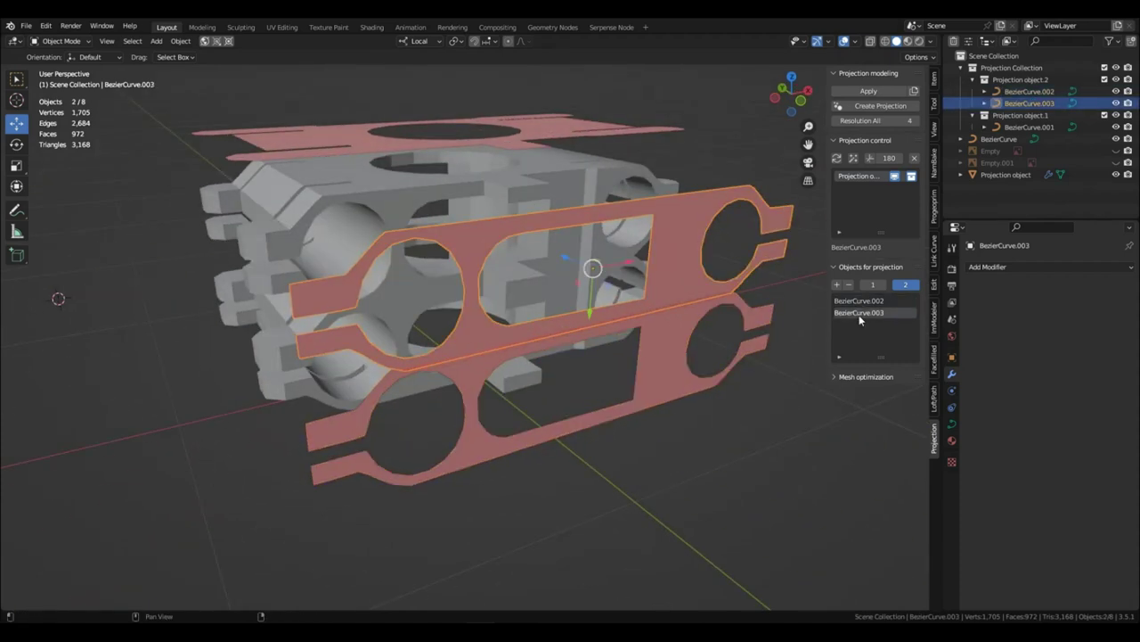
{"action": "left_click", "coordinate": [905, 286]}
{"action": "left_click", "coordinate": [905, 285]}
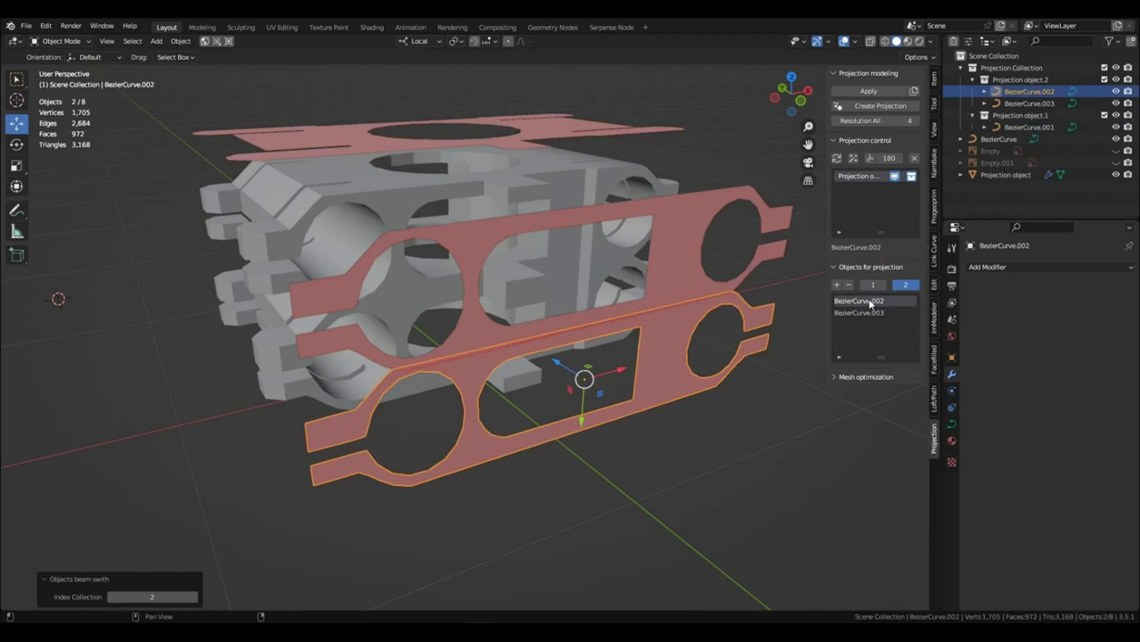
Remove the duplicated upper profile, BezierCurve.003, from beam 2's objects for projection and add it back
{"action": "left_click", "coordinate": [861, 312]}
{"action": "left_click", "coordinate": [850, 286]}
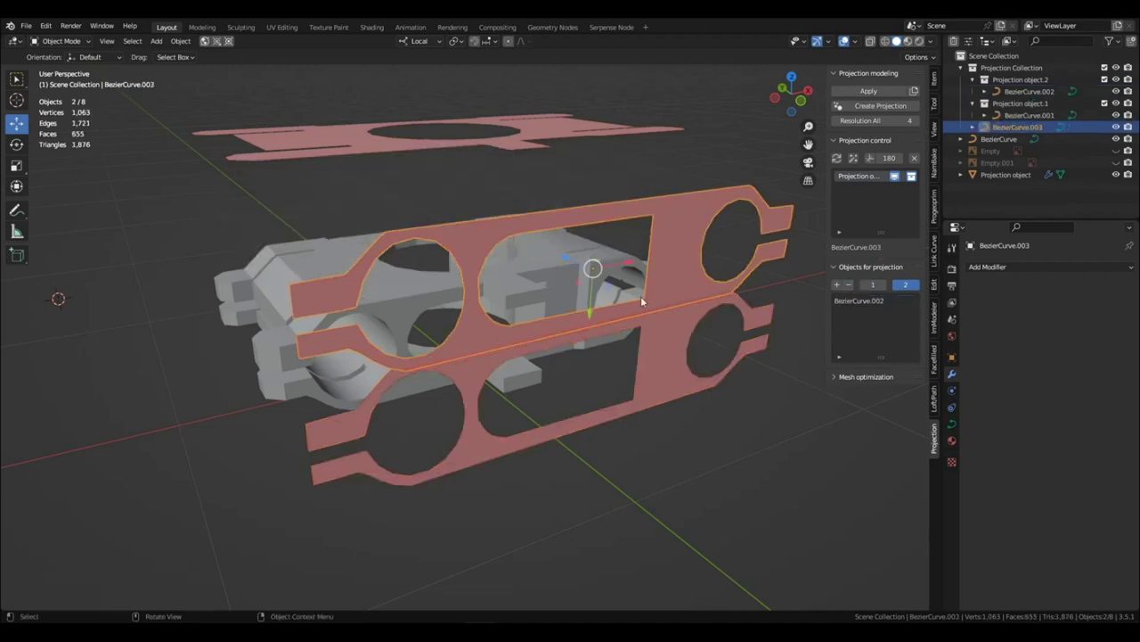
{"action": "left_click", "coordinate": [836, 284]}
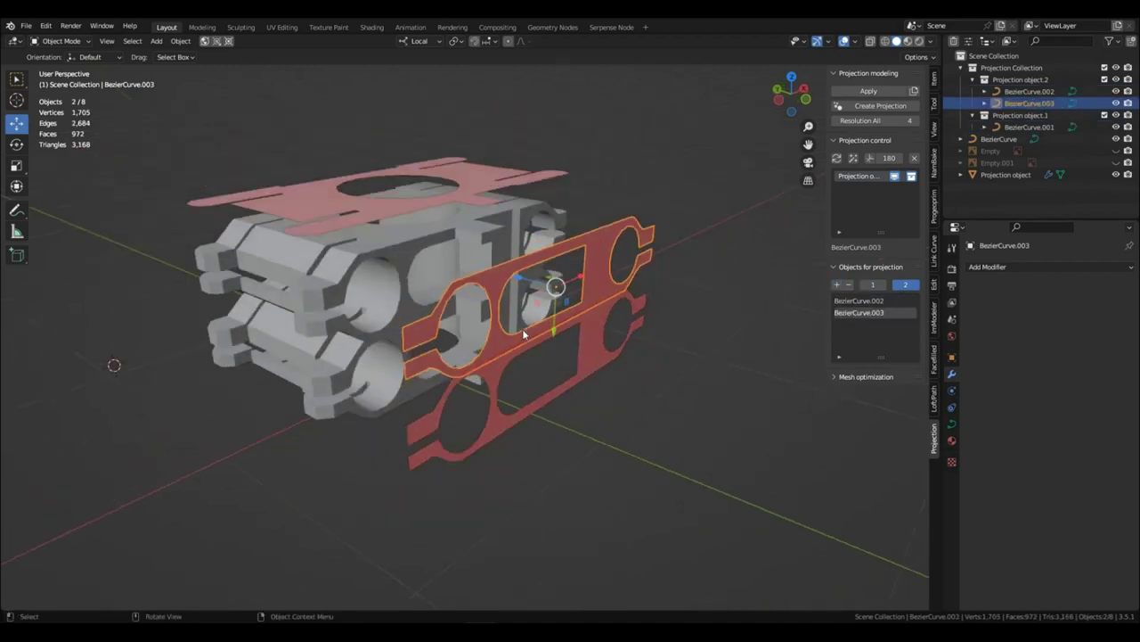